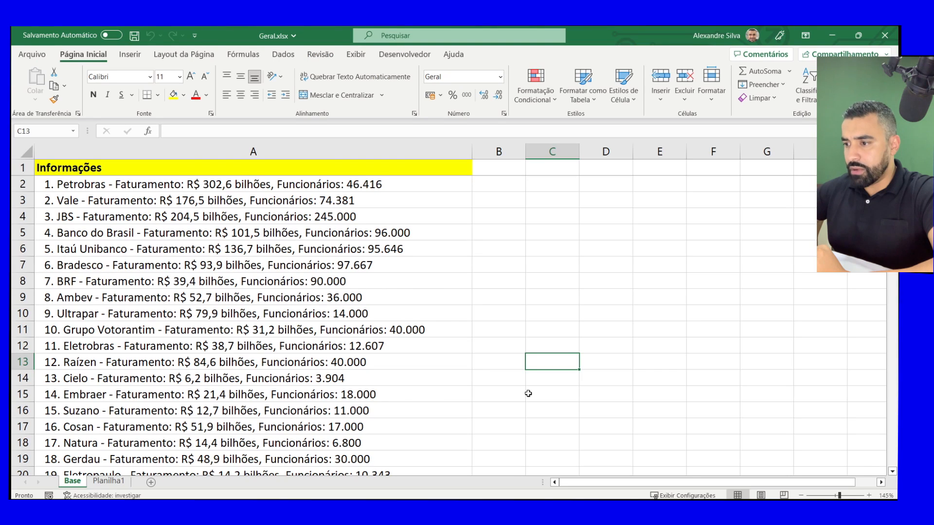
Examine how the company entries in the Informações column of the Base sheet are structured.
click(587, 268)
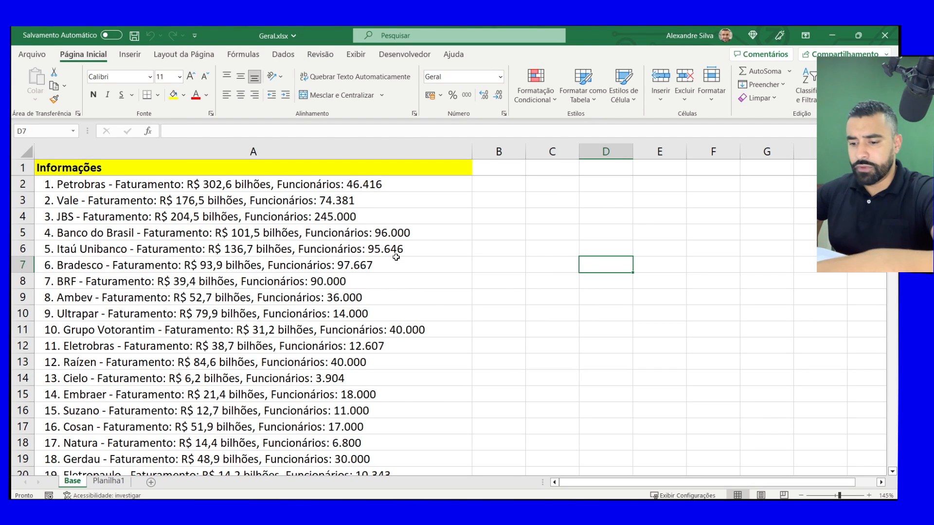
click(340, 249)
drag(141, 183, 141, 334)
click(210, 265)
scroll(197, 251, down, 2)
scroll(197, 252, up, 2)
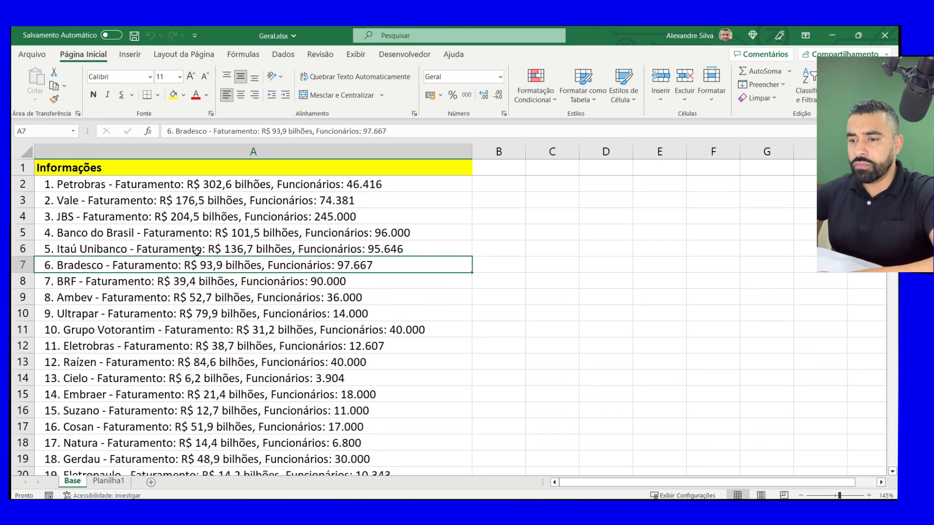
click(173, 227)
click(140, 187)
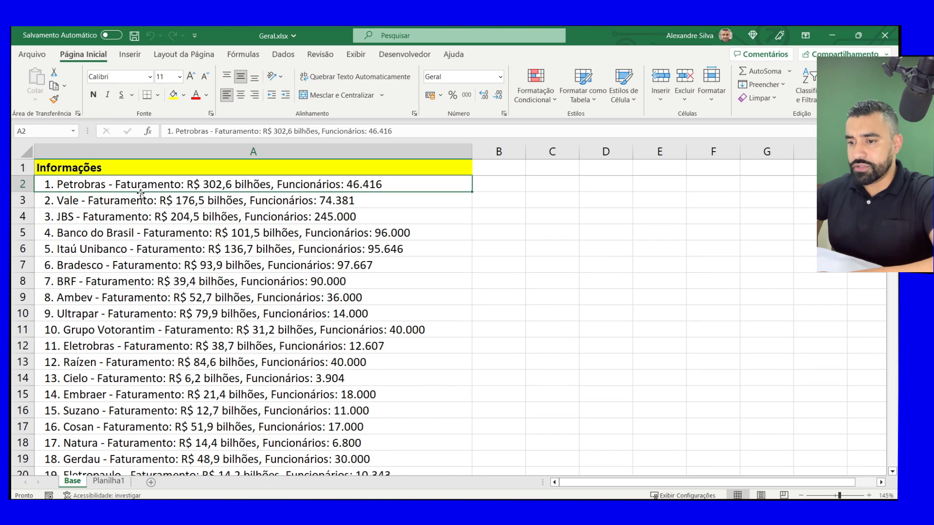
click(273, 244)
click(82, 186)
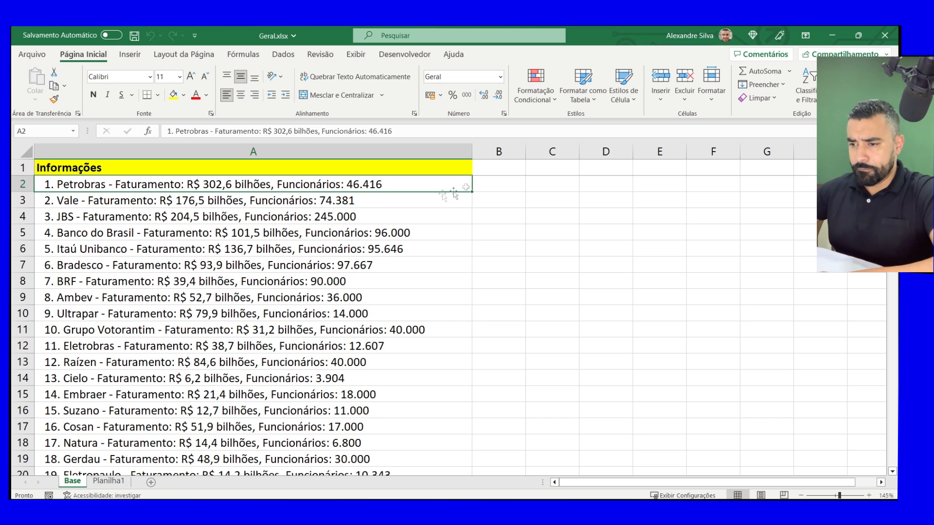
click(432, 148)
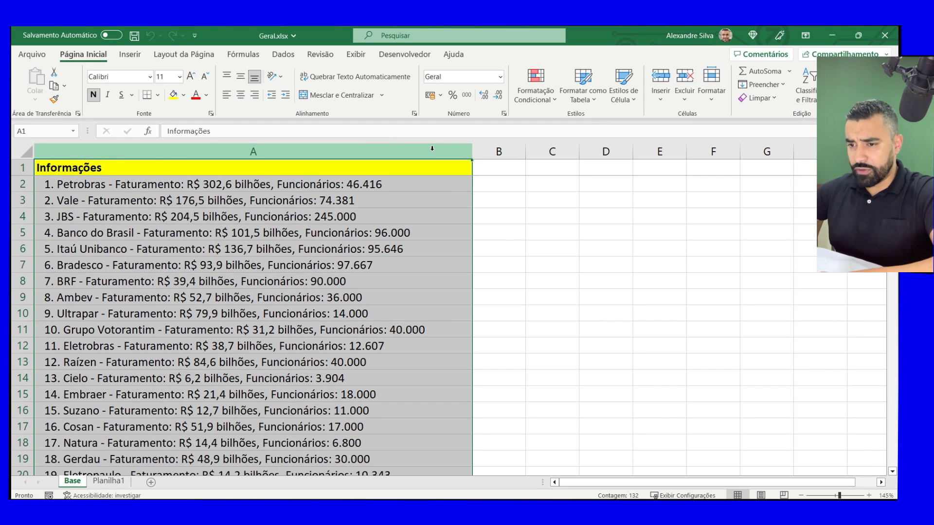
click(381, 267)
click(390, 149)
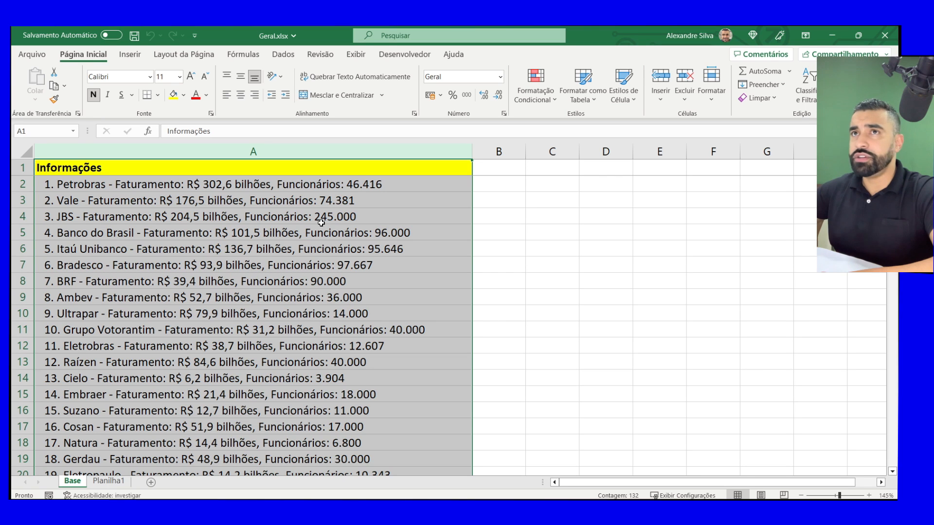
click(627, 250)
click(111, 193)
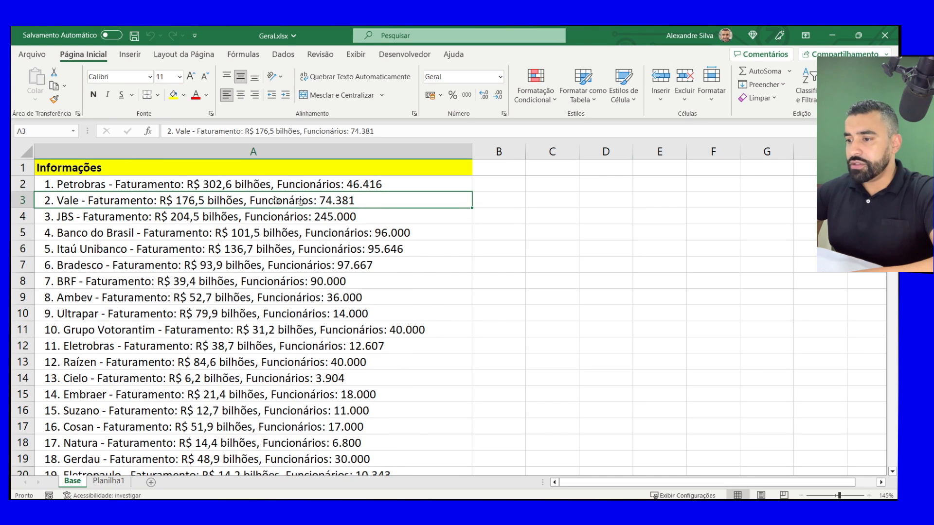
click(90, 186)
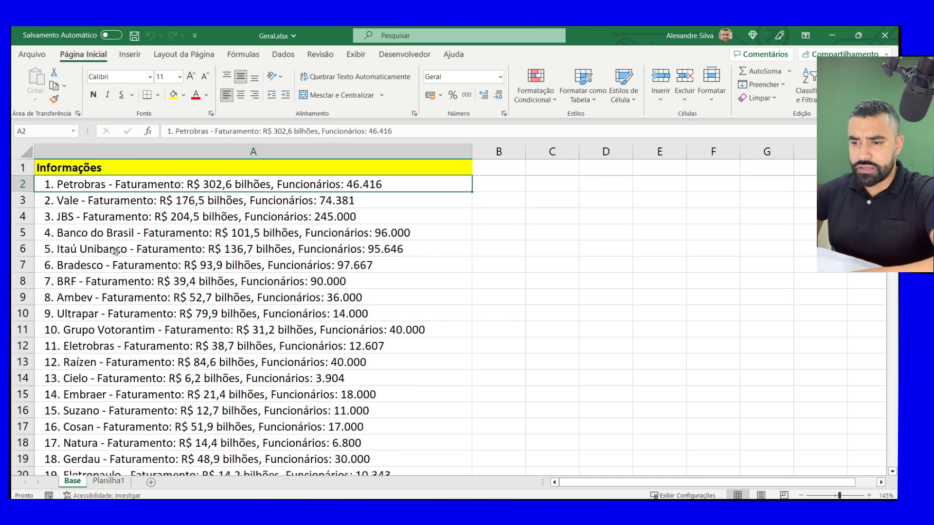
click(195, 236)
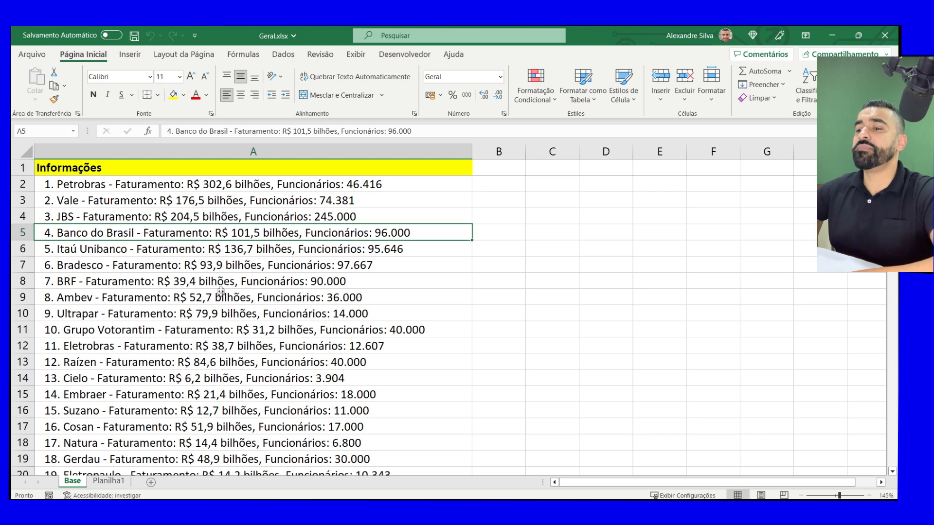
click(184, 282)
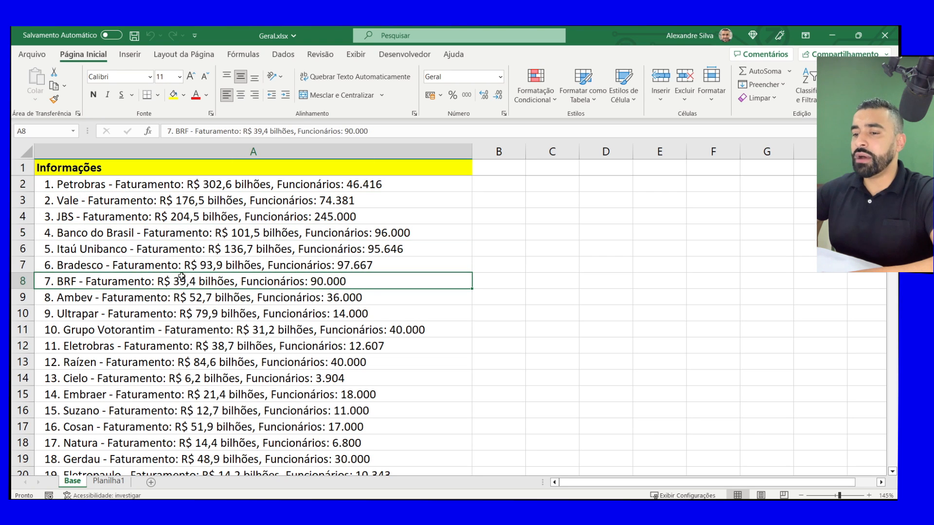
click(68, 169)
click(105, 189)
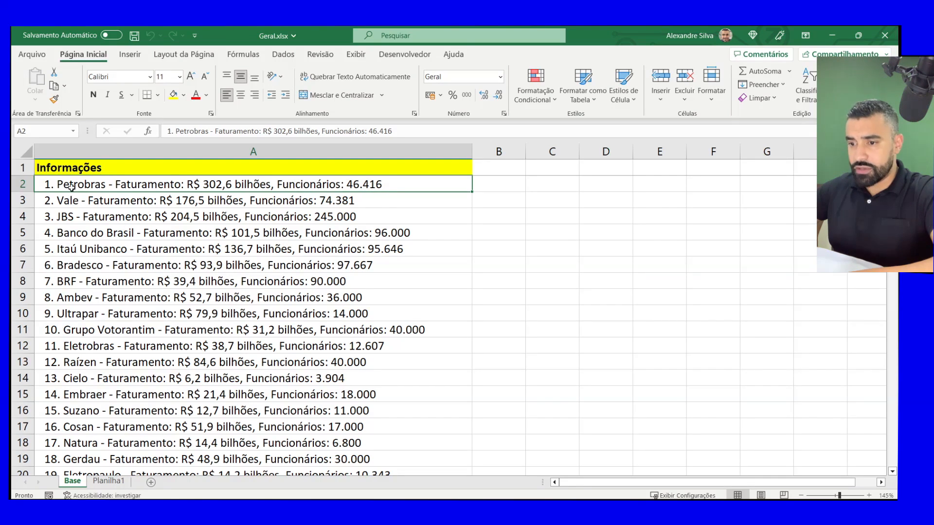
Check how far the company list in column A extends down to its last row, and return to its first entries.
scroll(76, 223, down, 6)
scroll(78, 205, up, 6)
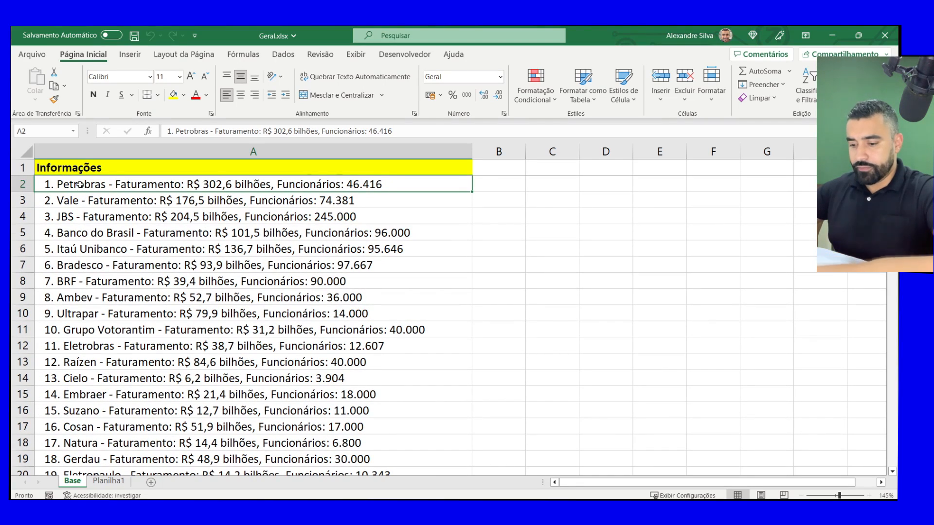
key(ctrl+shift+Down)
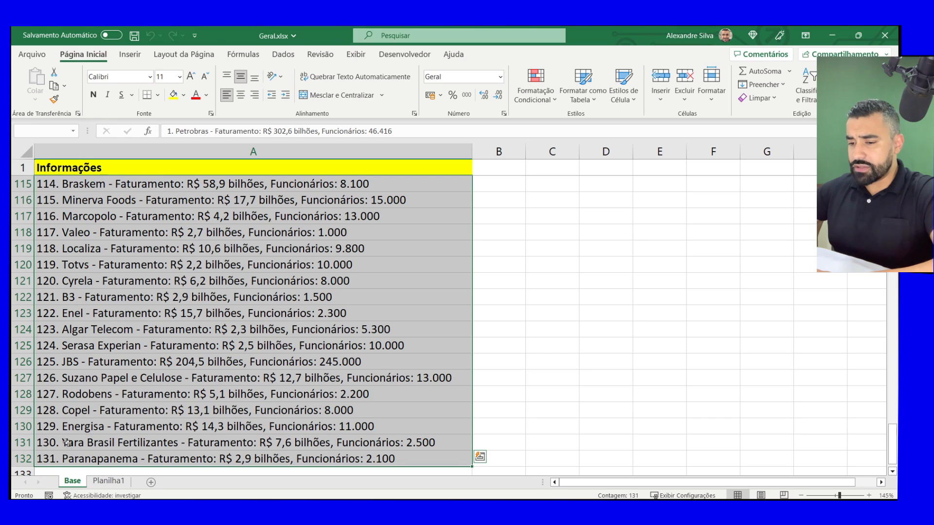
click(52, 458)
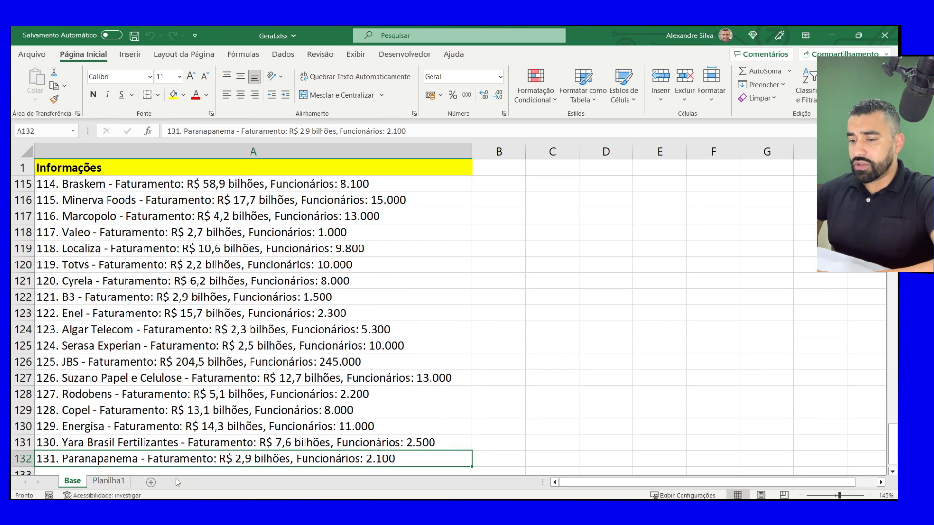
click(16, 459)
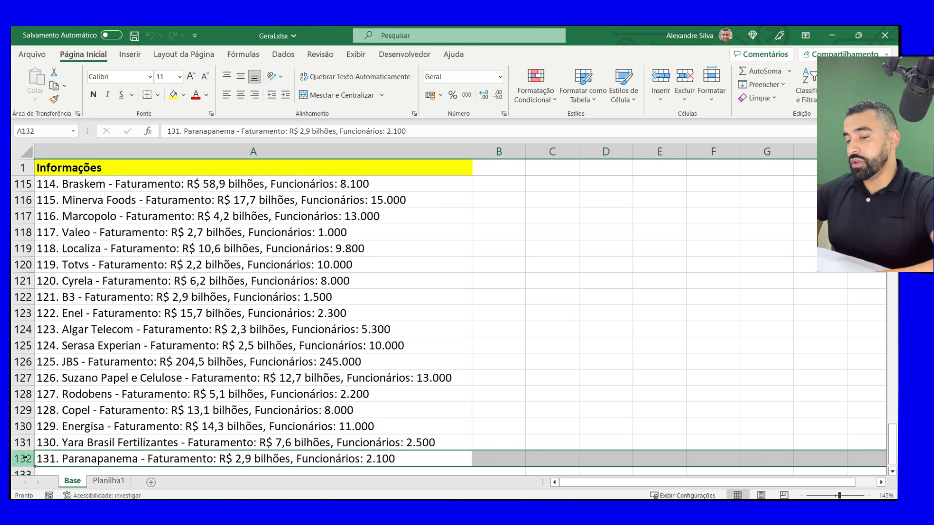
click(122, 201)
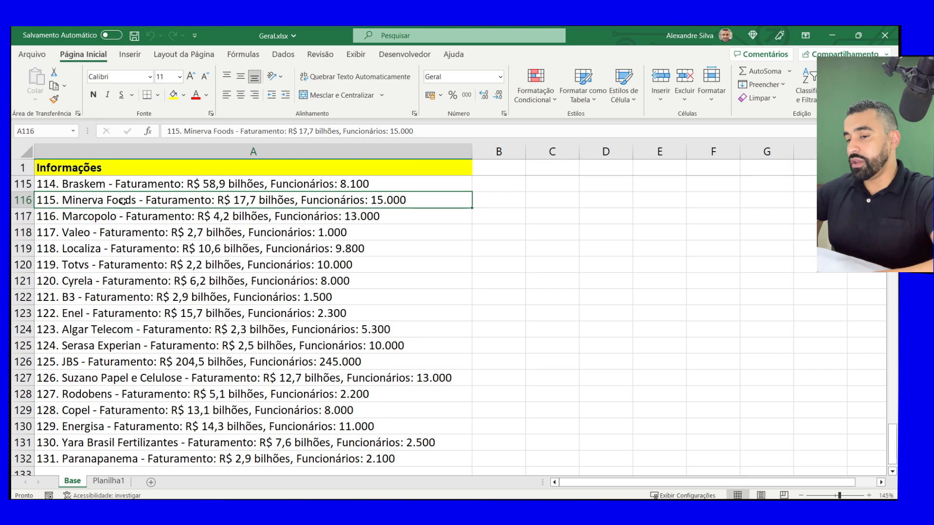
click(112, 169)
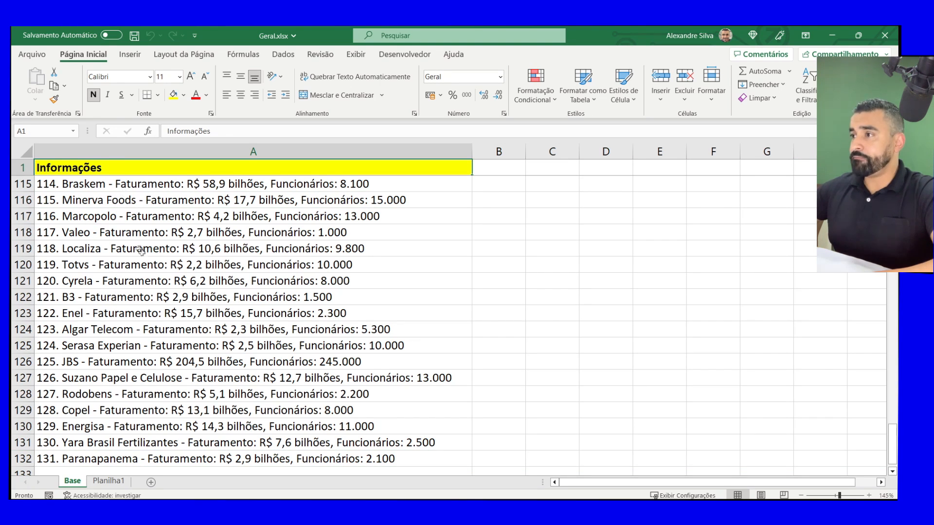
click(146, 264)
scroll(632, 237, up, 13)
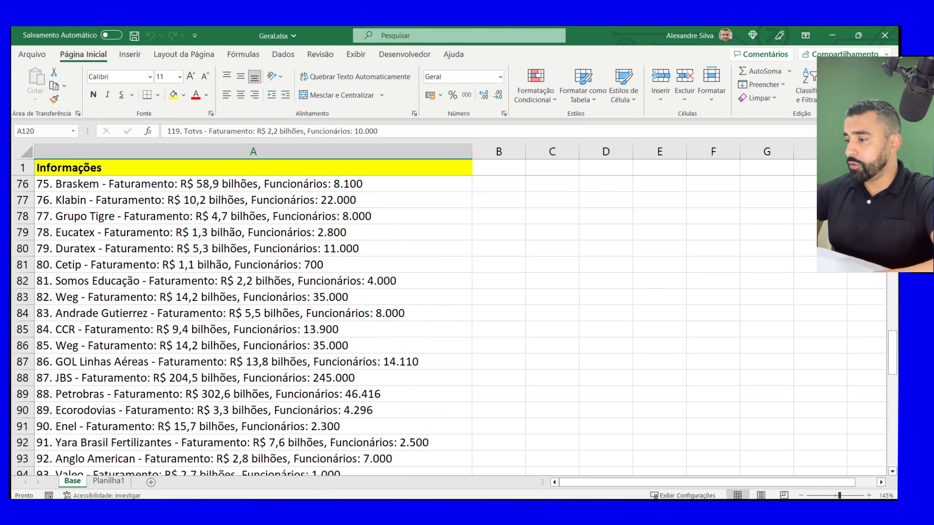
drag(892, 343, 893, 168)
click(234, 216)
drag(176, 187, 169, 378)
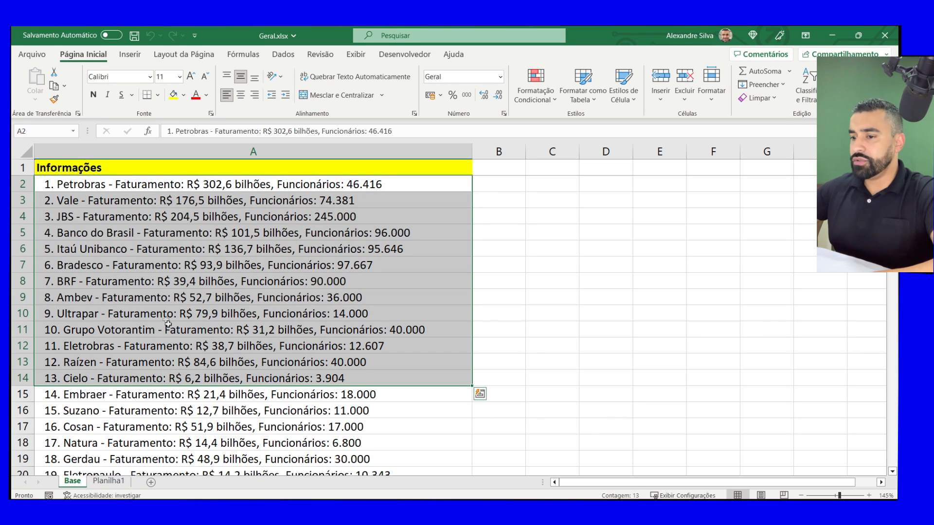
Inspect the company name, revenue and employee parts of the column A entries, highlighting the employee figure within the Petrobras entry.
click(164, 315)
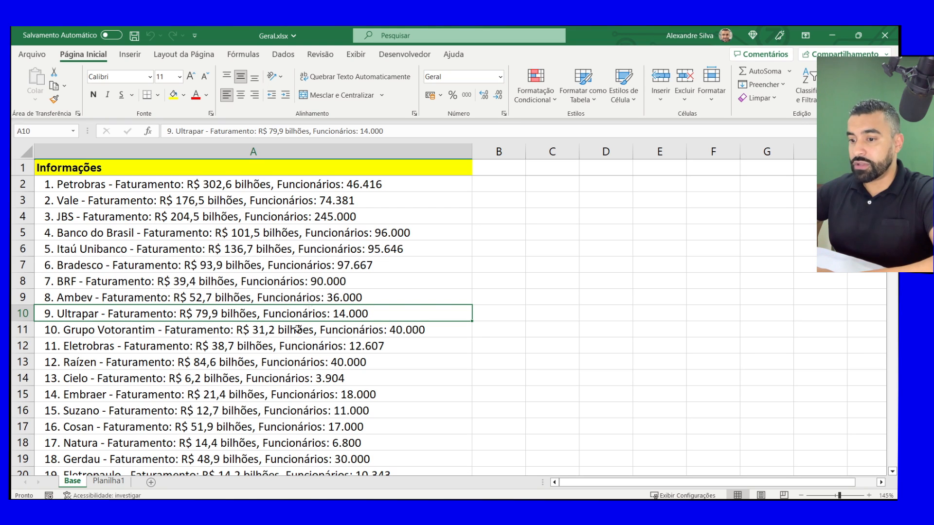
click(311, 249)
click(260, 207)
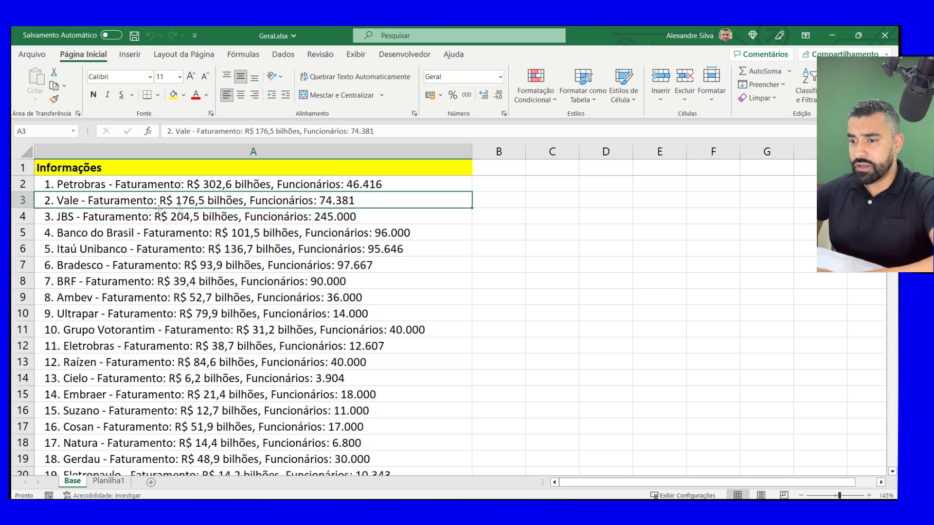
drag(88, 186, 88, 322)
click(170, 252)
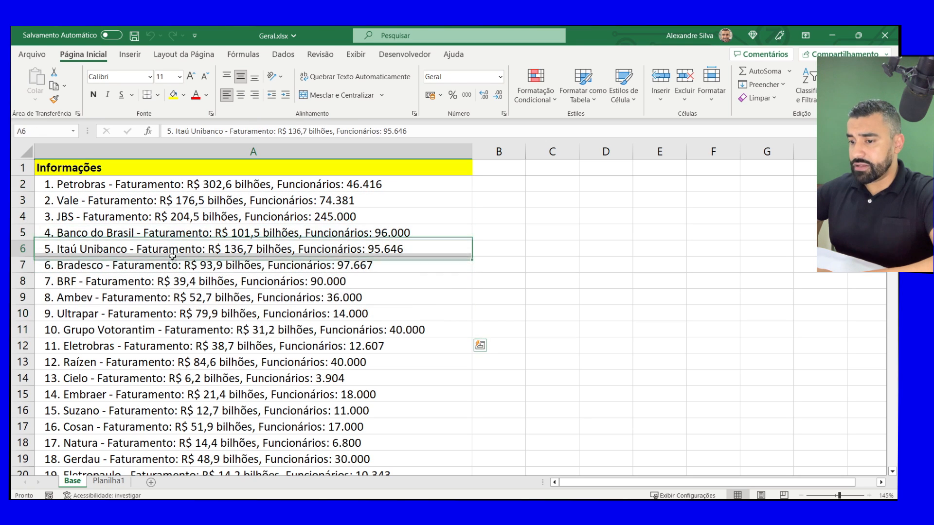
click(317, 327)
click(196, 218)
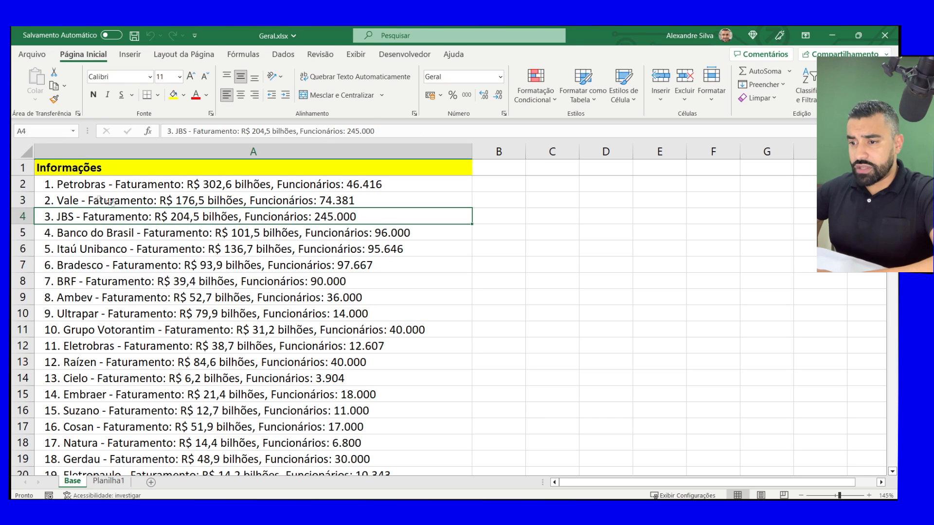
click(110, 183)
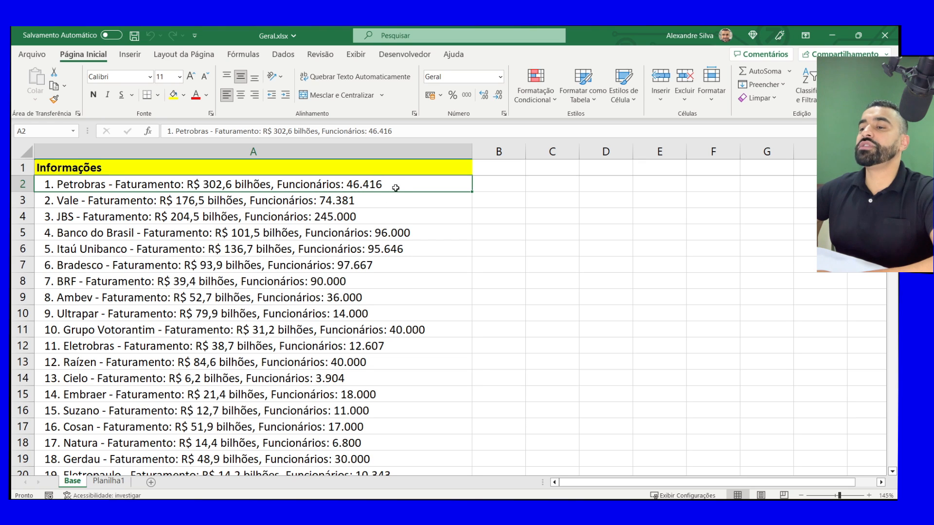
double_click(351, 184)
drag(346, 183, 390, 184)
click(388, 212)
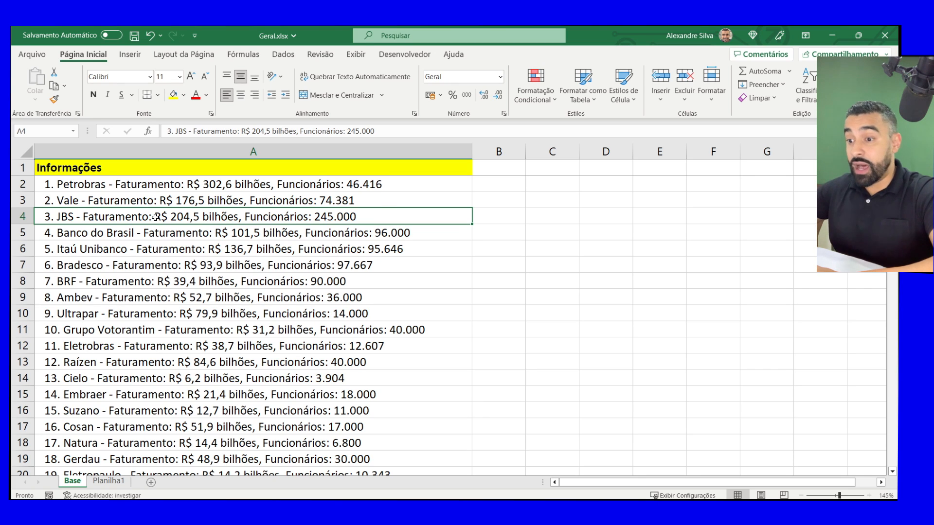
click(137, 265)
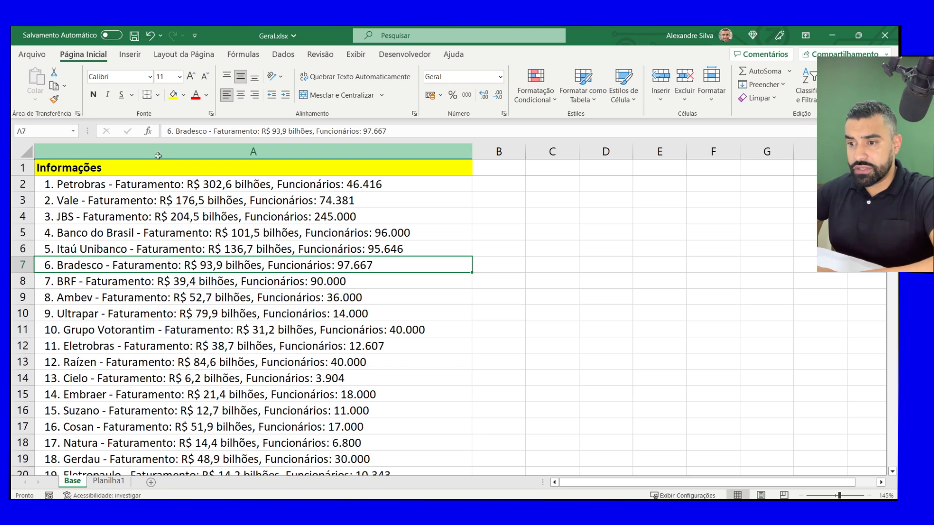
click(153, 166)
key(ctrl+shift+Down)
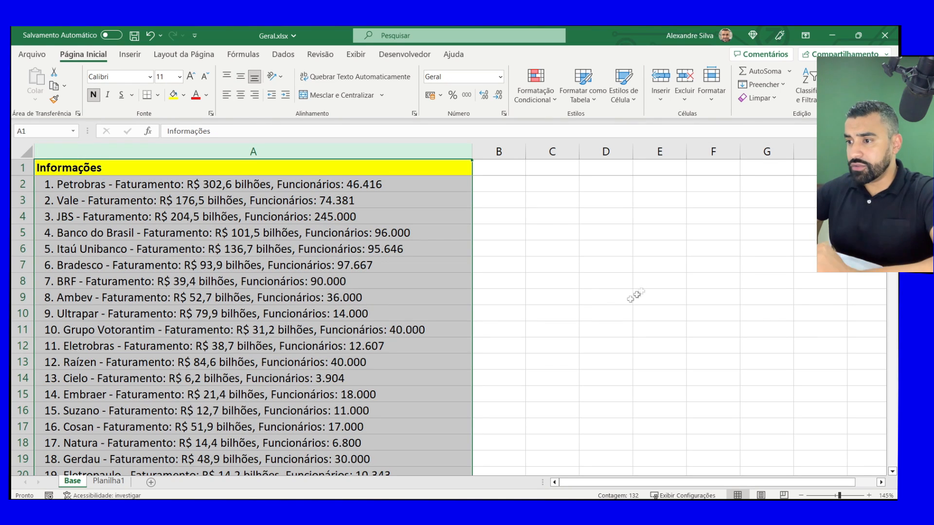
click(606, 264)
click(370, 249)
key(Down)
click(217, 345)
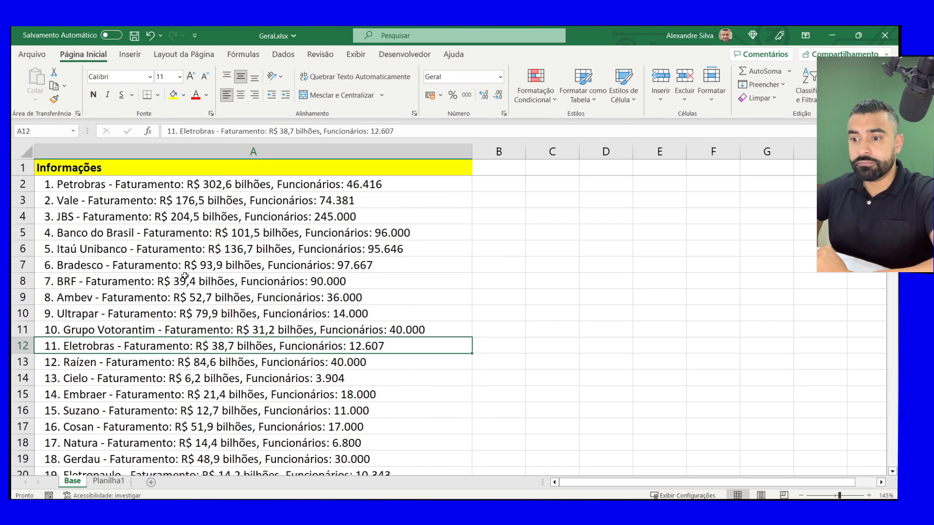
click(371, 247)
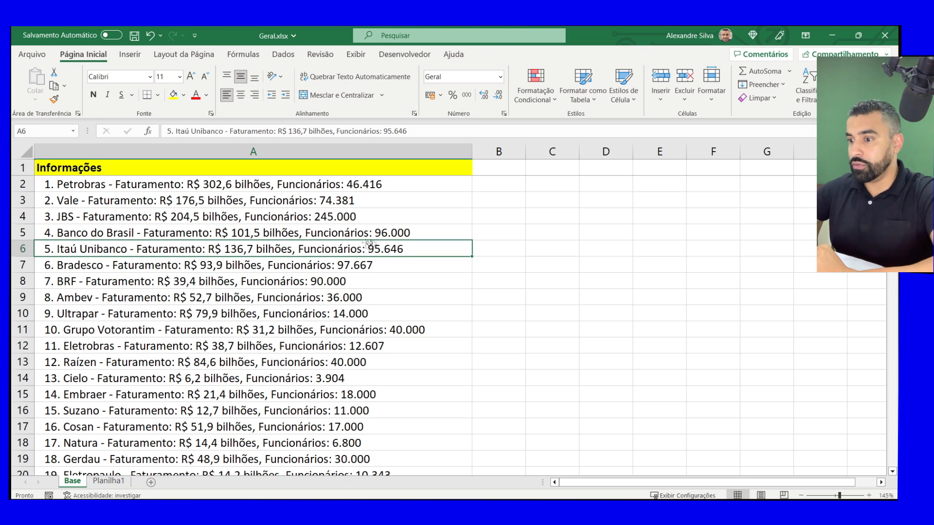
click(233, 340)
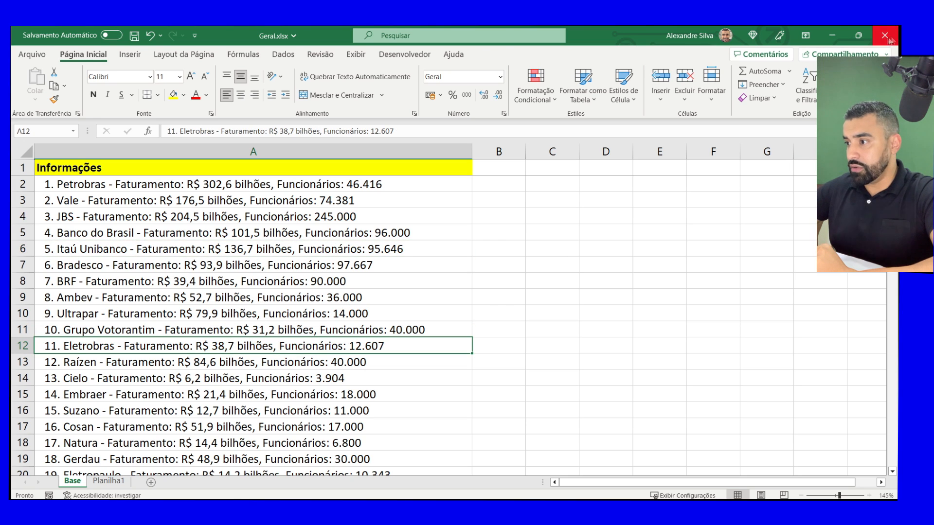
Close Geral.xlsx without saving its changes, and start Excel afresh from the Windows search.
click(884, 36)
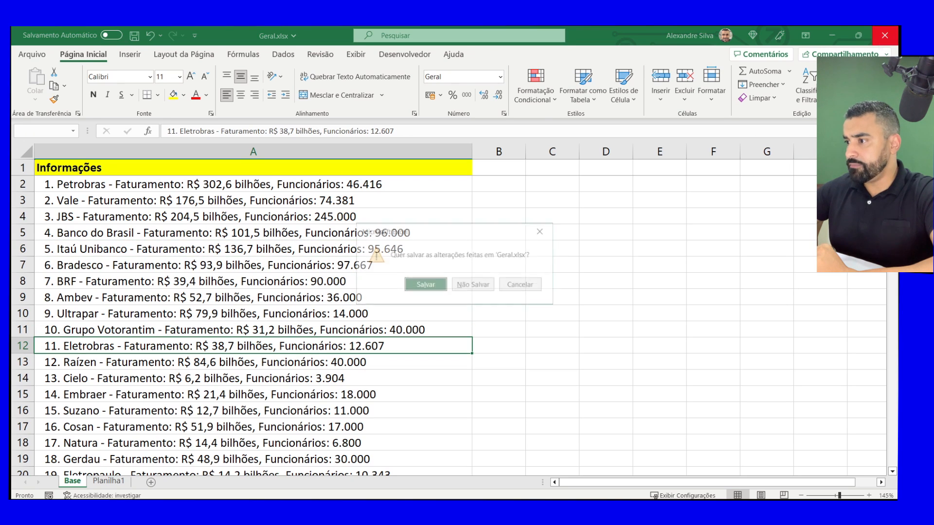
click(481, 284)
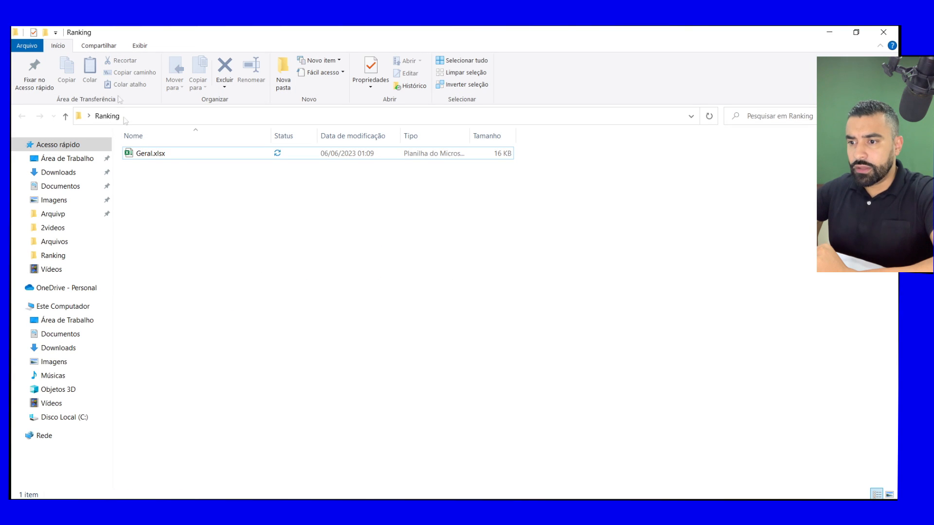
key(super)
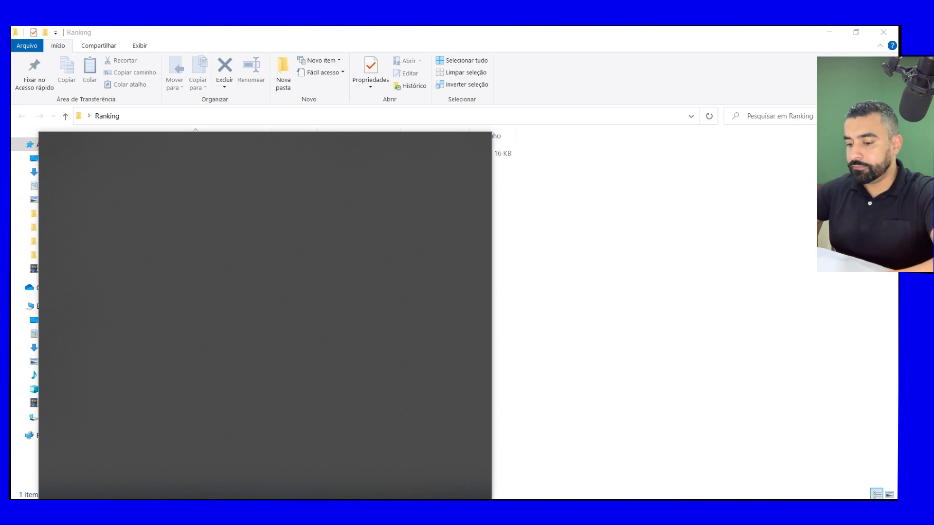
text(exe)
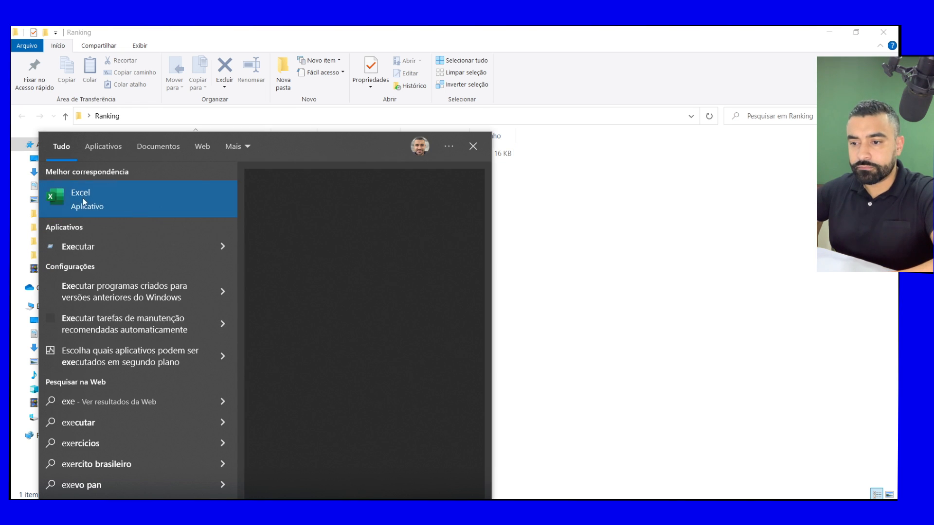
click(84, 201)
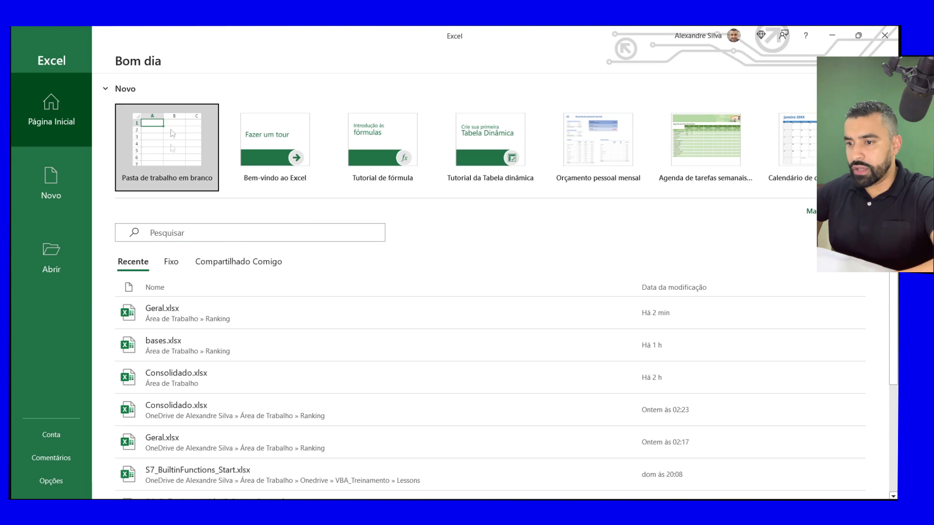
Create a new blank workbook.
click(174, 143)
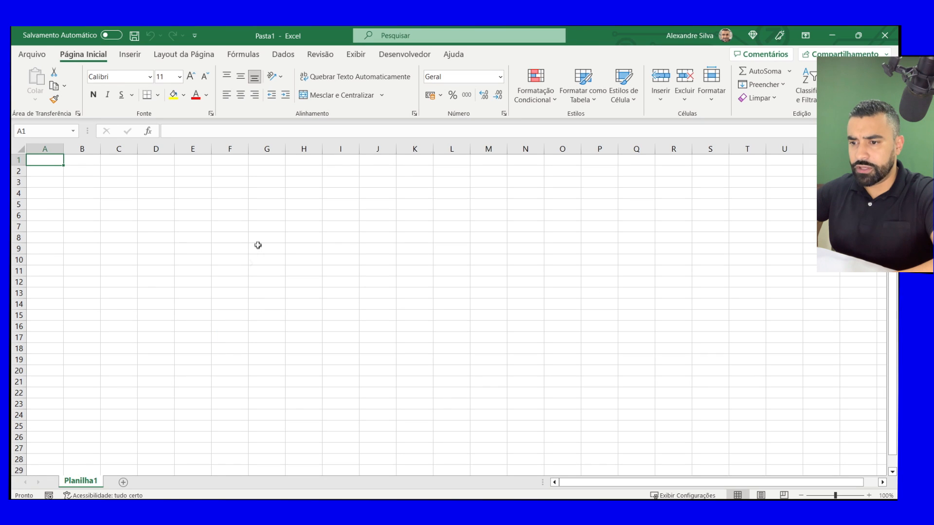
click(258, 247)
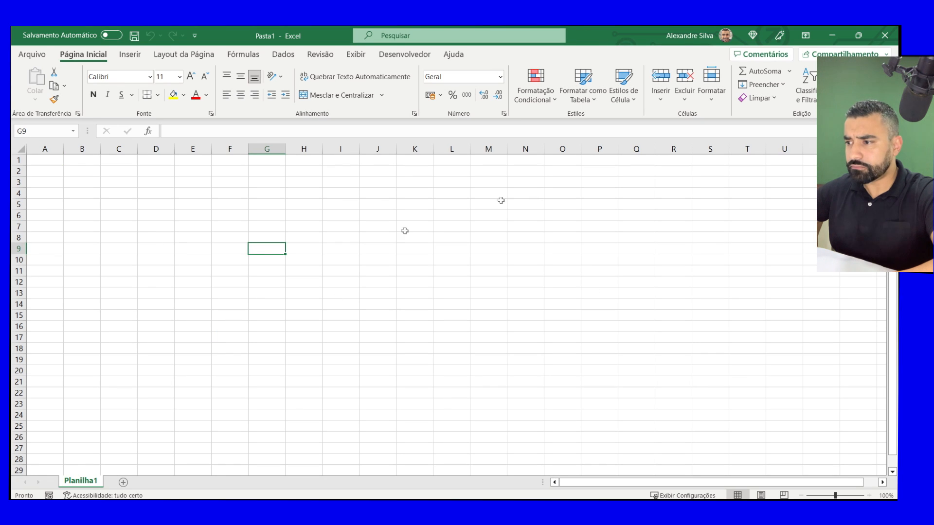
click(161, 248)
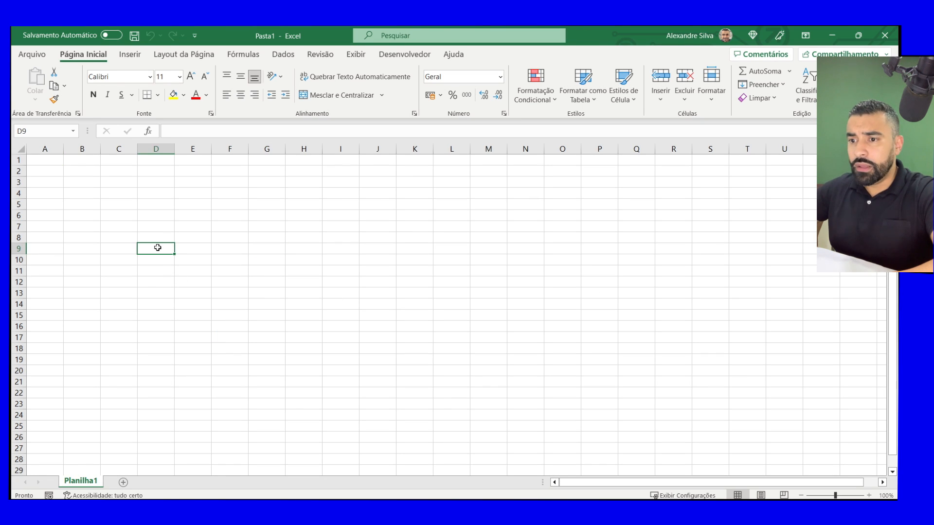
click(77, 197)
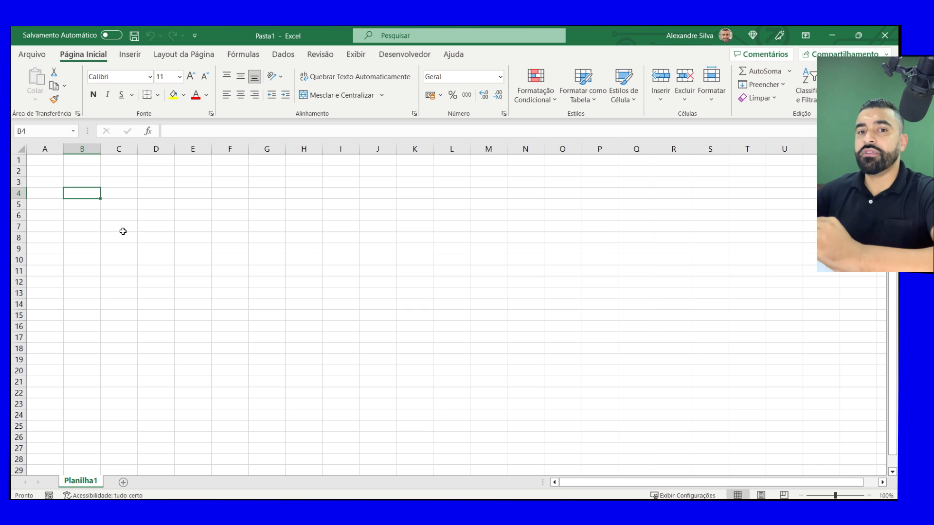
click(185, 216)
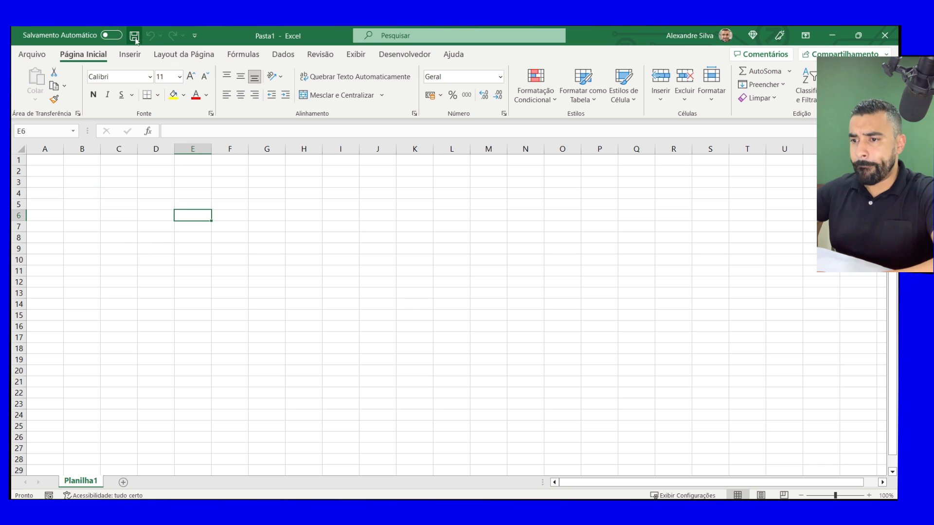
Start saving the new workbook in the desktop's Ranking folder under the name Relatorio_Consolidado.
click(45, 55)
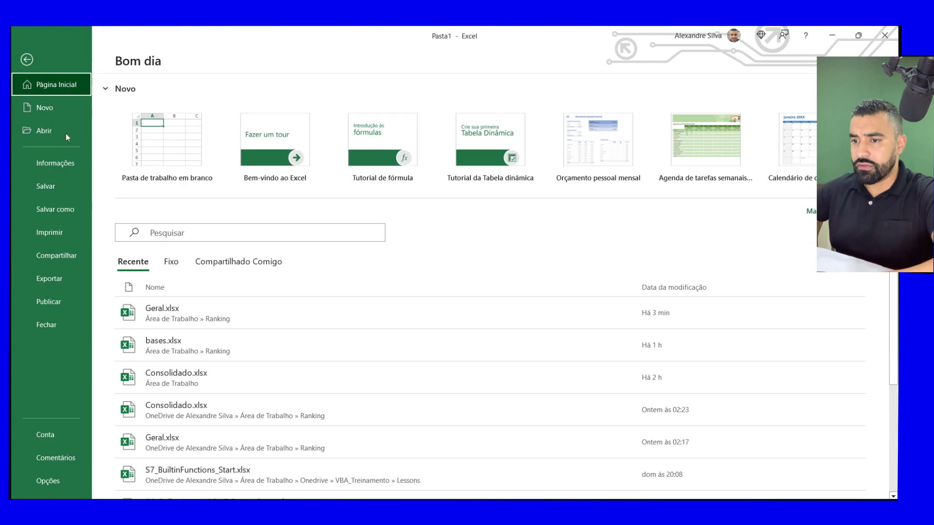
click(64, 206)
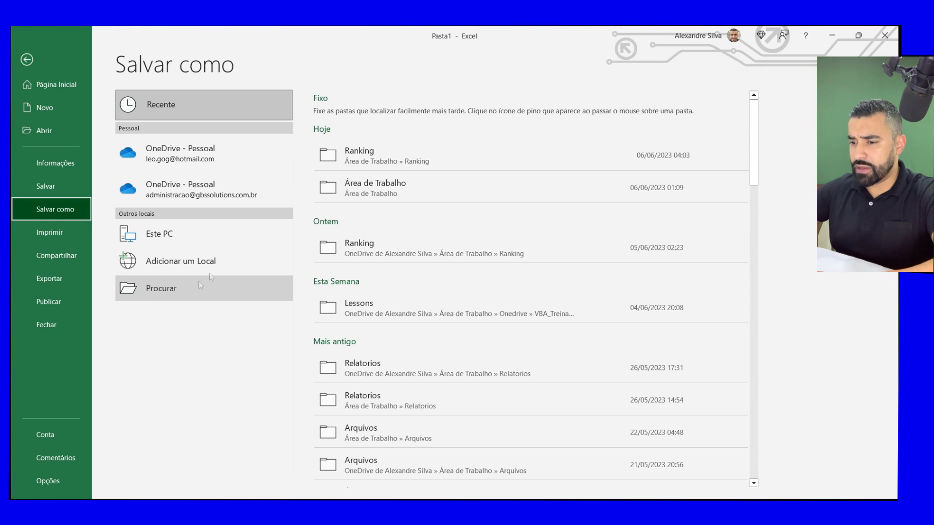
click(380, 153)
drag(349, 35, 637, 178)
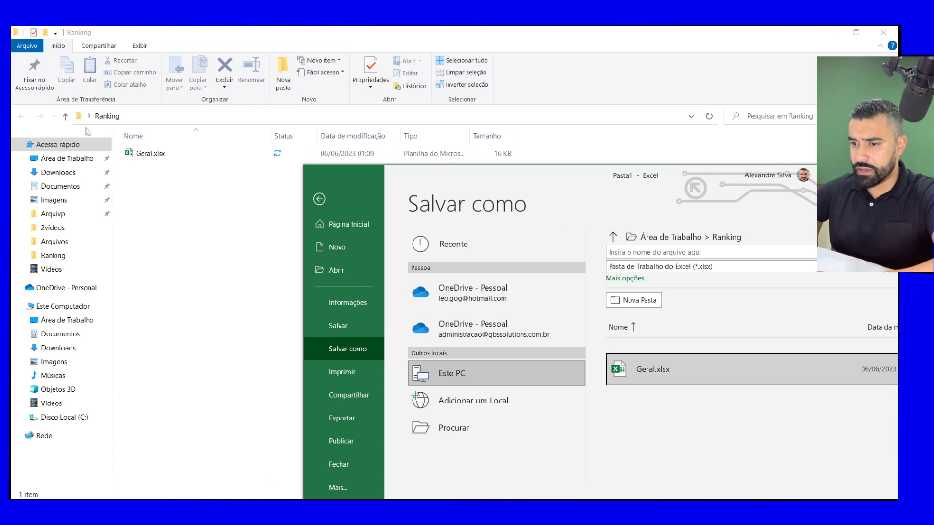
click(693, 252)
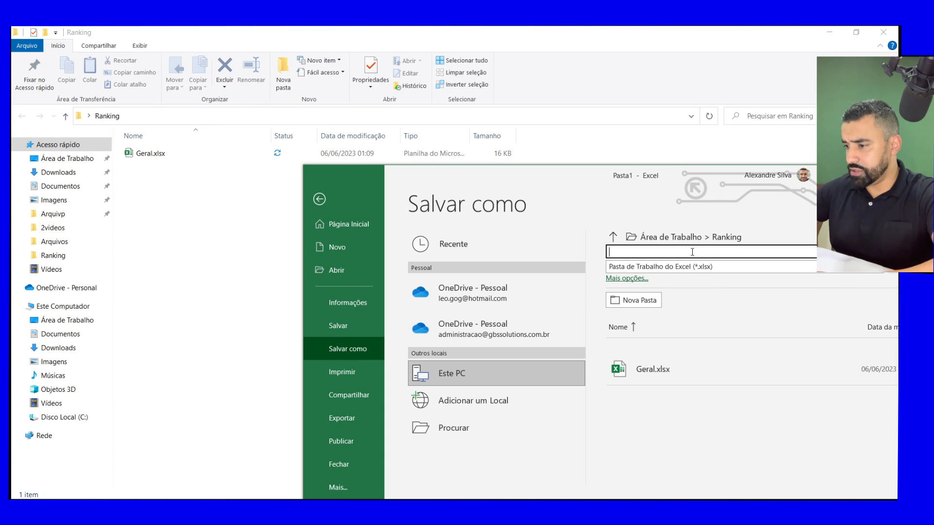
text(R)
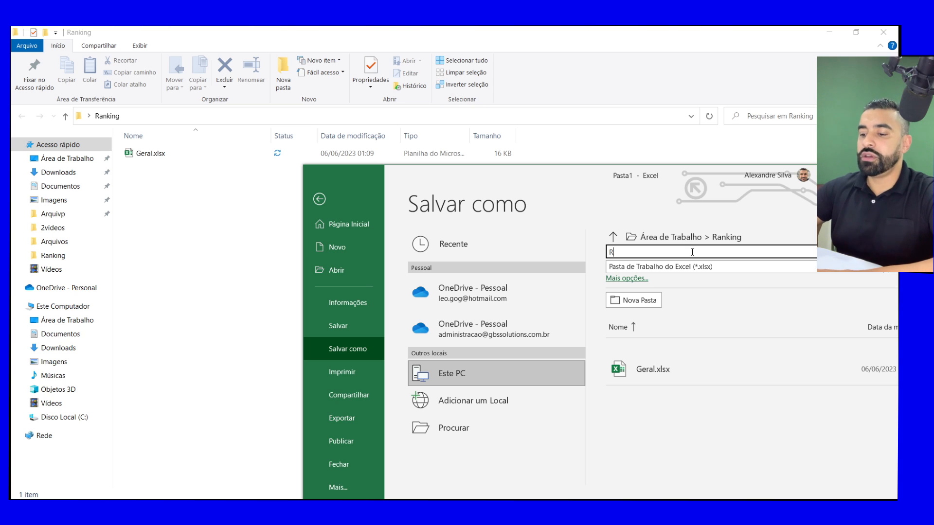
text(elatorio)
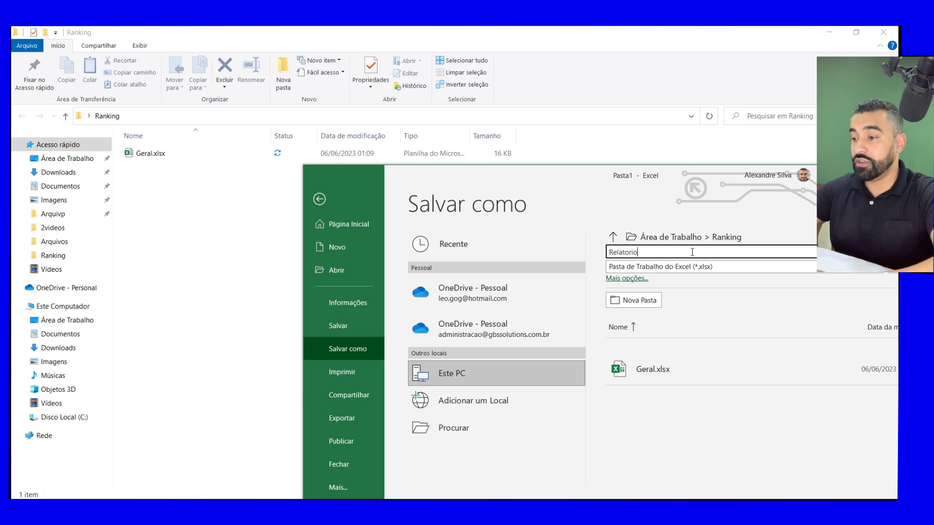
text(_Consol)
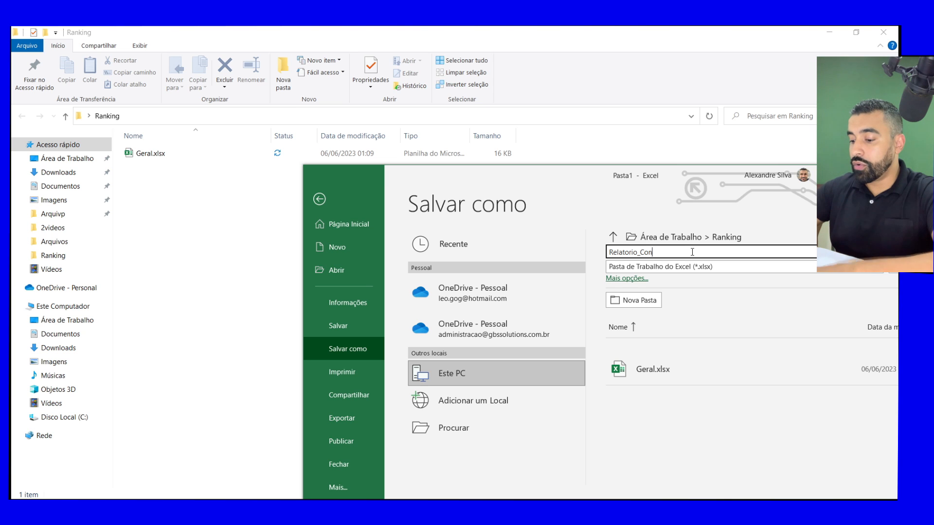
text(idado)
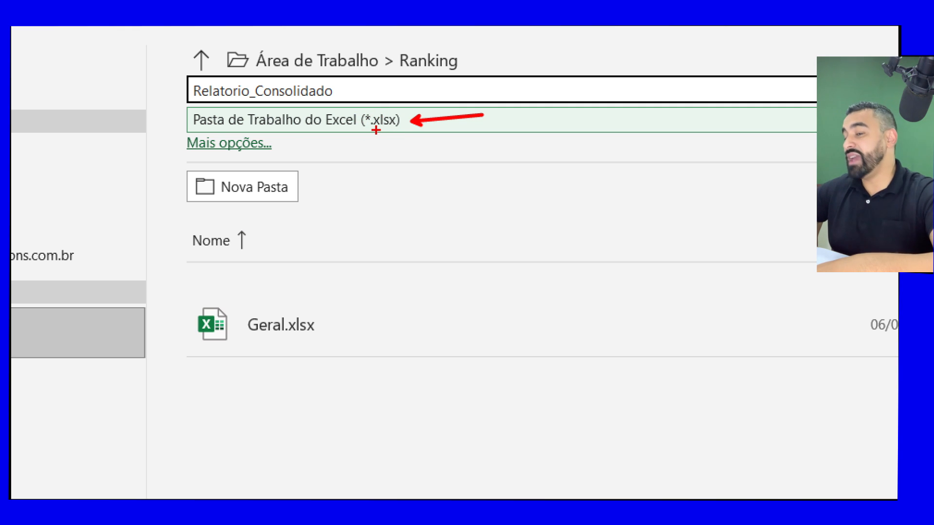
Review the available file formats, including macro-enabled *.xlsm, and save the workbook in the standard Excel *.xlsx format.
key(Escape)
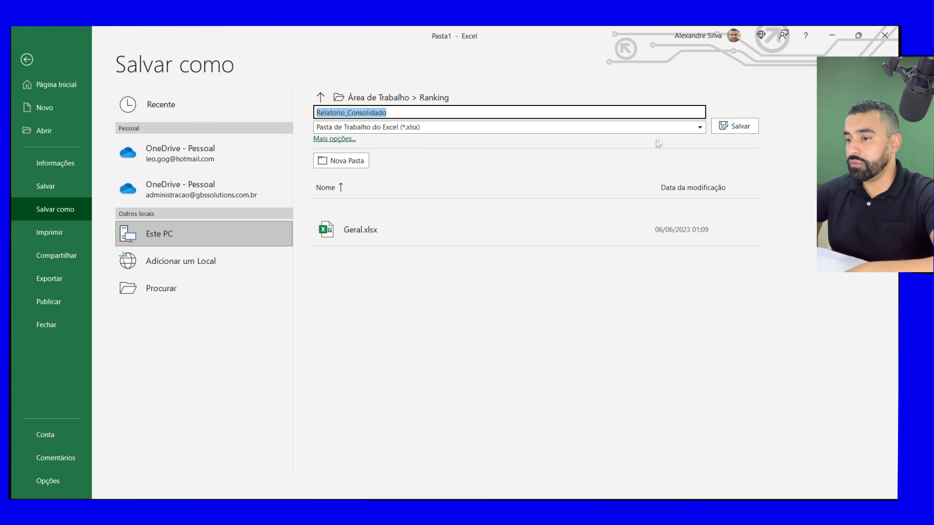
click(683, 128)
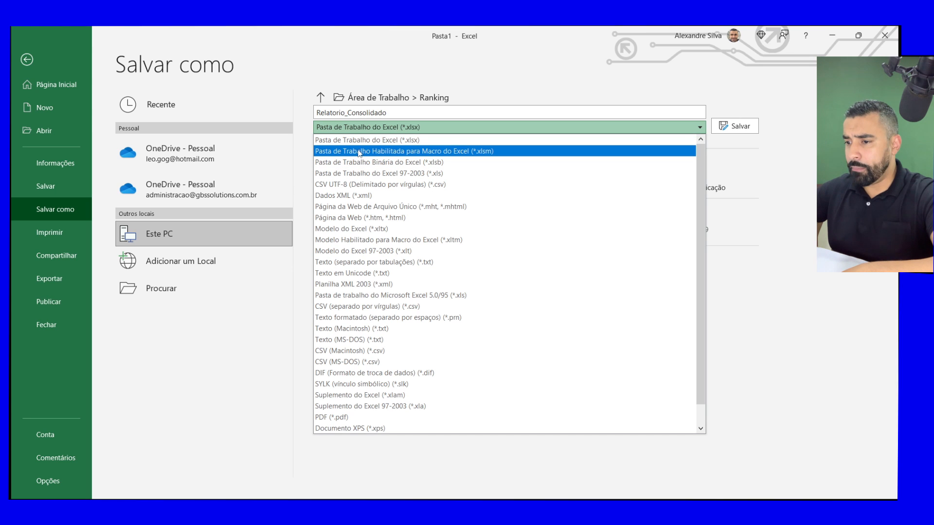
key(ctrl+1)
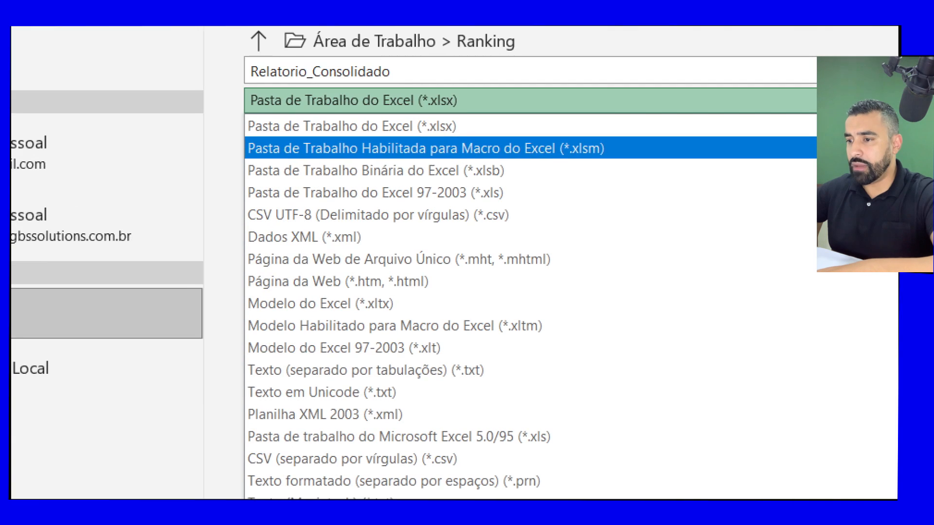
drag(596, 146, 661, 146)
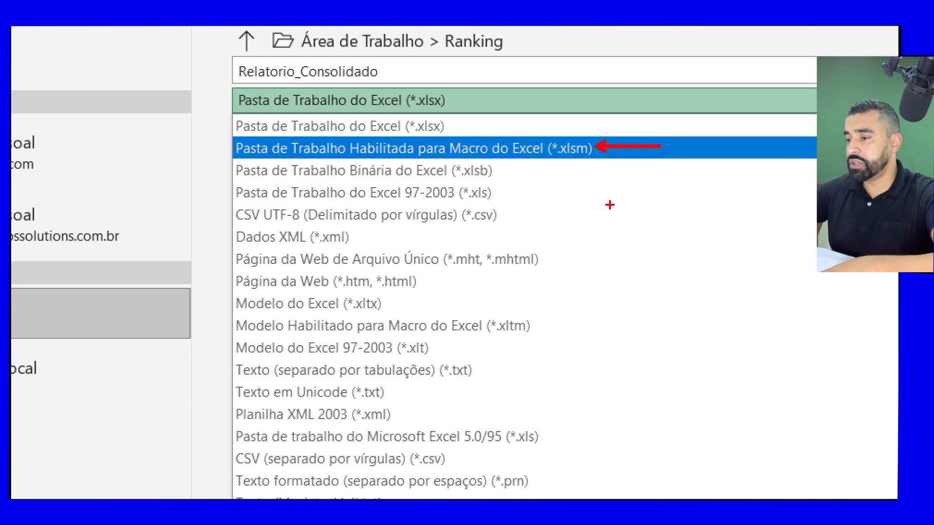
key(Escape)
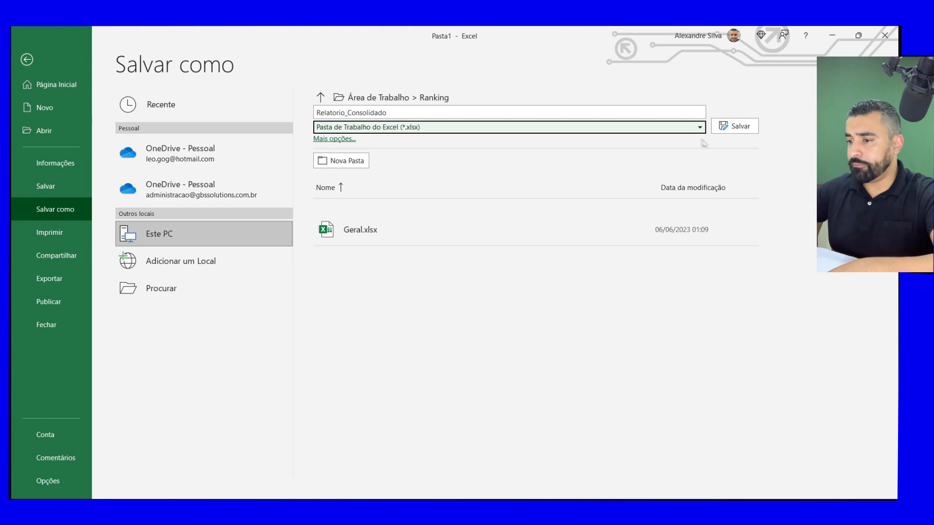
click(739, 128)
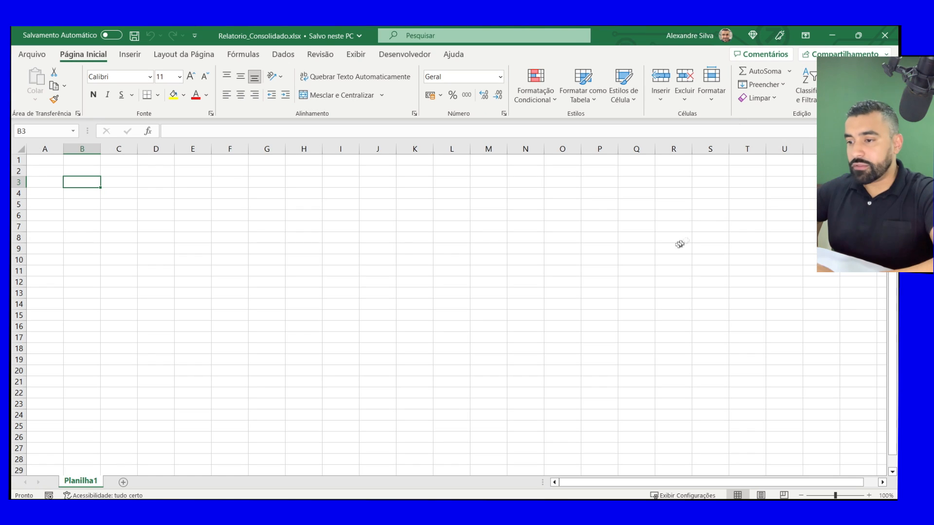
click(414, 249)
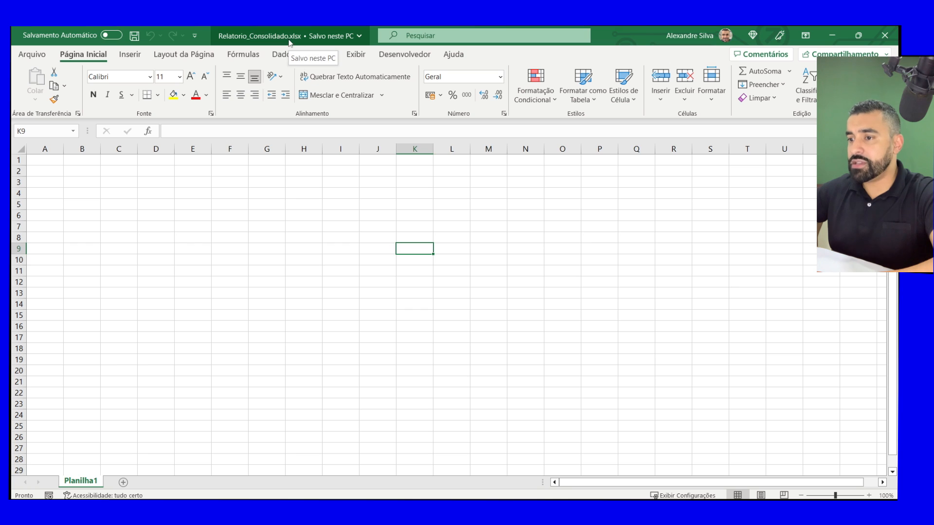
click(83, 213)
click(85, 185)
click(81, 225)
click(83, 183)
click(89, 256)
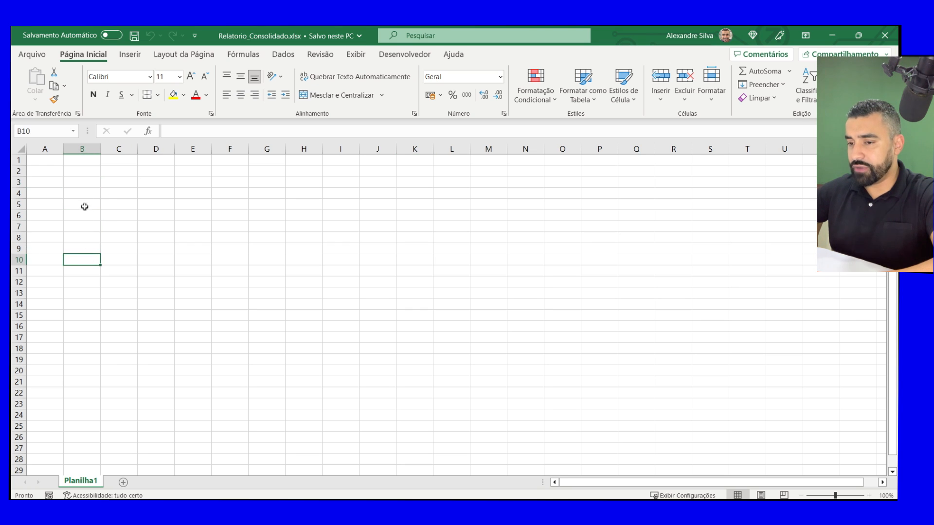
click(103, 214)
Narrow column A and shrink the height of rows 1 to 3 to form thin margins around the sheet.
drag(64, 149, 44, 149)
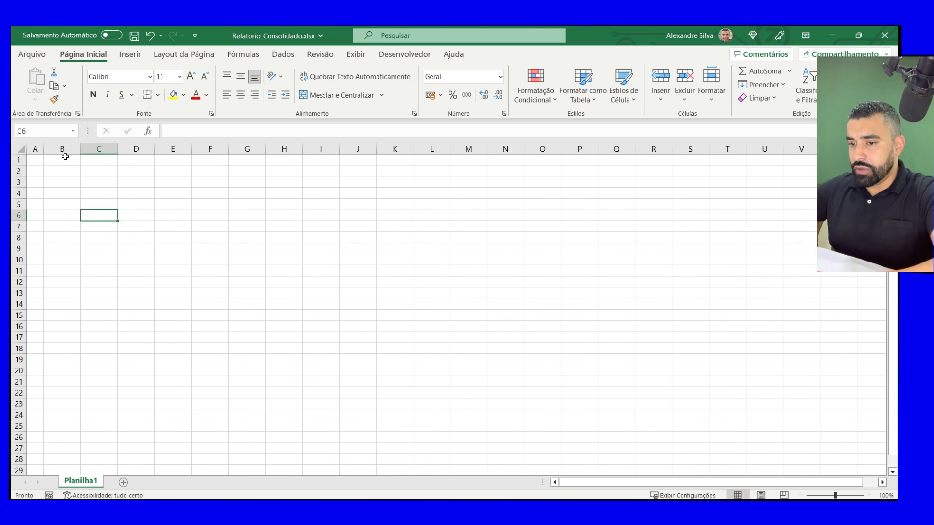
drag(19, 182, 19, 159)
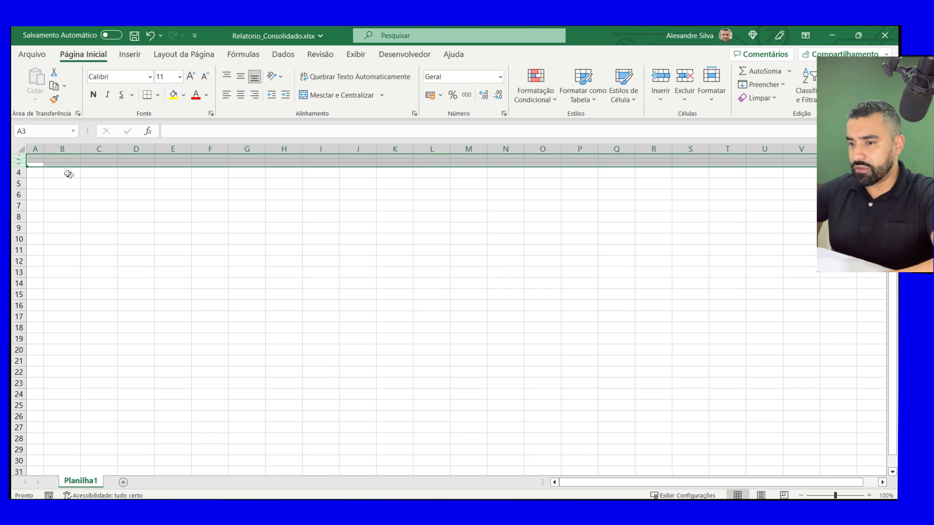
drag(40, 148, 32, 148)
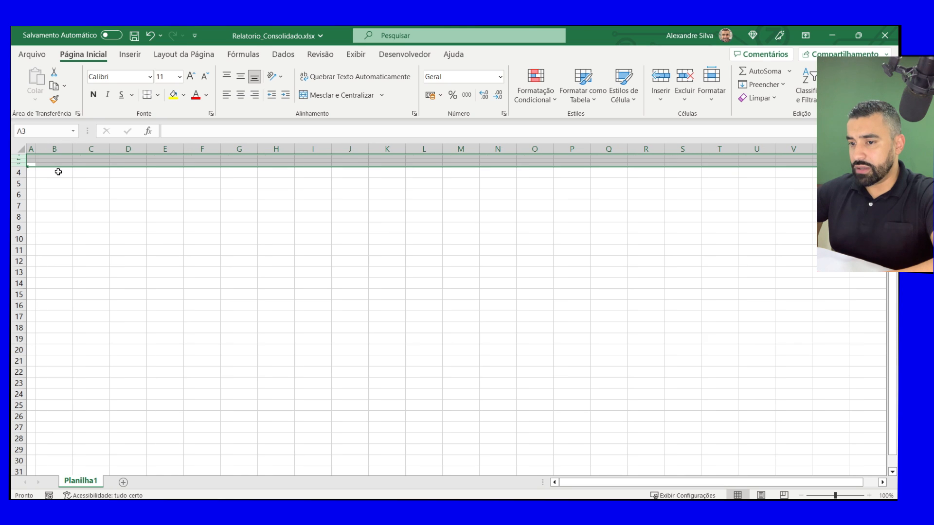
click(58, 172)
click(93, 173)
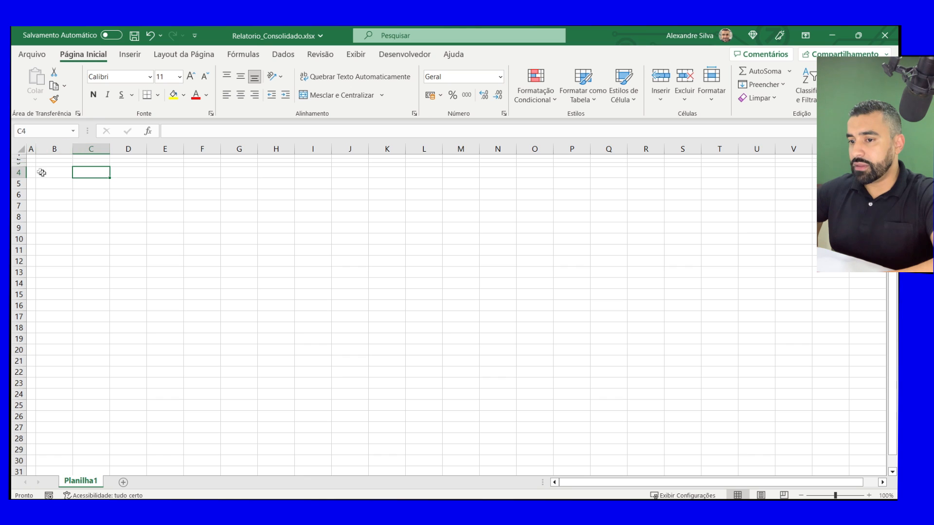
Narrow column B to a thin strip like column A and select cell C4.
drag(69, 147, 45, 150)
click(104, 235)
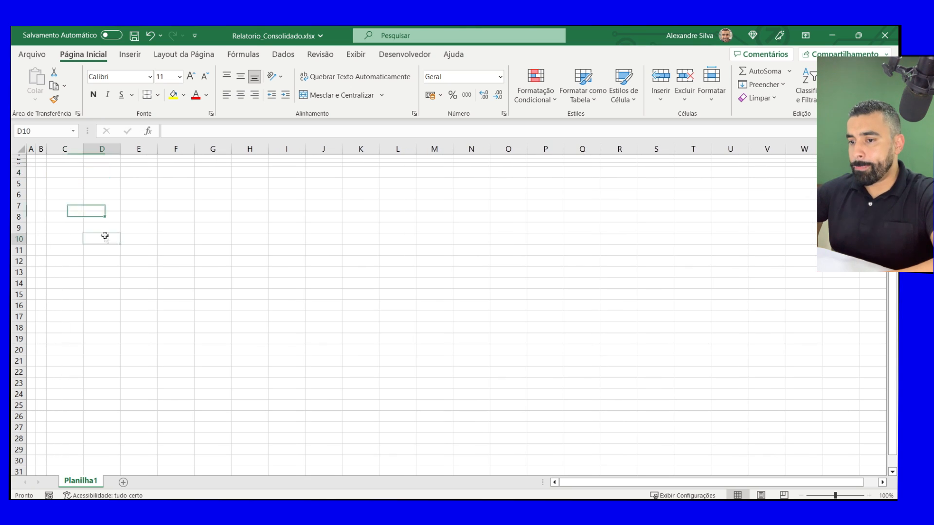
click(69, 179)
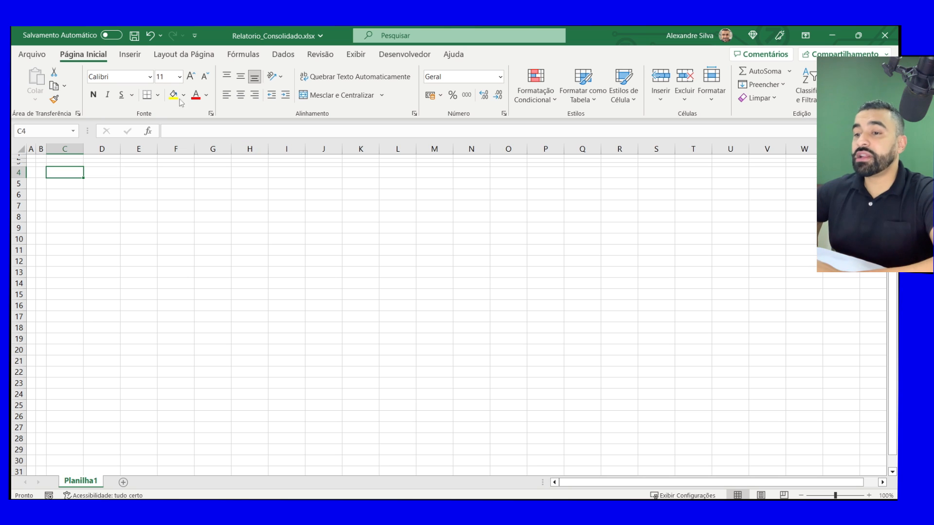
Start a data import from the Excel workbook Geral.xlsx in the Ranking folder and select its Base sheet for preview.
click(284, 55)
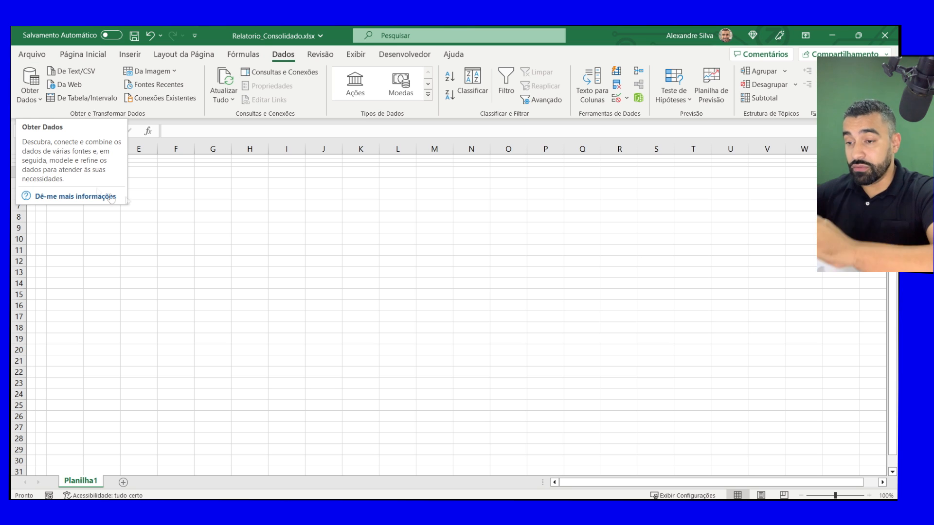
click(32, 102)
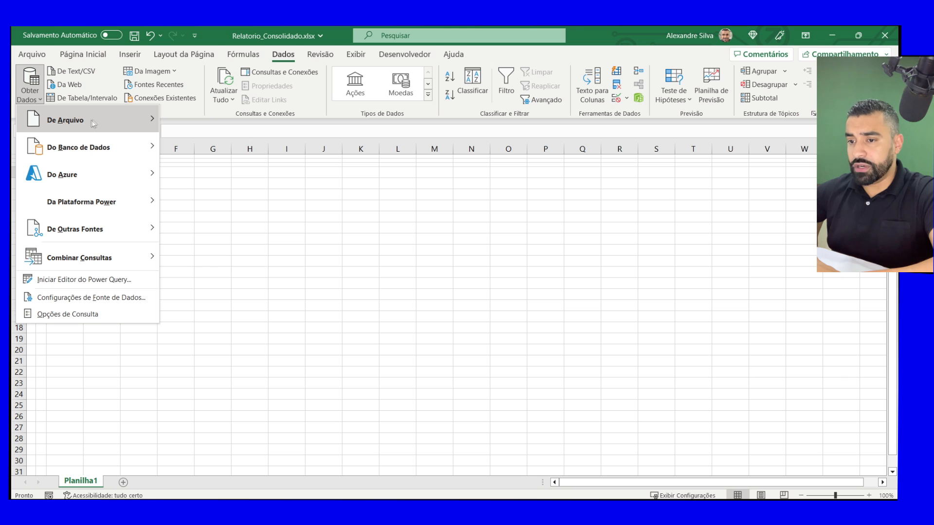
mouse_move(98, 123)
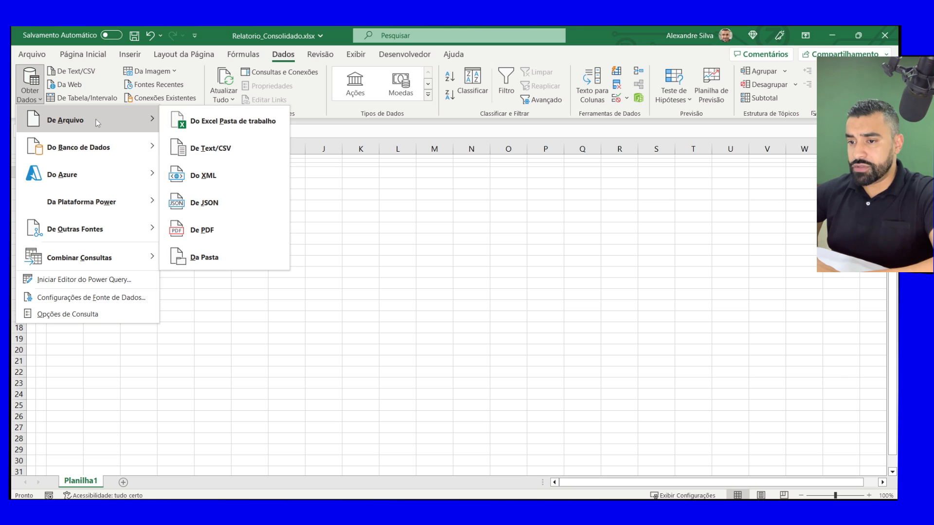
click(233, 121)
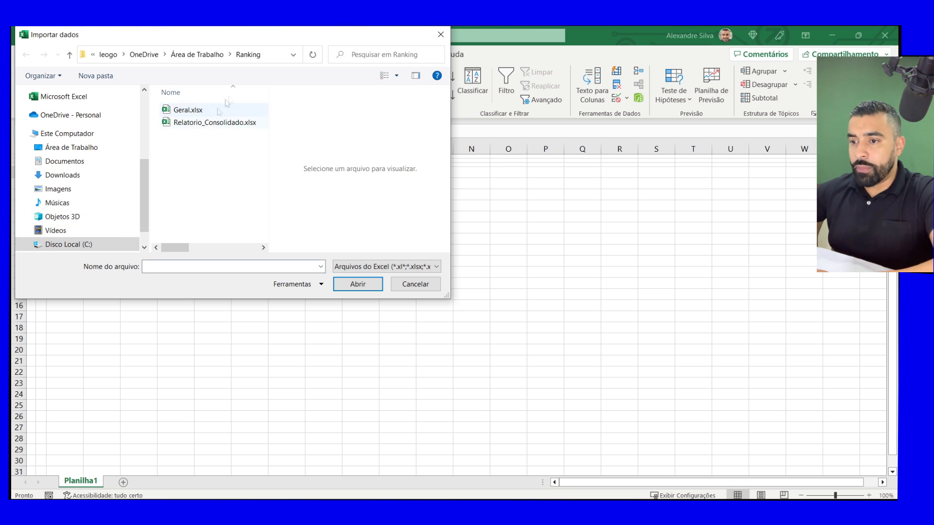
click(270, 54)
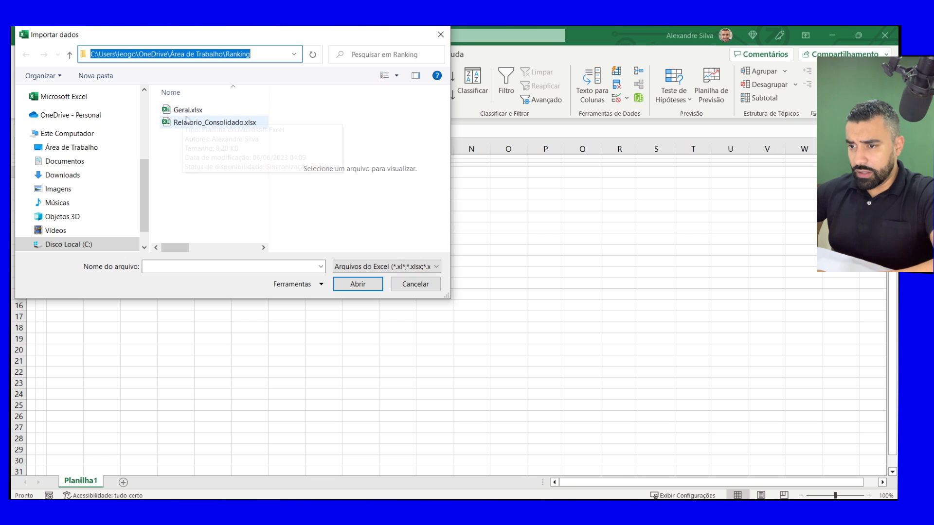
click(188, 110)
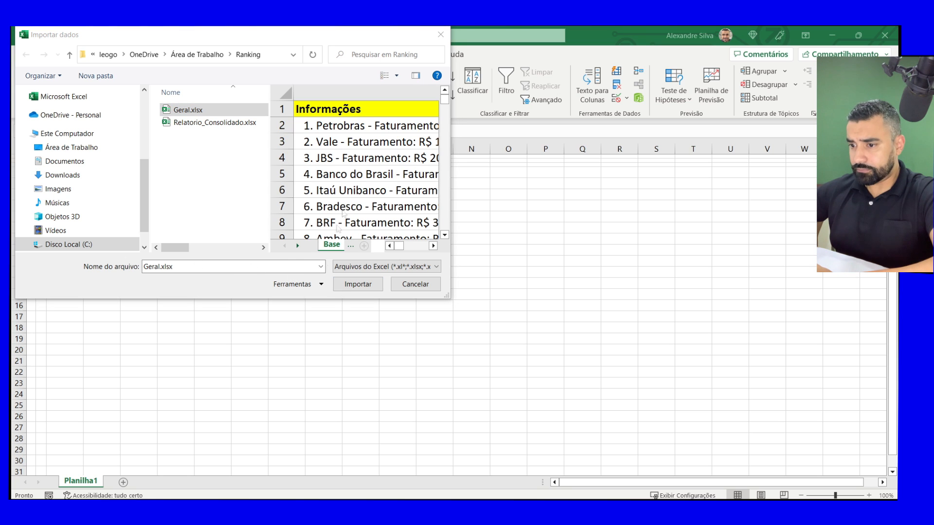
click(364, 286)
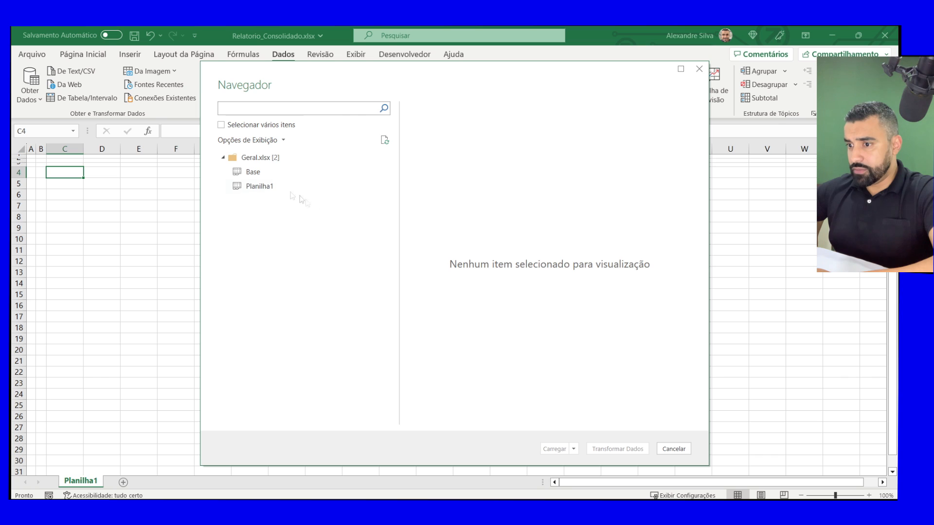
click(258, 175)
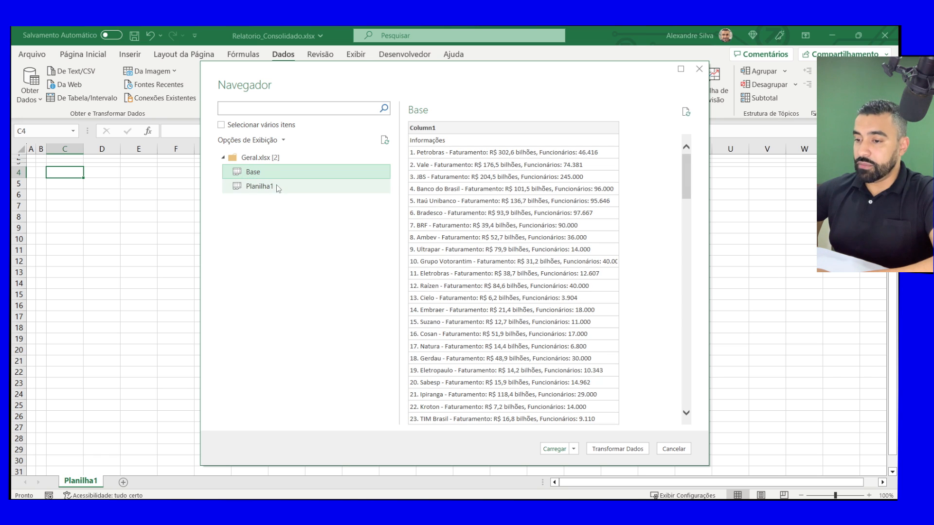
Preview the Planilha1 sheet, reselect the Base sheet and open it in the Power Query editor for transformation.
click(277, 189)
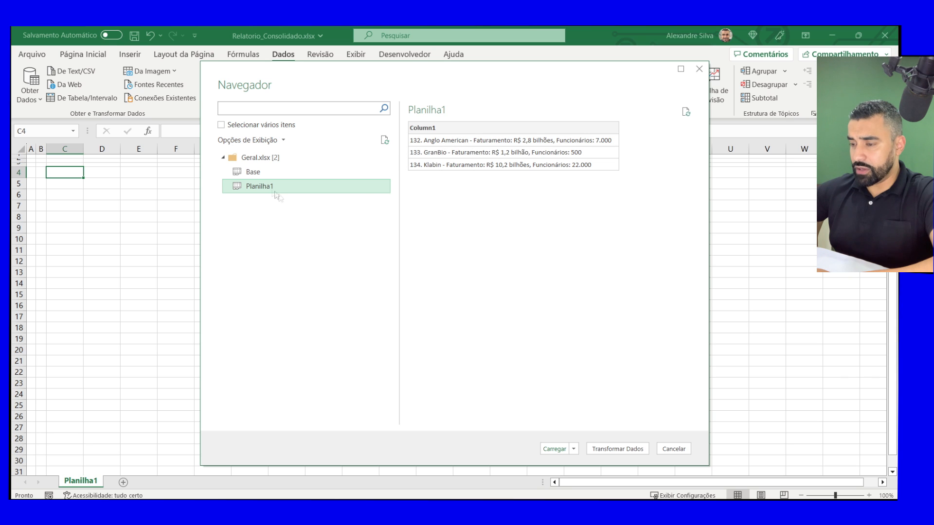
click(261, 173)
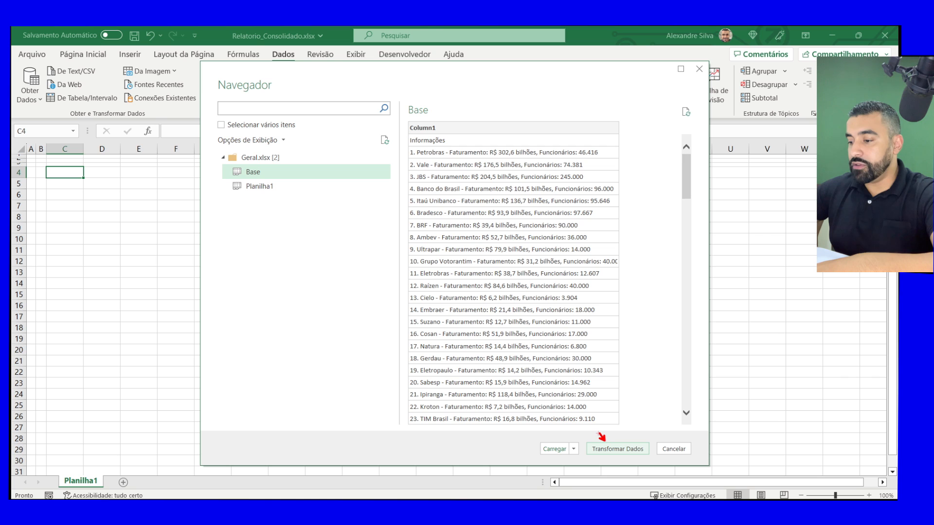
click(633, 450)
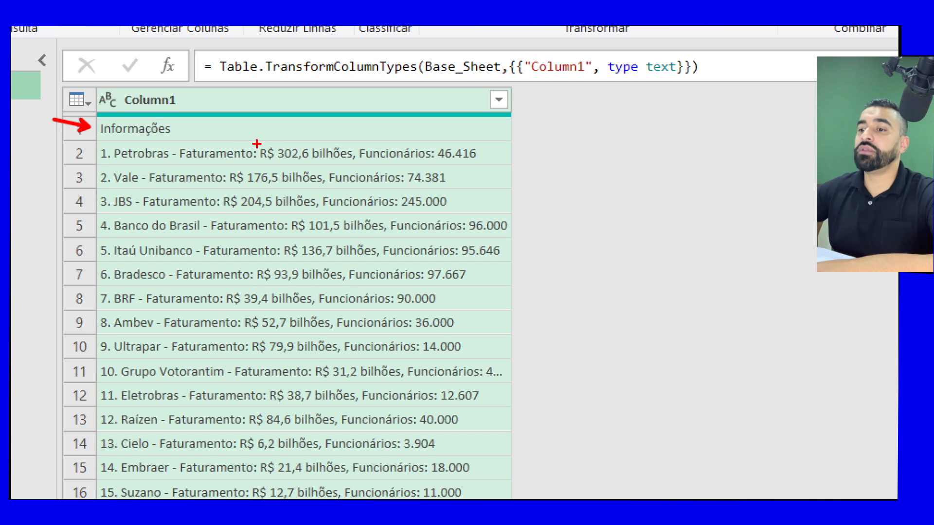
drag(256, 143, 262, 113)
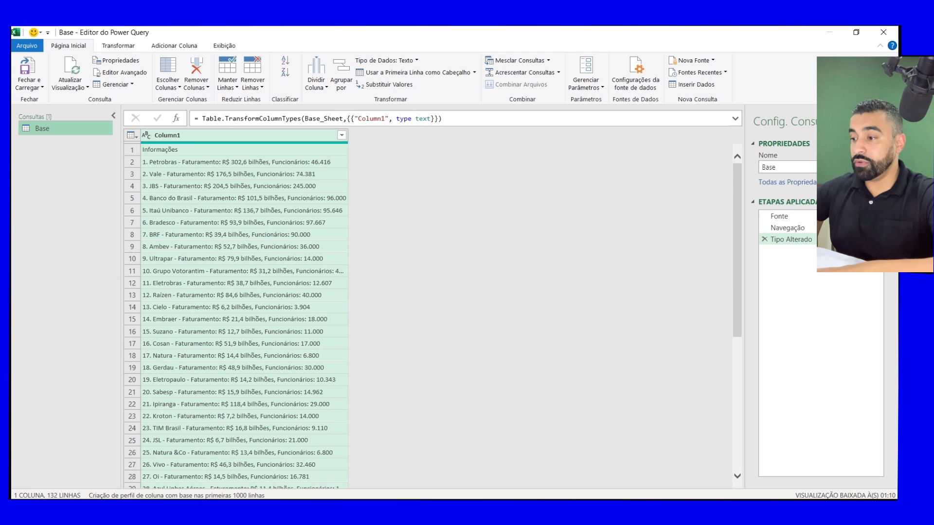
Review the query's Fonte and Navegação steps and delete the automatic Tipo Alterado step.
click(788, 217)
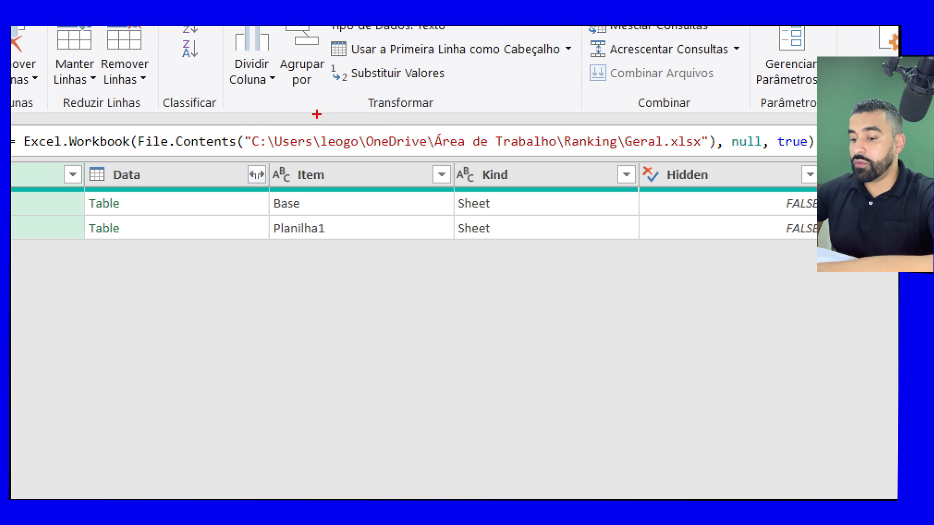
mouse_move(234, 124)
mouse_down()
mouse_move(255, 163)
mouse_move(723, 156)
mouse_up()
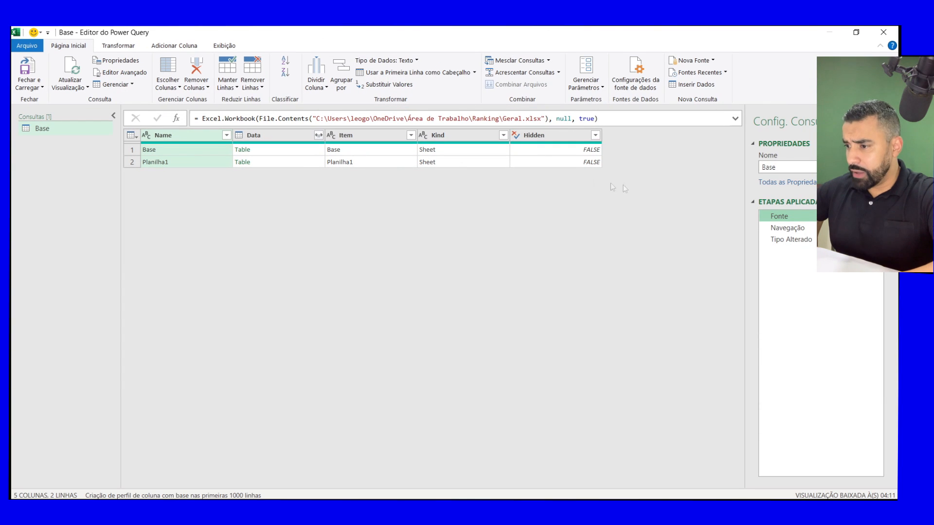
click(788, 230)
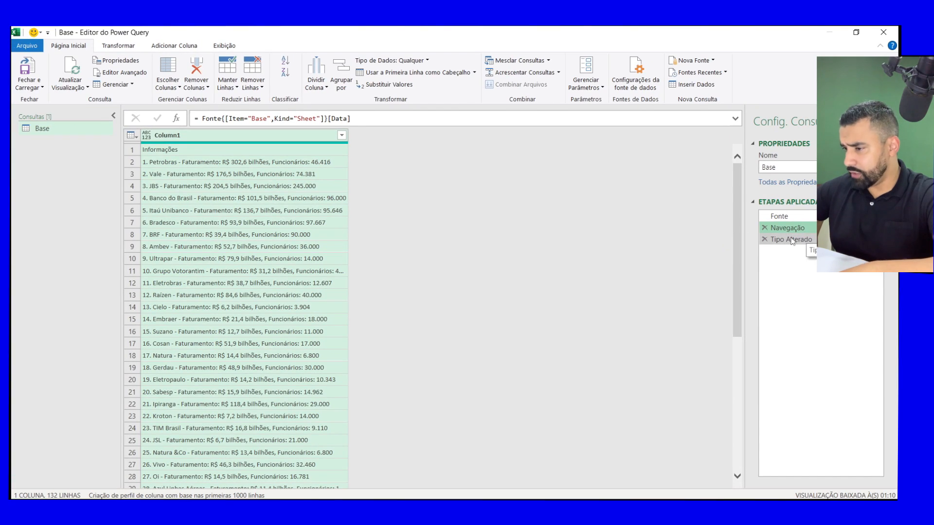
click(652, 256)
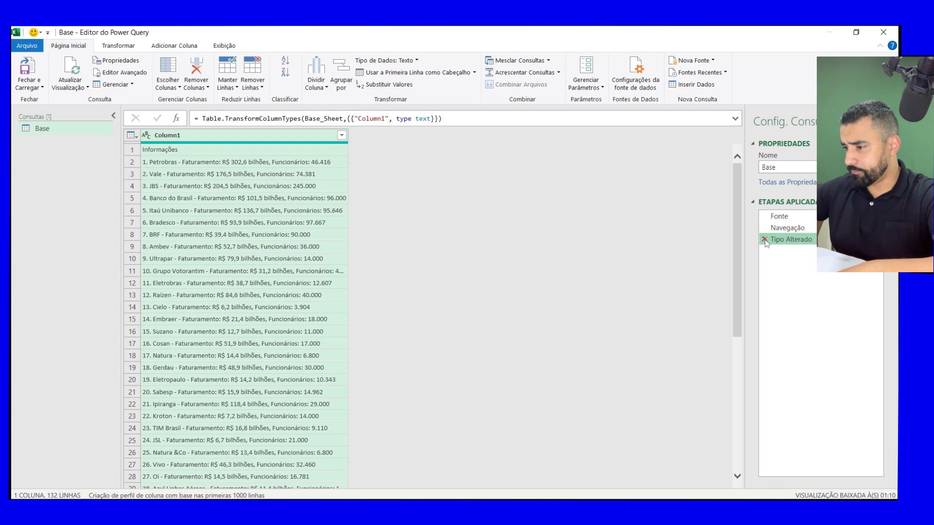
click(764, 240)
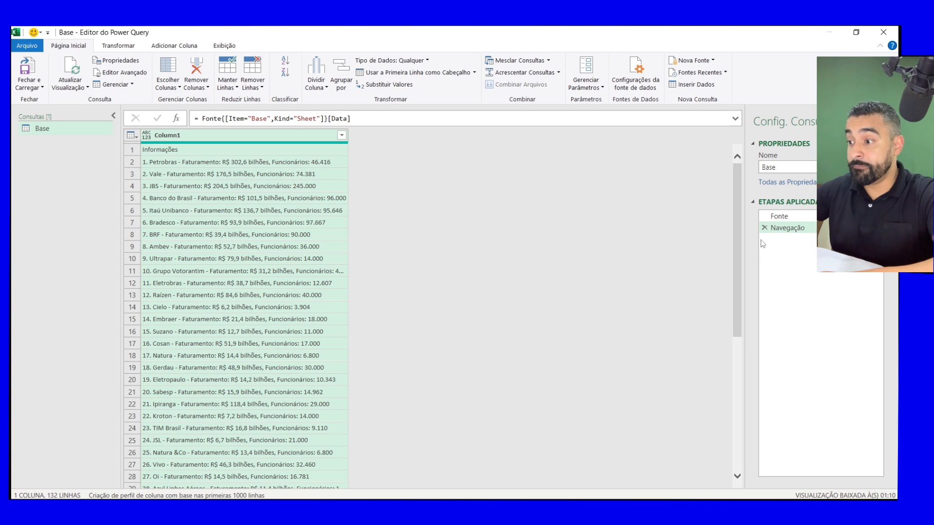
Rename the Base query as TB_Base_Geral.
click(789, 166)
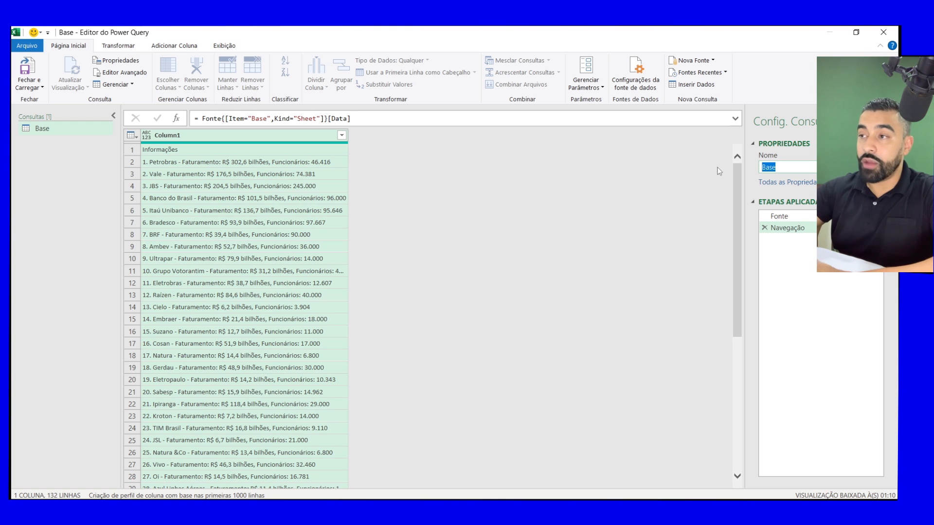
text(TB)
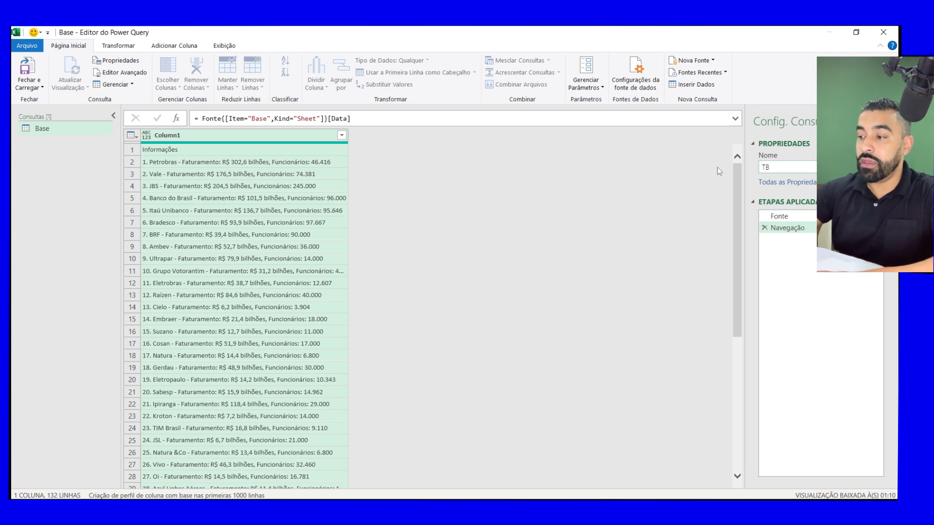
text(_Ba)
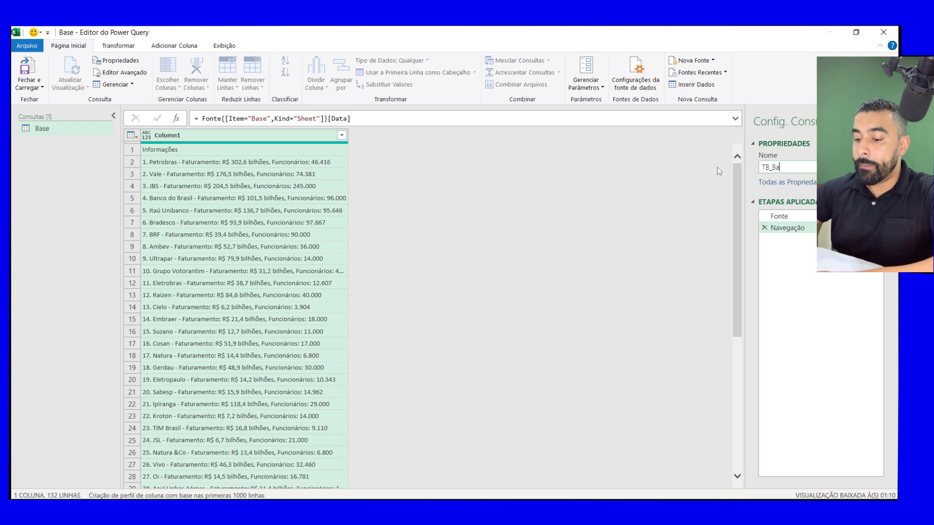
text(se_Geral)
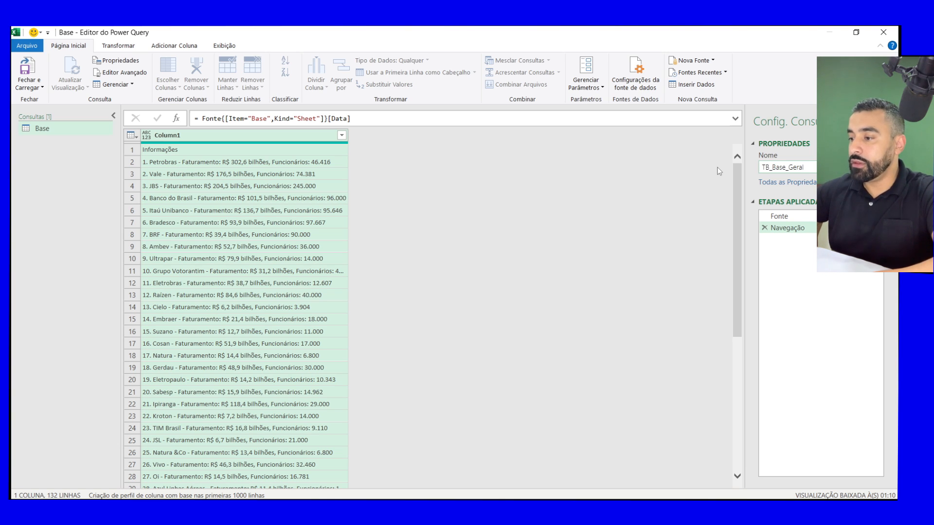
key(Return)
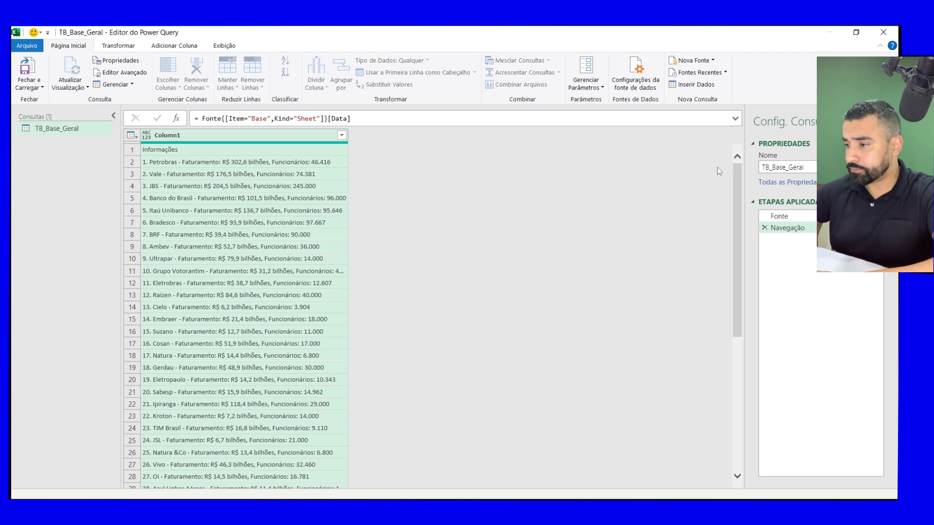
click(816, 167)
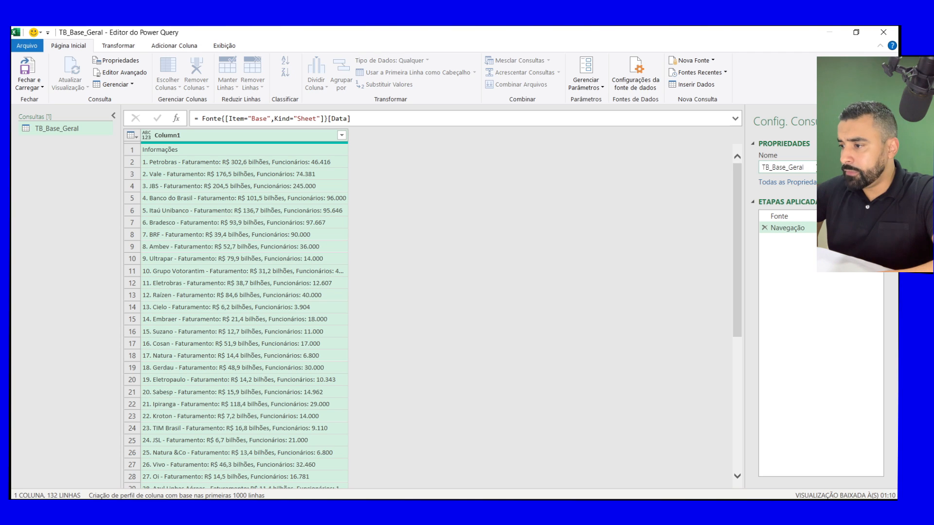
click(740, 210)
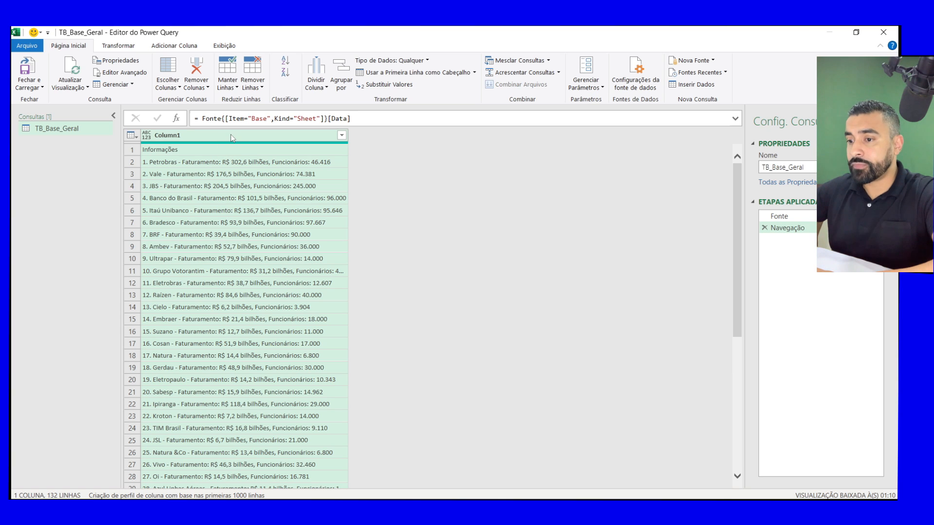
Remove the top 1 row, which holds the Informações heading, from the query.
click(133, 151)
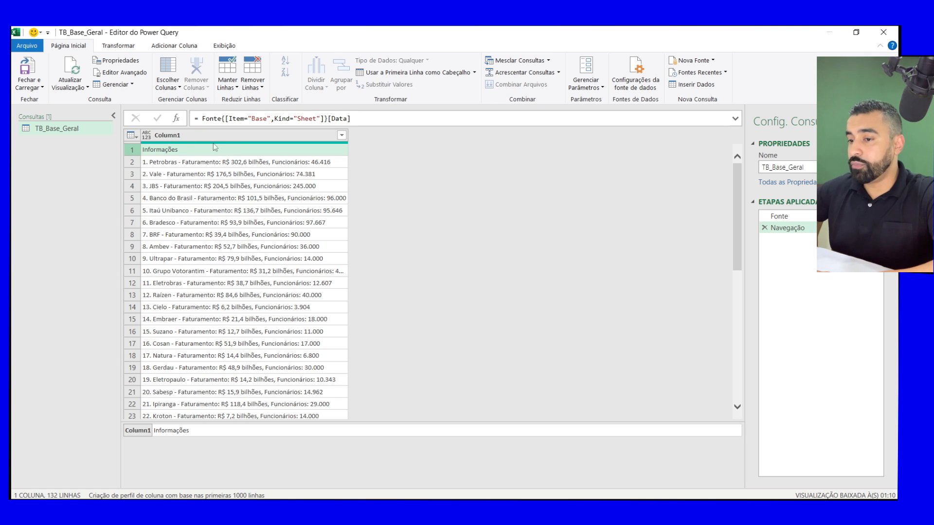
click(258, 90)
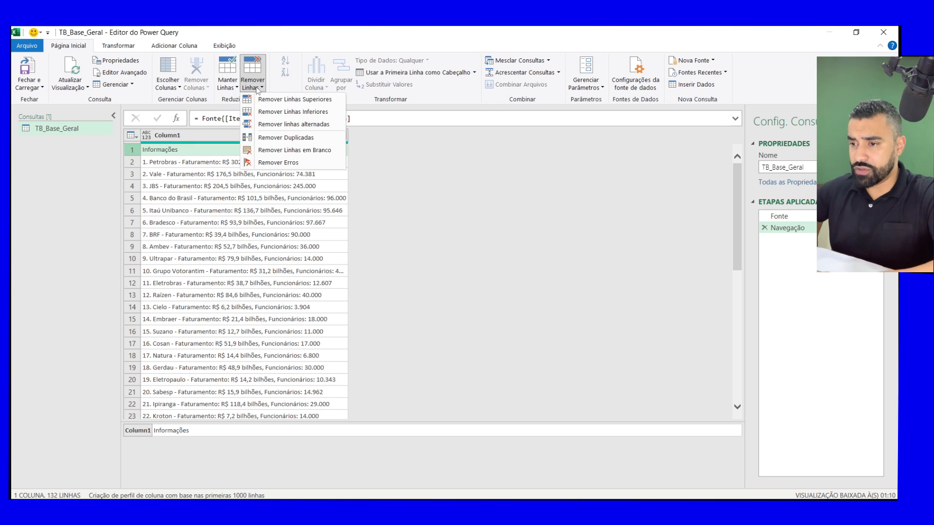
click(310, 100)
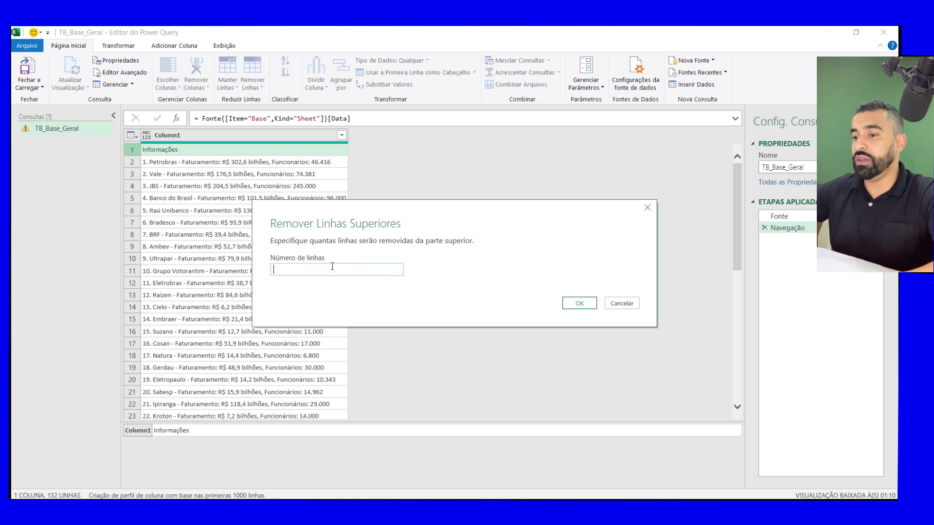
text(1)
click(580, 303)
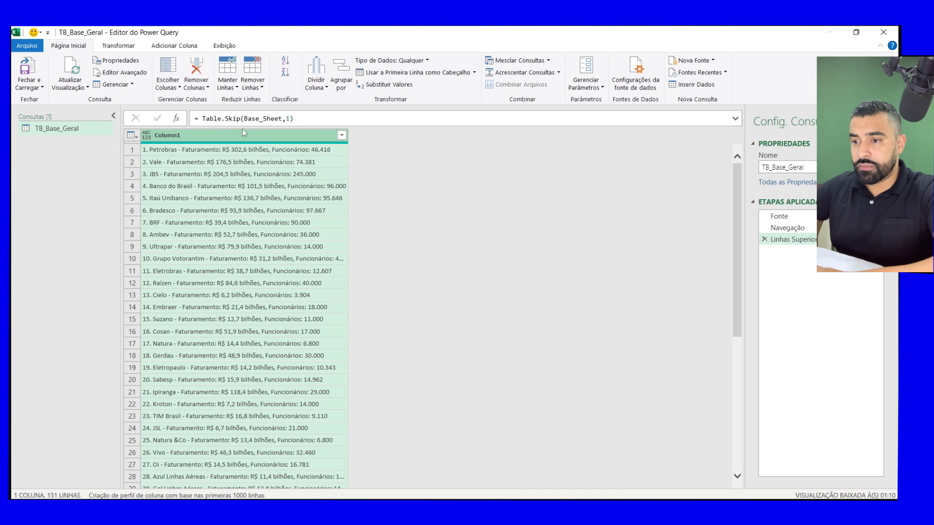
Add a column extracting the text before the delimiter ":" from Column1, scanning from the start and skipping 0 delimiters.
click(171, 46)
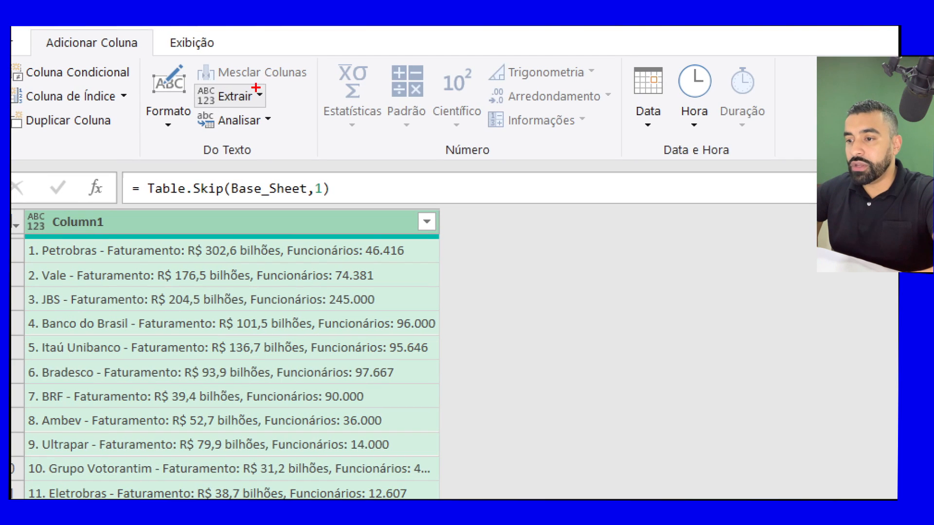
drag(271, 94, 327, 90)
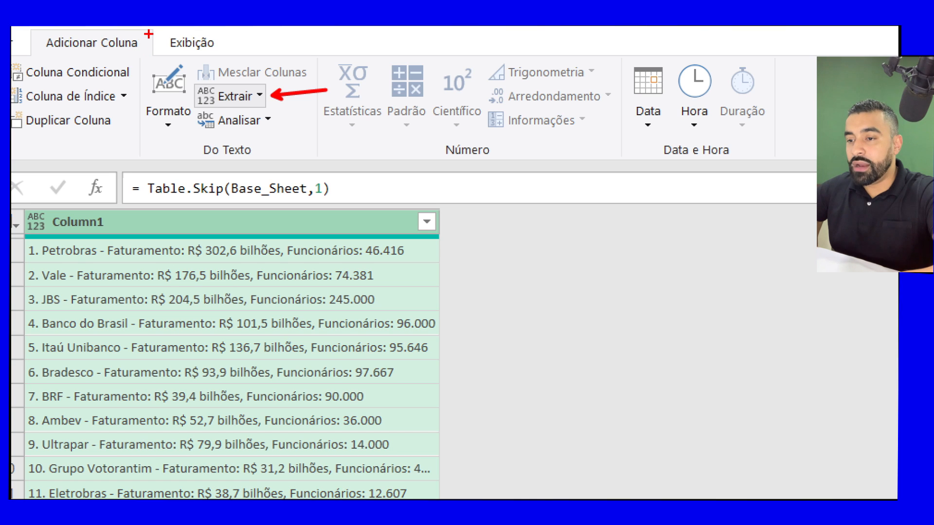
drag(150, 63, 30, 32)
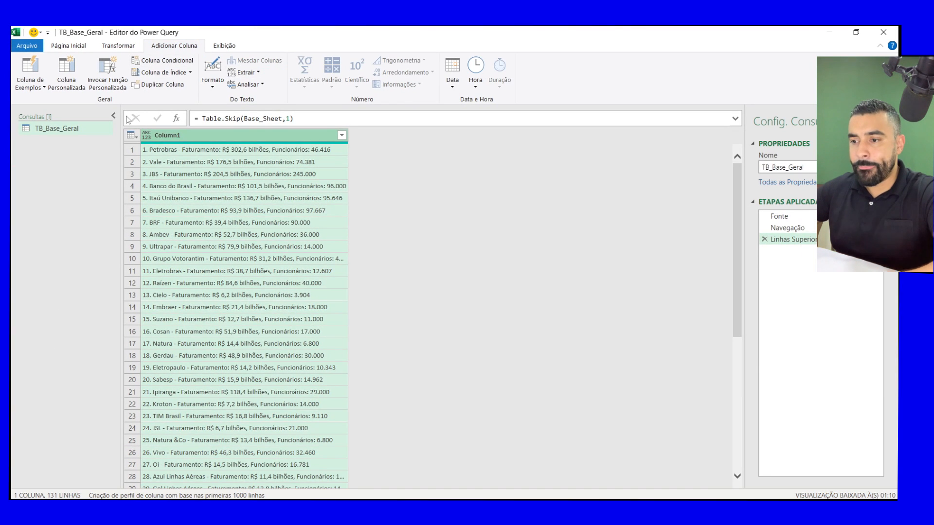
click(261, 75)
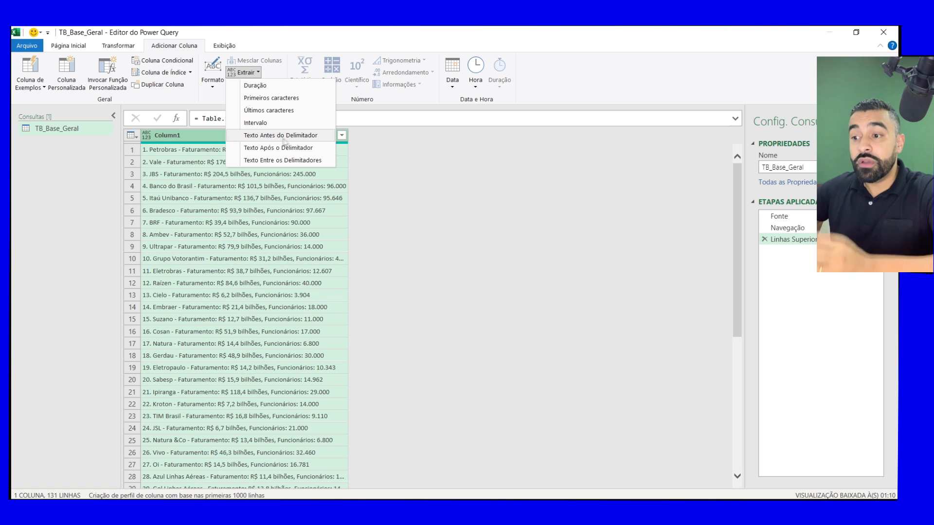
click(318, 140)
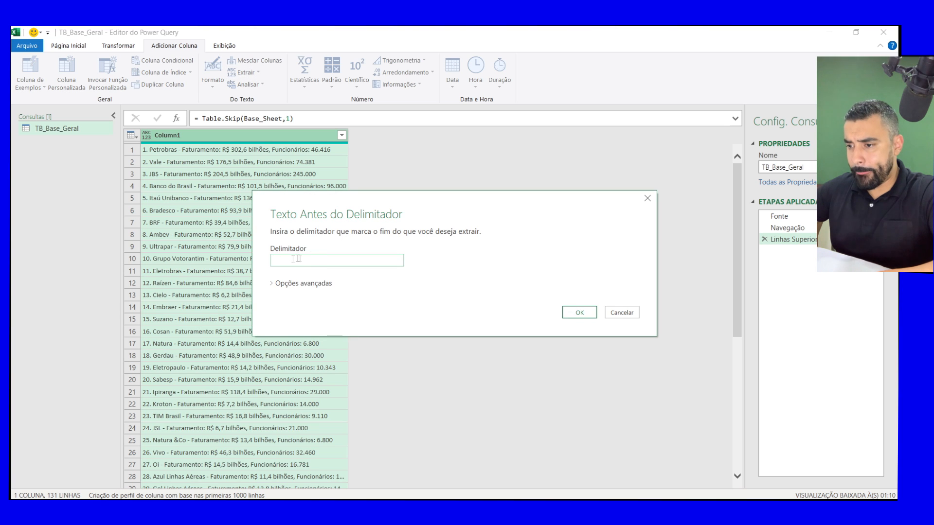
drag(396, 205, 515, 164)
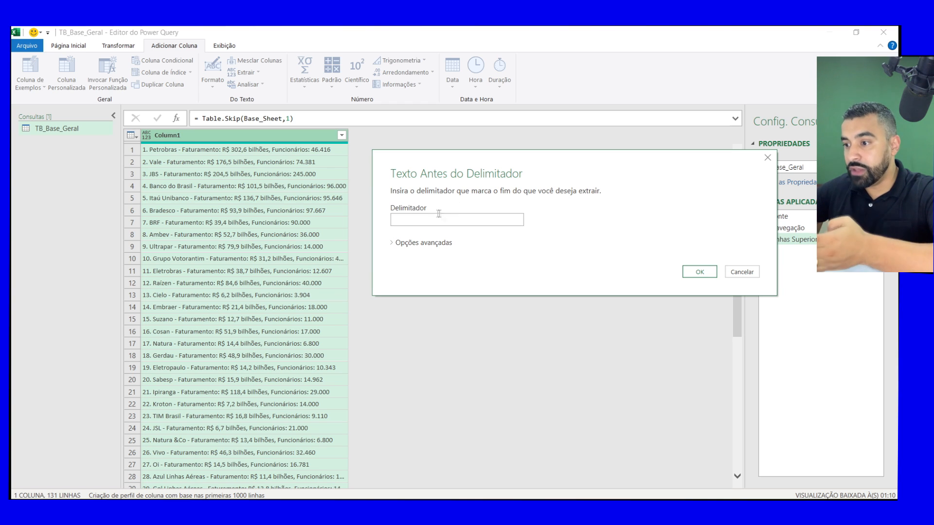
click(403, 218)
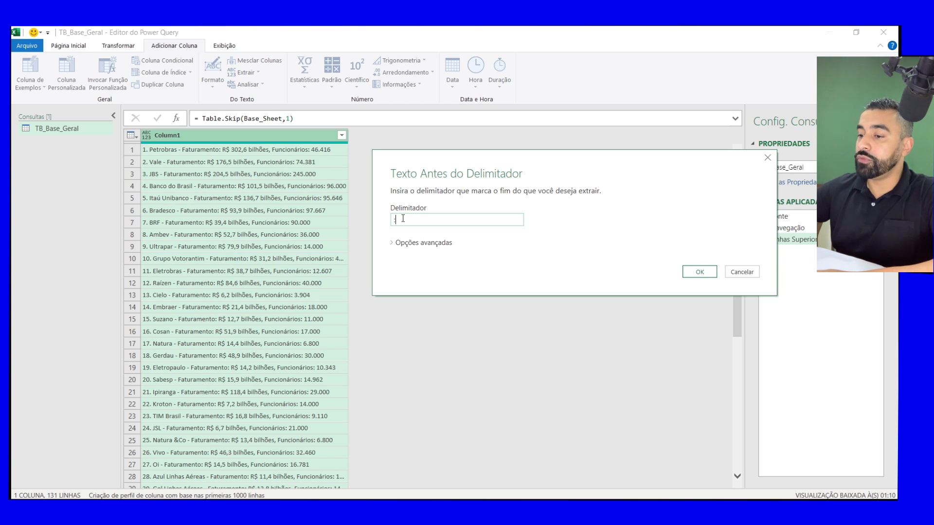
click(393, 243)
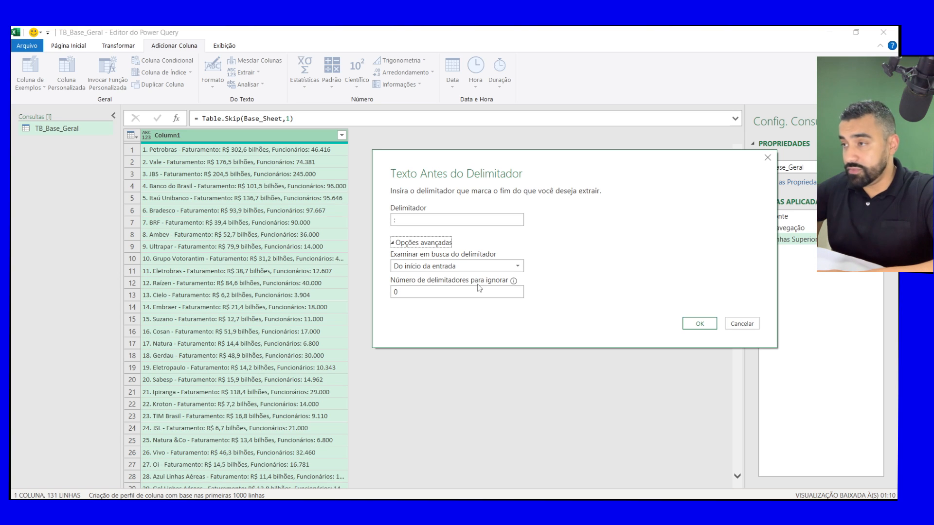
click(696, 323)
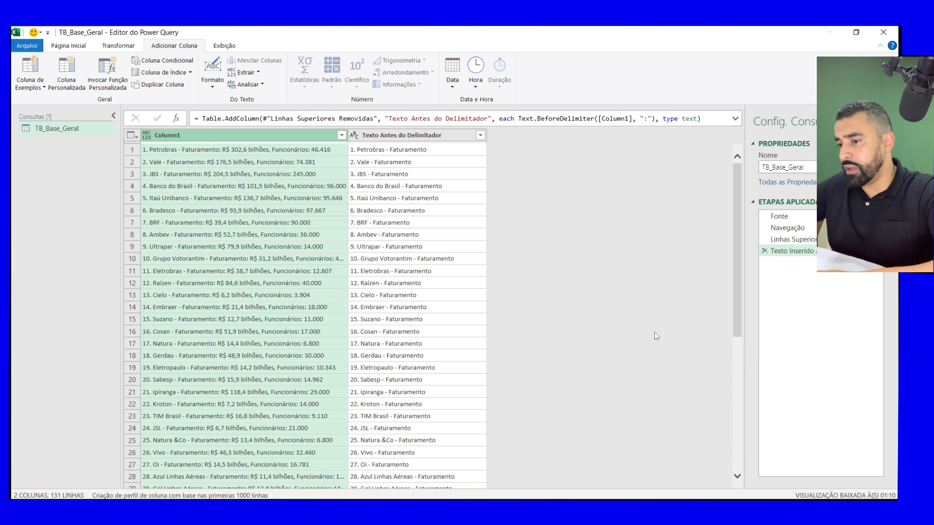
Examine the extracted text column against Column1 and review the text extraction options available for Column1.
click(394, 136)
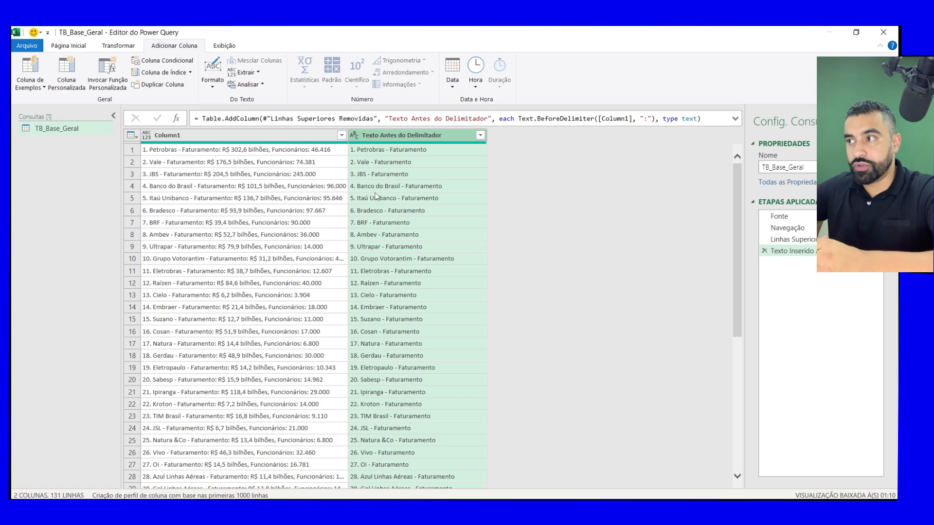
click(411, 174)
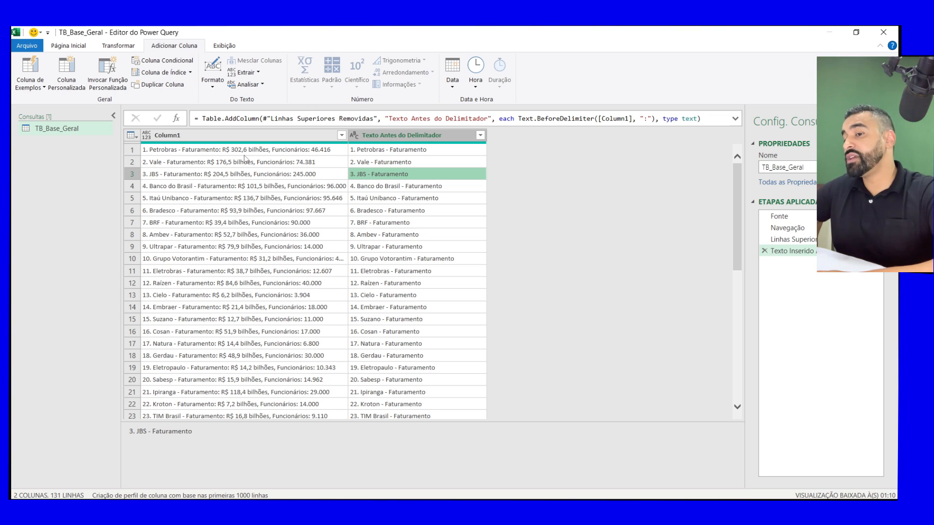
click(396, 137)
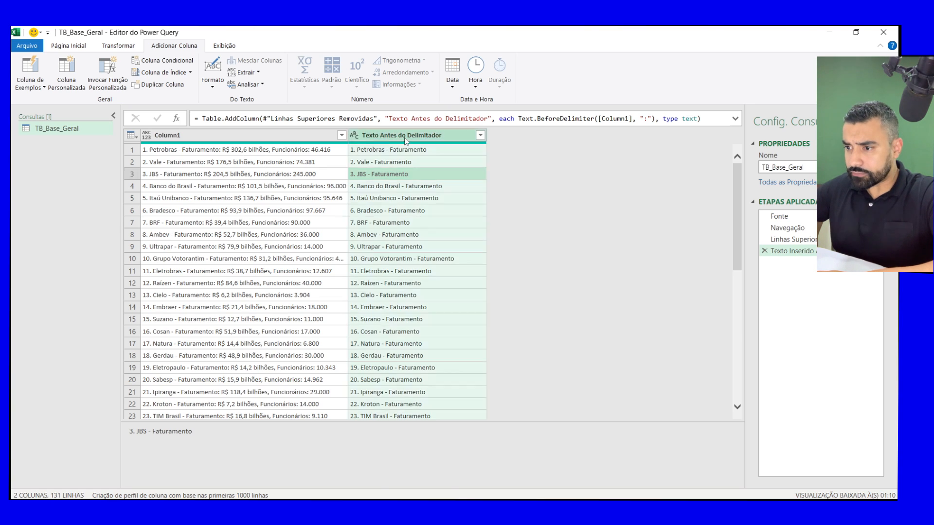
click(273, 140)
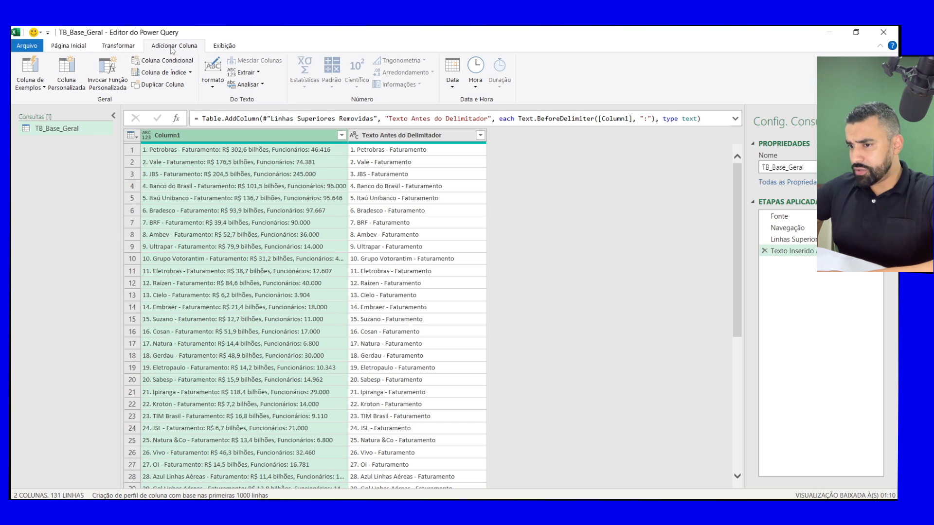
click(258, 73)
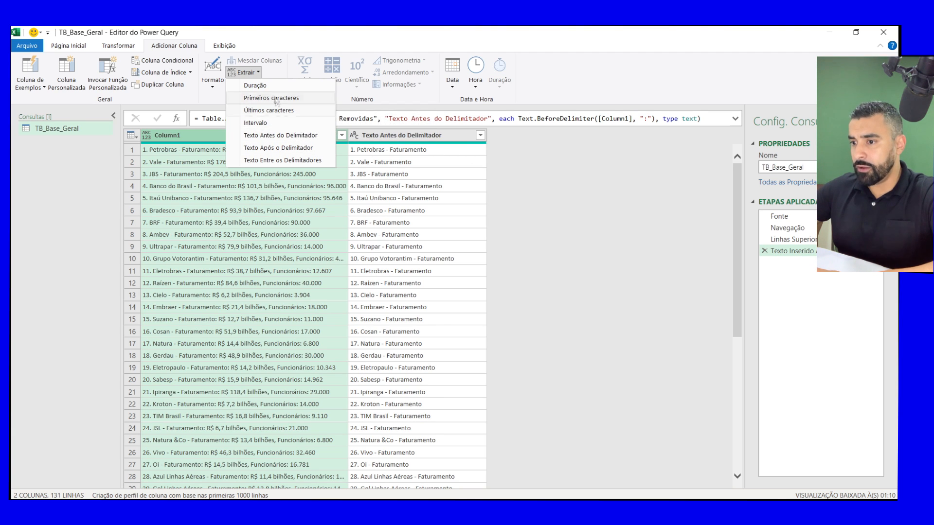
click(260, 73)
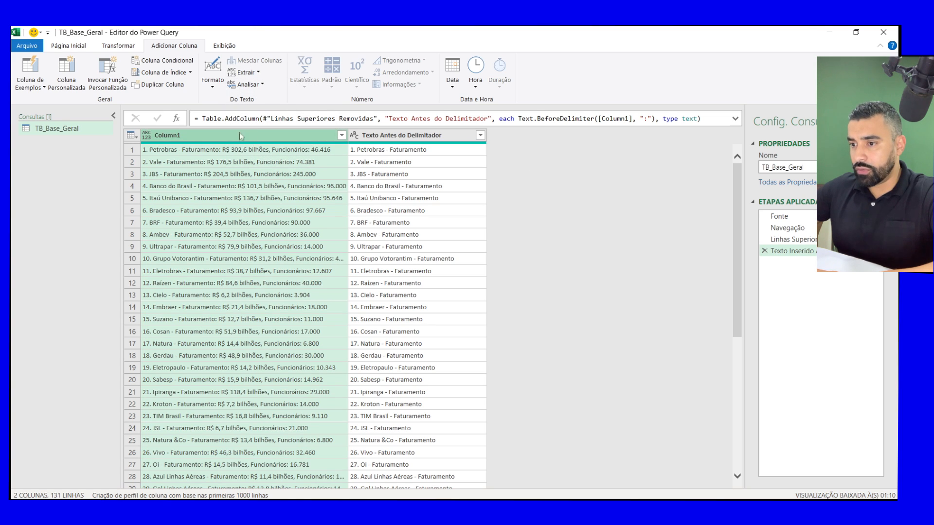
Try adding a column extracting the text after the delimiter ":" from Column1, scanning from the start and skipping 0 delimiters.
click(258, 72)
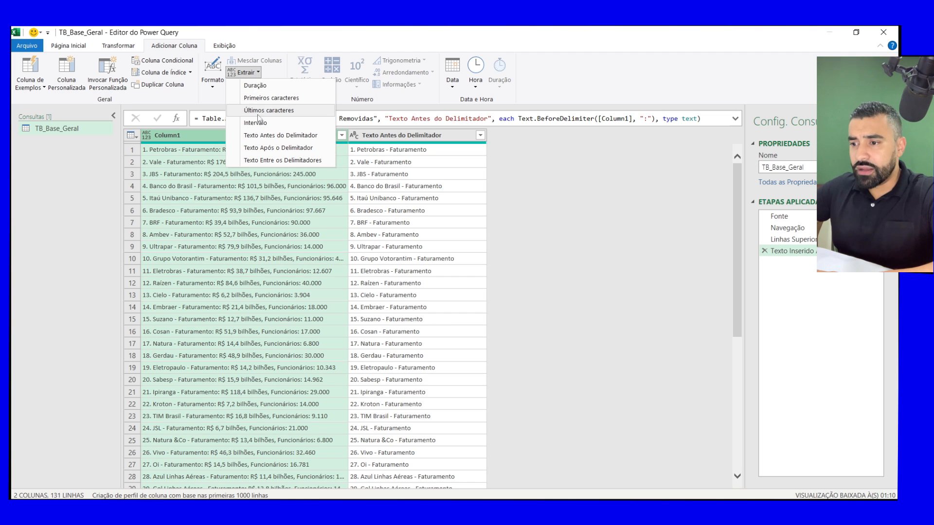
click(290, 152)
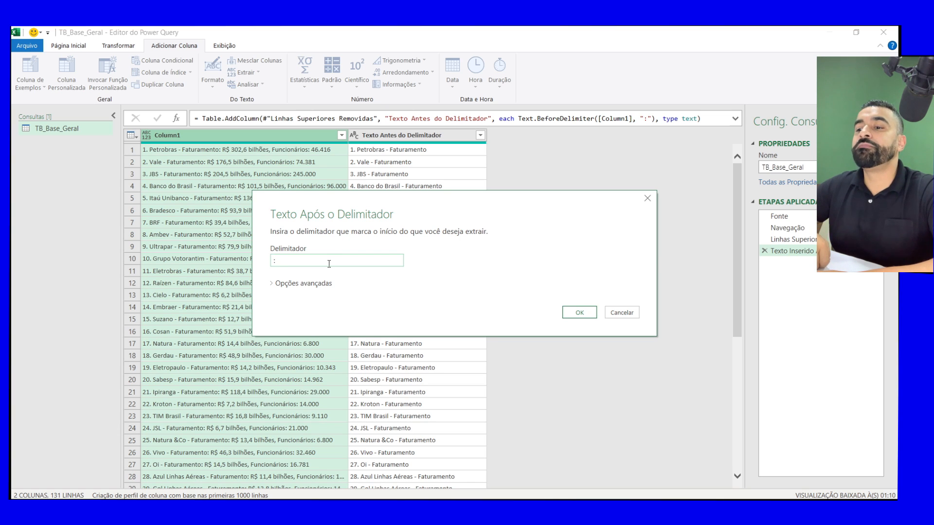
click(272, 284)
drag(411, 214, 524, 161)
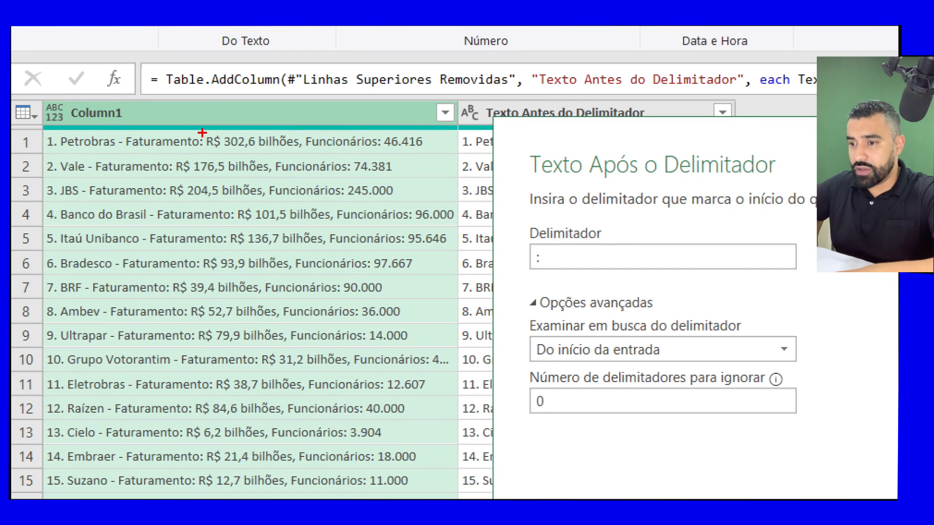
drag(206, 88, 203, 85)
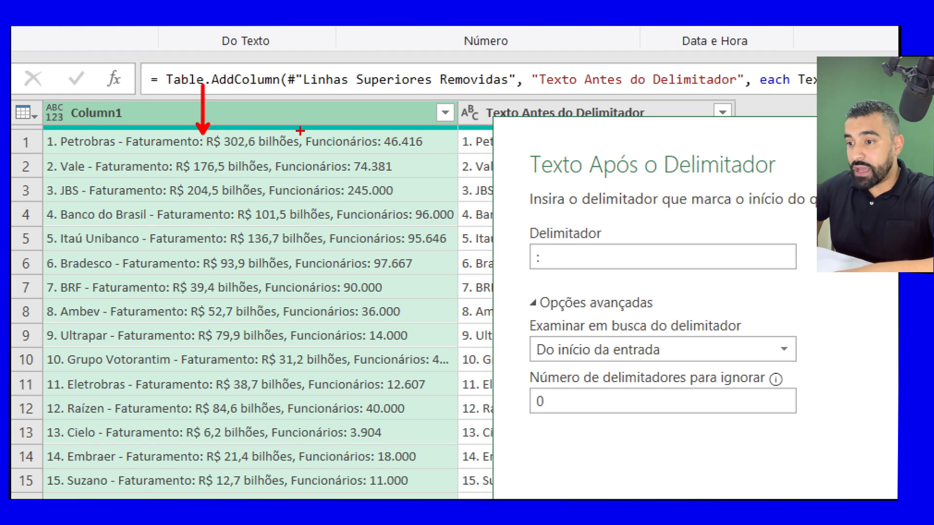
drag(300, 131, 301, 87)
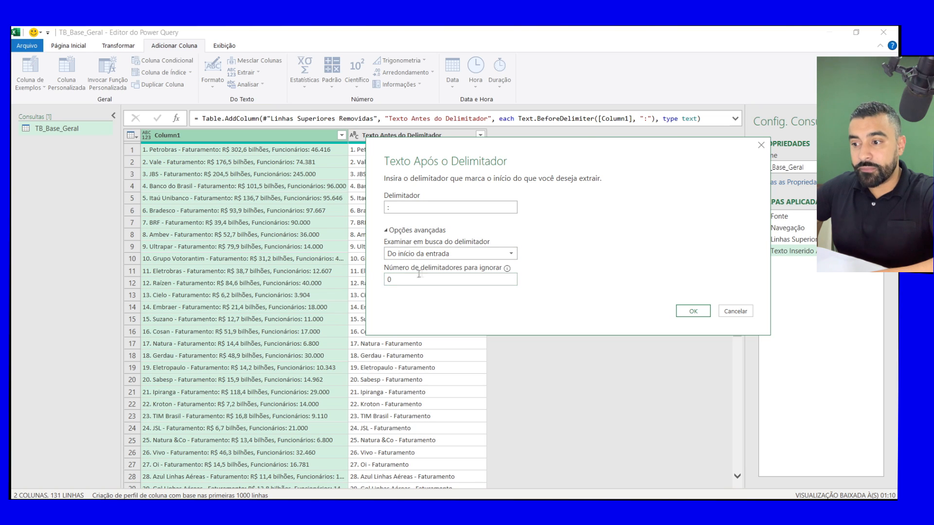
click(397, 279)
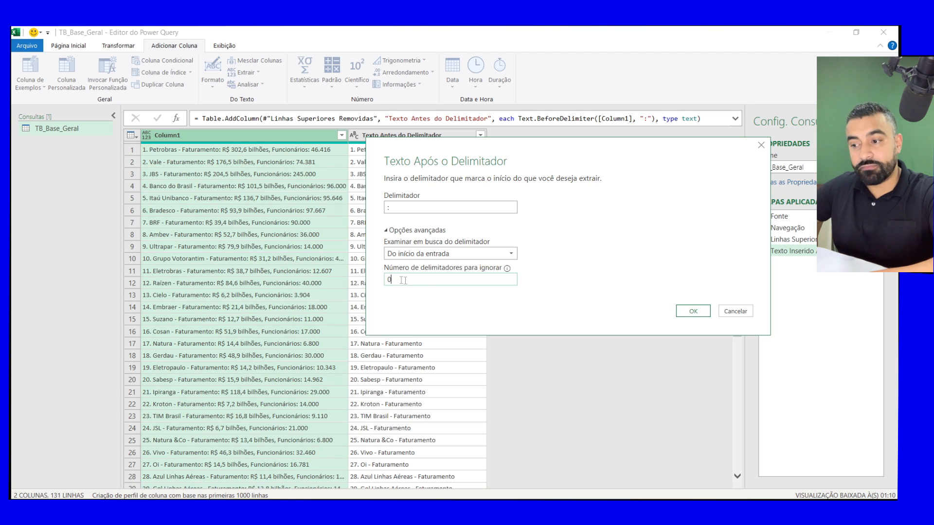
click(694, 314)
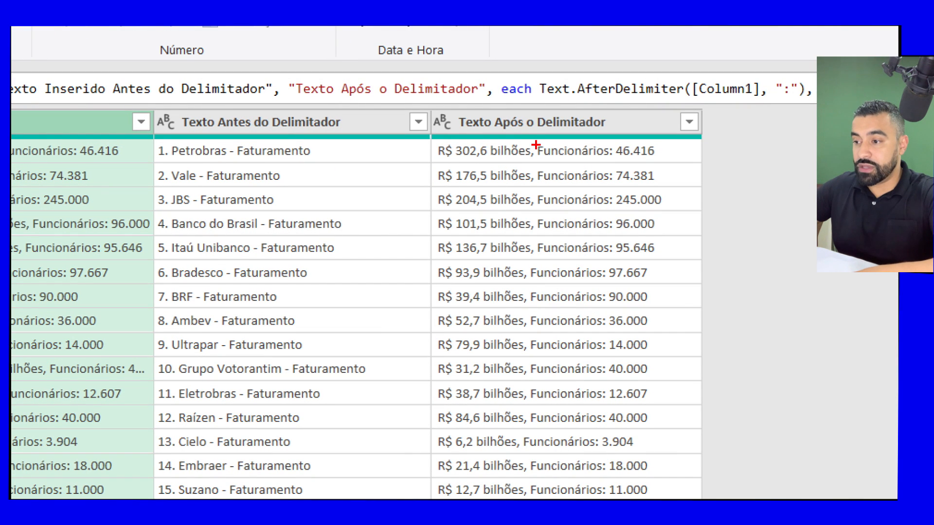
Delete the applied step that inserted the text after the delimiter.
mouse_move(536, 139)
mouse_down()
mouse_move(537, 161)
mouse_move(667, 161)
mouse_up()
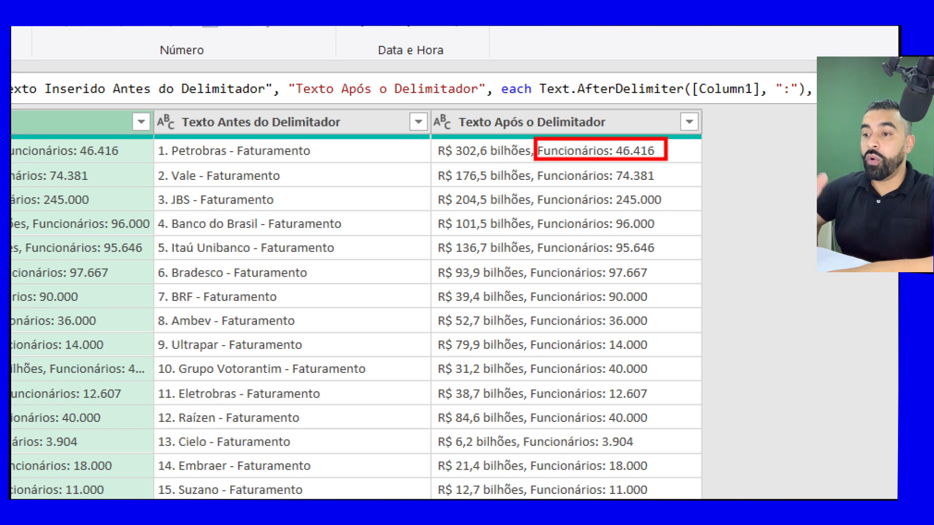
key(Escape)
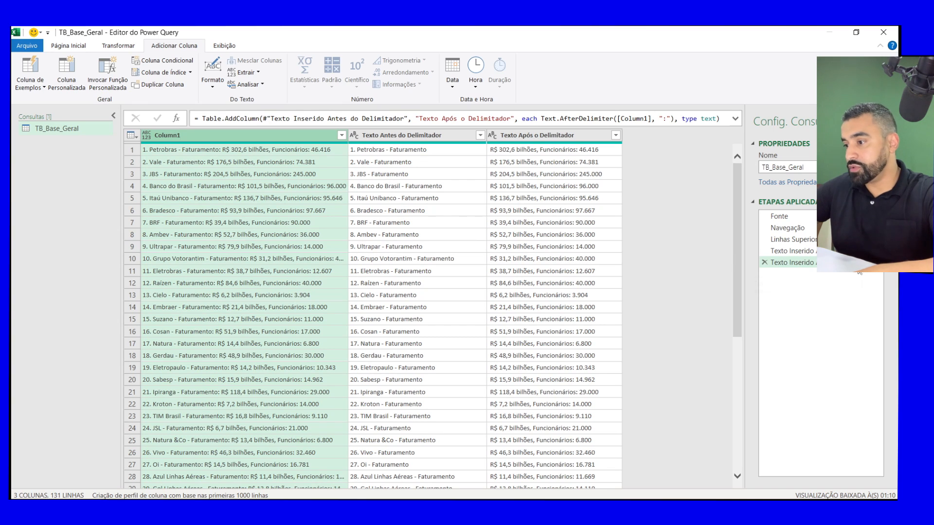
click(765, 262)
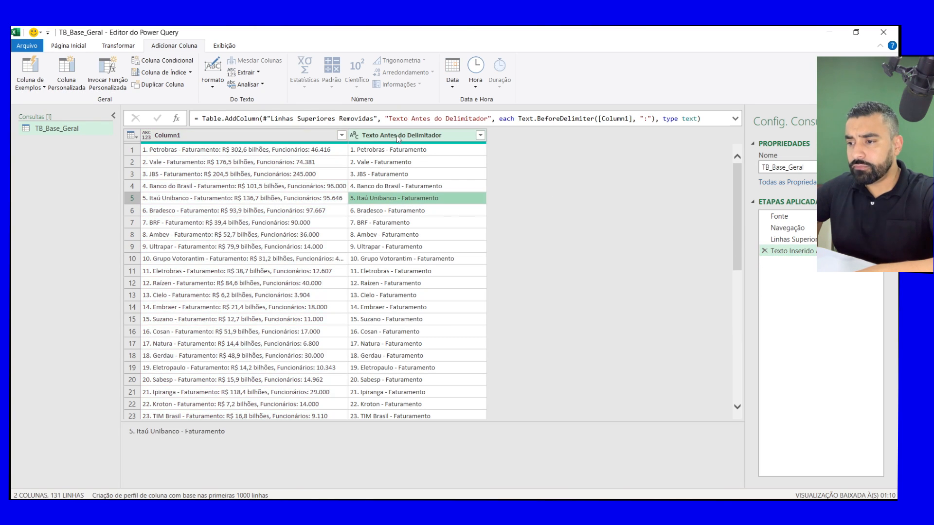
Start extracting the text between delimiters from Column1 into a new column, with start delimiter ":" and end delimiter ",".
click(258, 73)
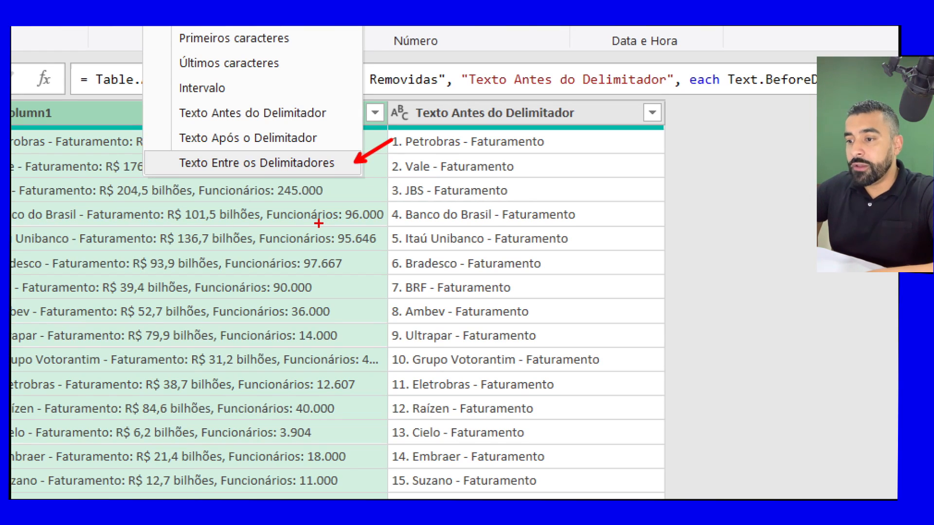
key(Escape)
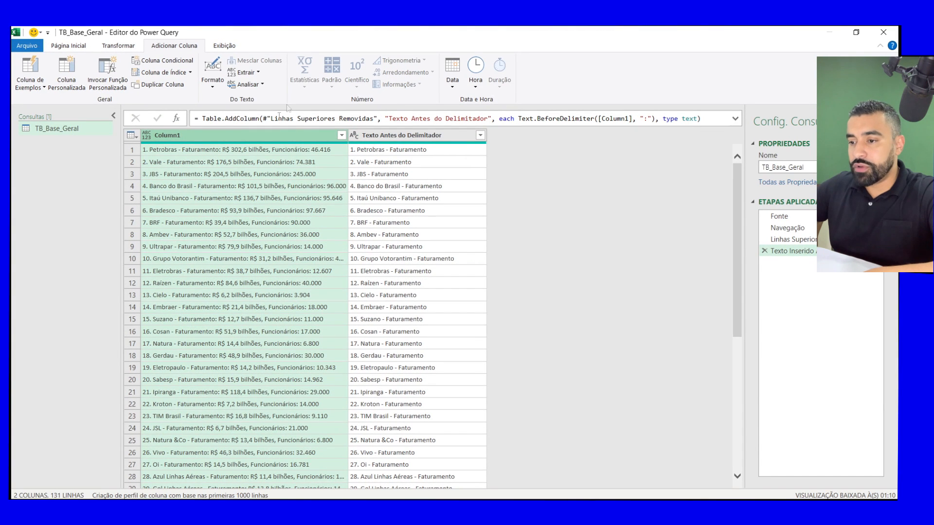
click(255, 73)
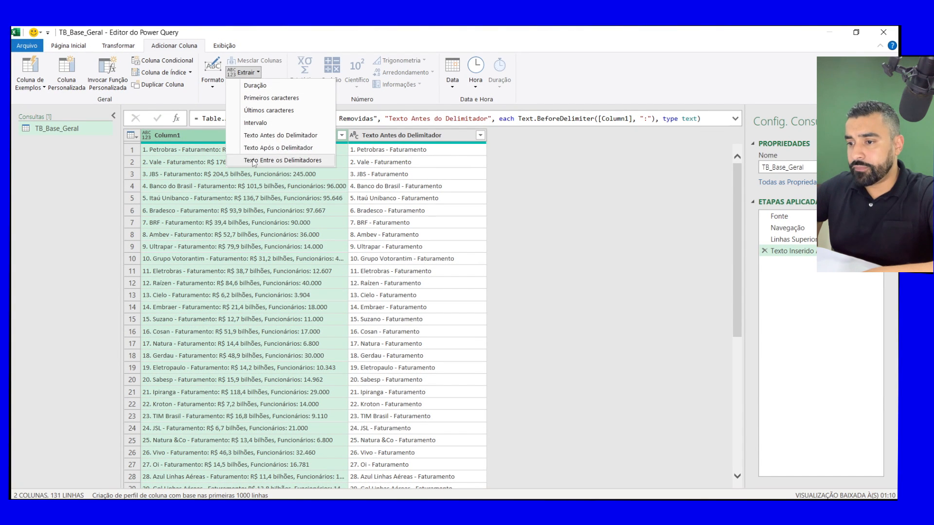
click(320, 161)
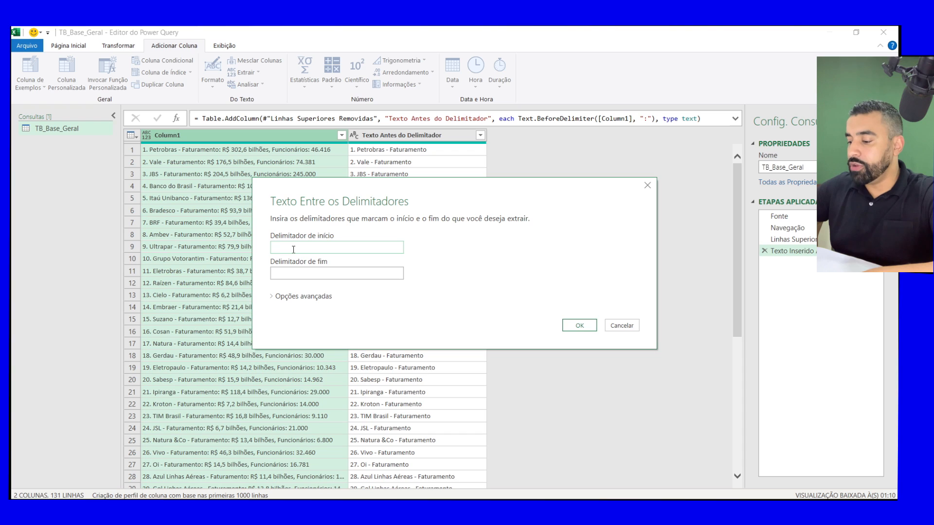
click(302, 274)
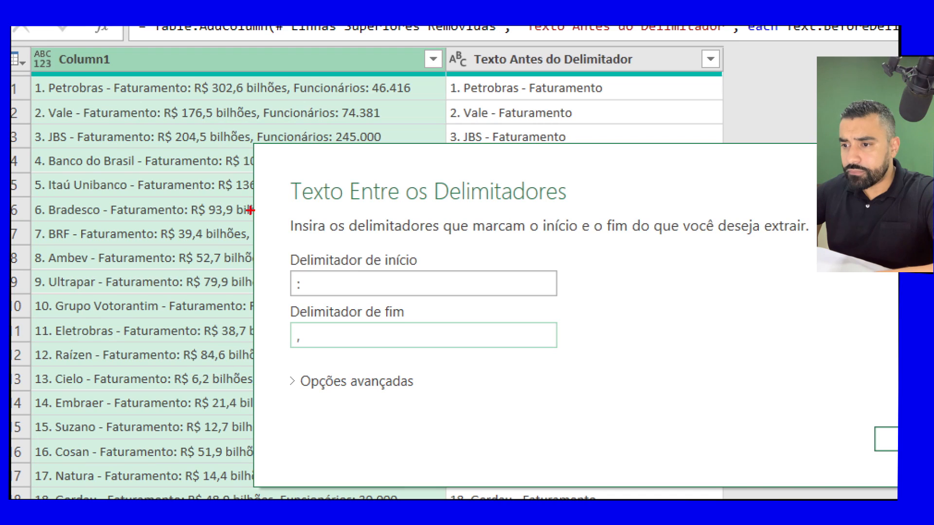
drag(235, 84, 240, 49)
drag(291, 78, 306, 52)
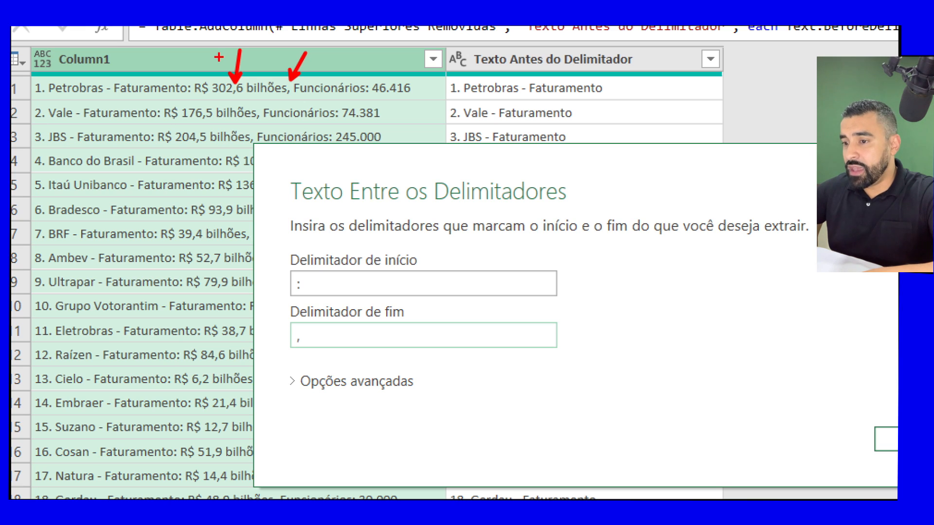
drag(226, 66, 197, 43)
drag(248, 63, 276, 41)
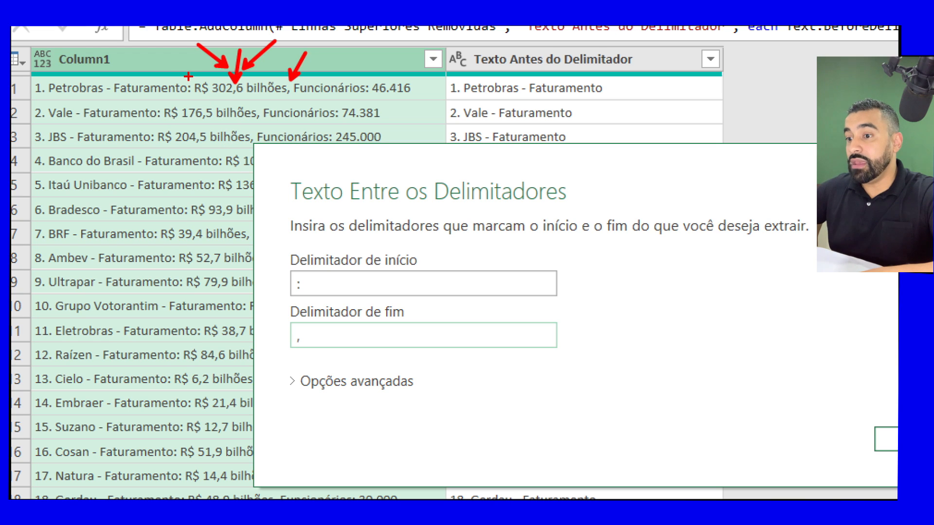
mouse_move(189, 75)
mouse_down()
mouse_move(201, 124)
mouse_move(272, 126)
mouse_move(290, 103)
mouse_up()
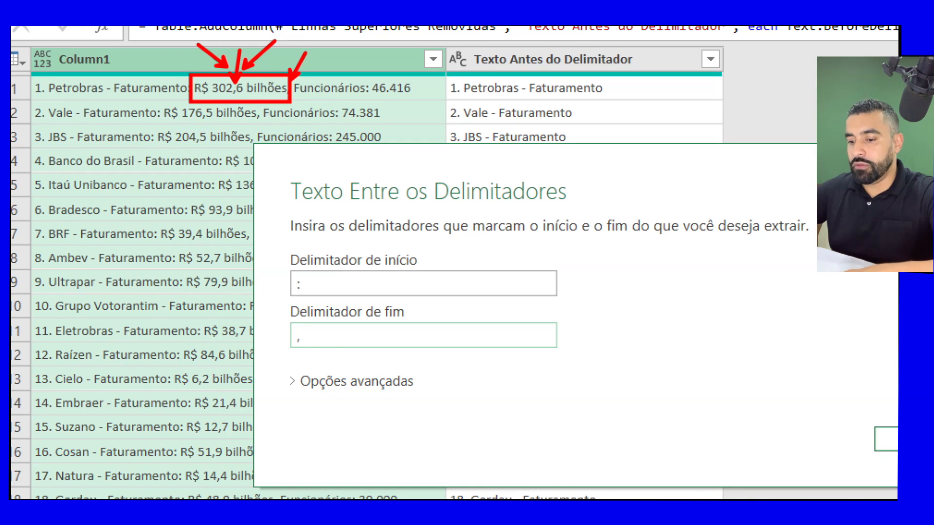
key(Escape)
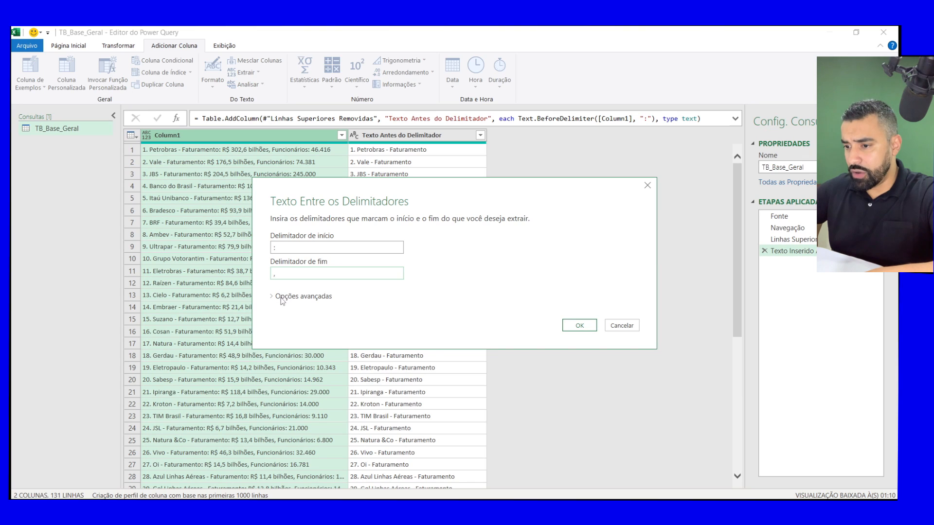
Extract with 0 start delimiters skipped from the start of the input and 1 end delimiter skipped towards the end of the input.
click(282, 298)
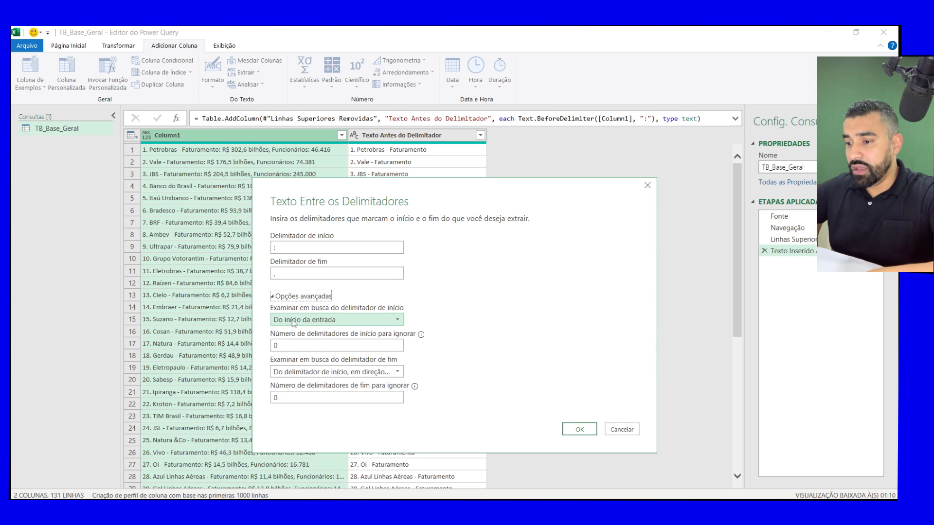
click(288, 344)
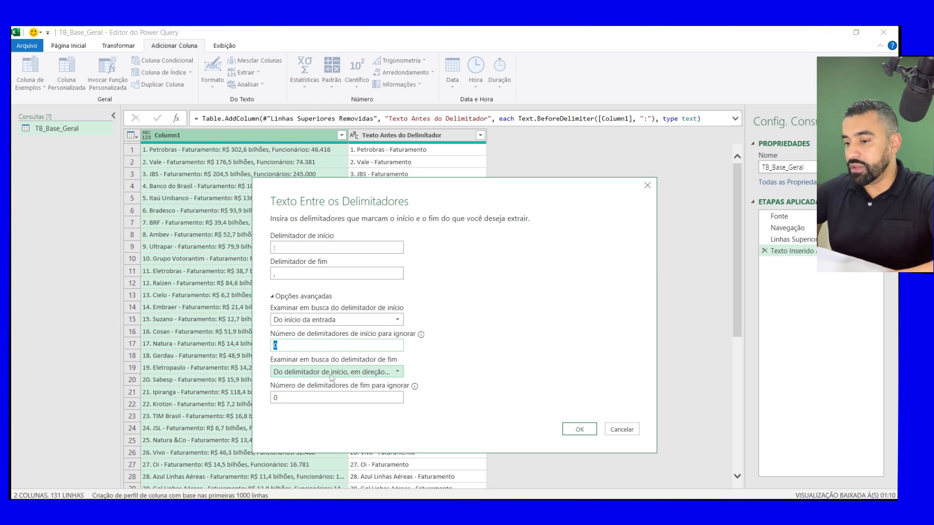
click(379, 374)
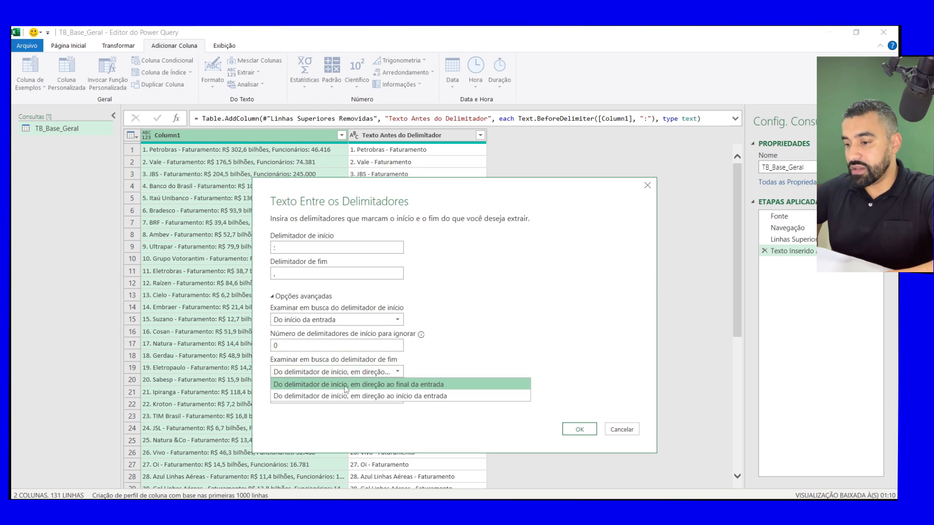
click(433, 384)
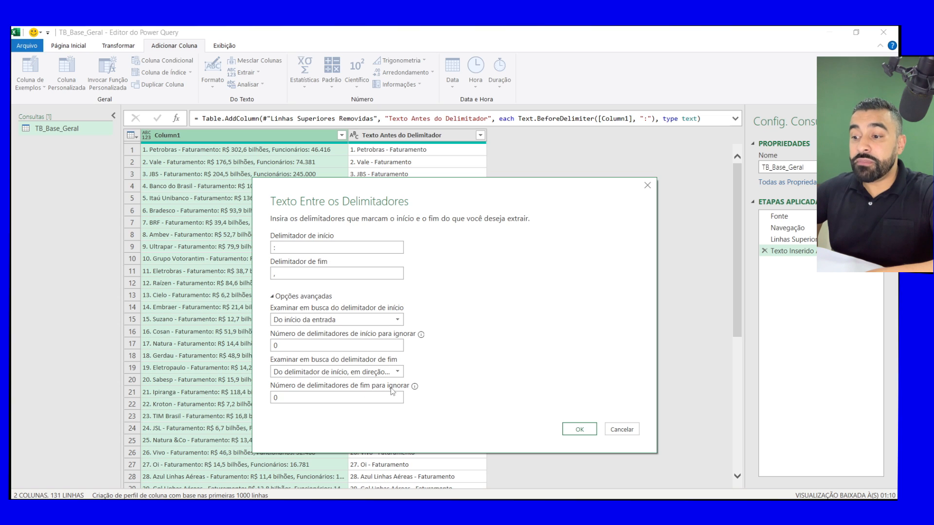
drag(314, 399, 260, 400)
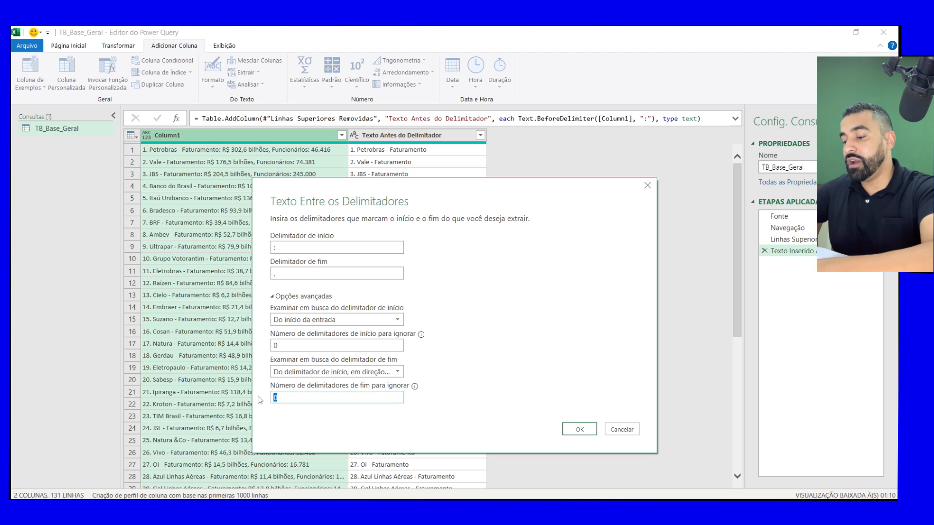
text(1)
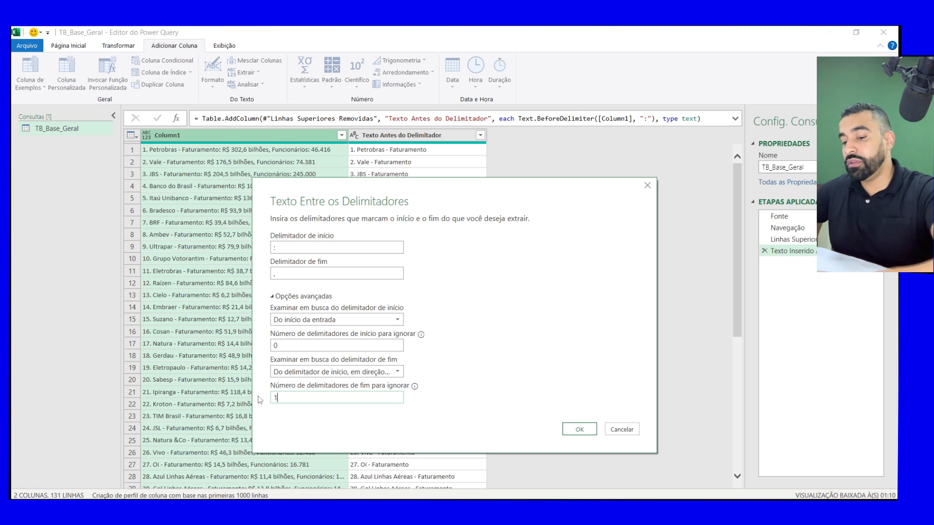
click(580, 430)
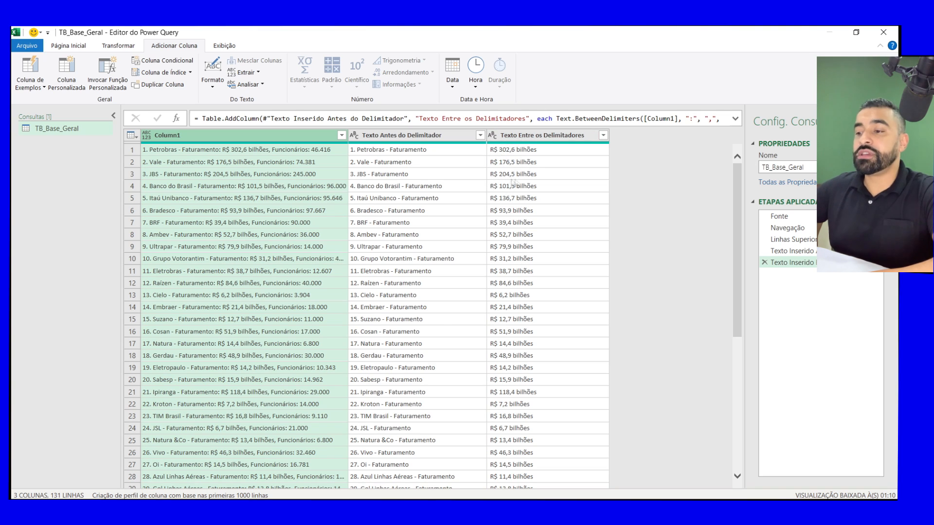
Examine the Texto Entre os Delimitadores column, previewing individual cells to check their values for a leading space.
click(377, 140)
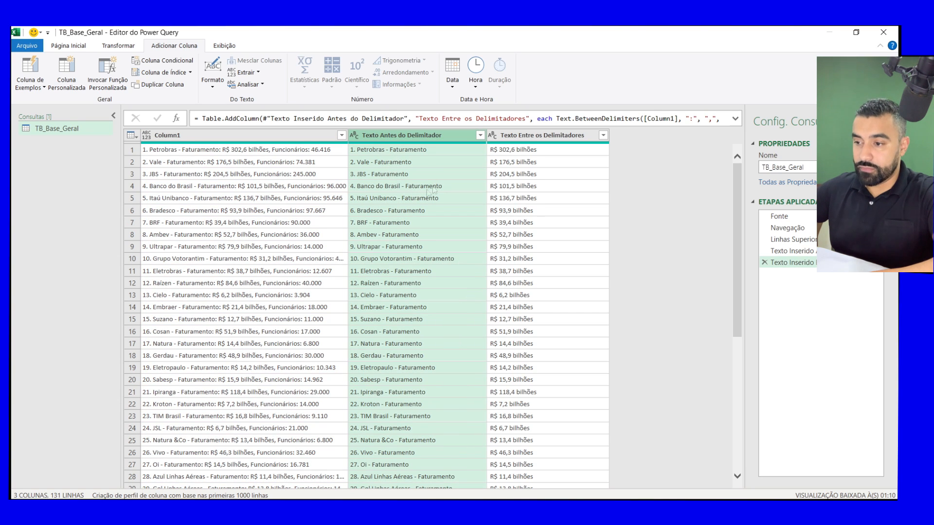
click(567, 136)
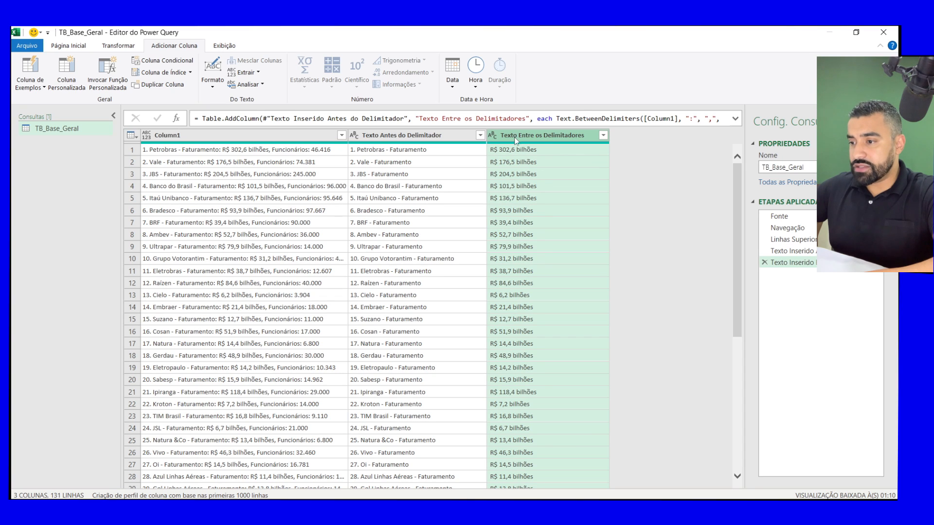
click(531, 177)
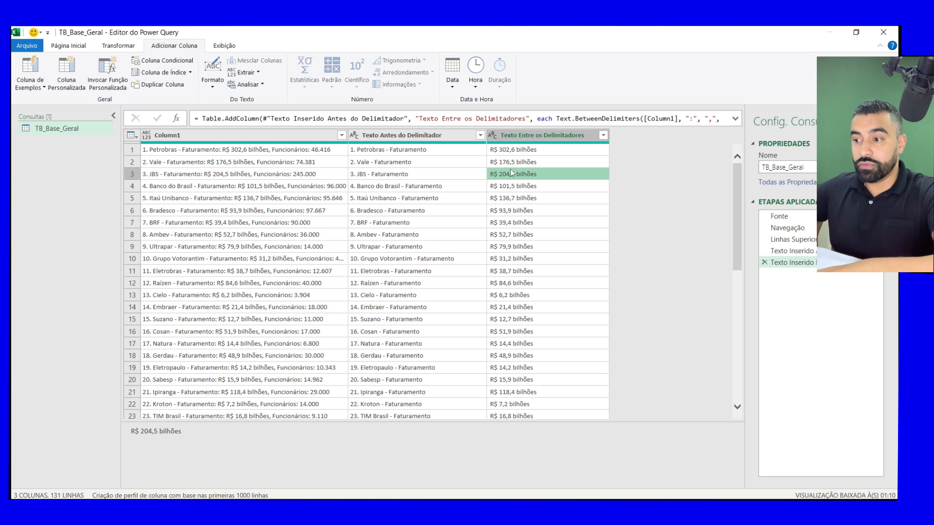
click(528, 152)
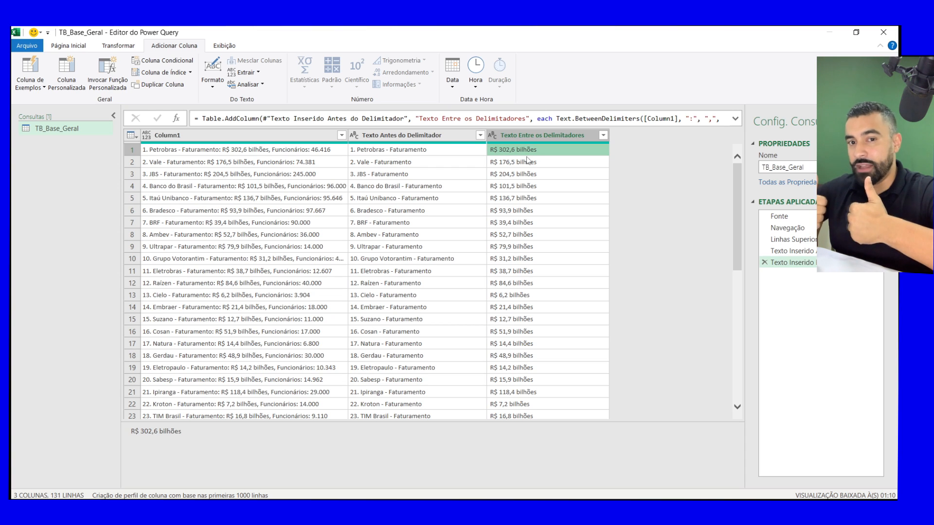
click(574, 174)
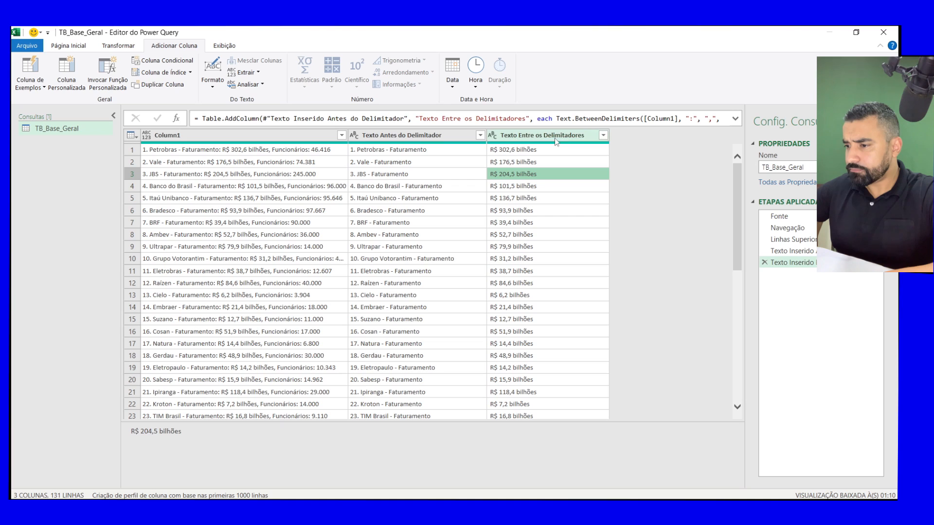
click(519, 152)
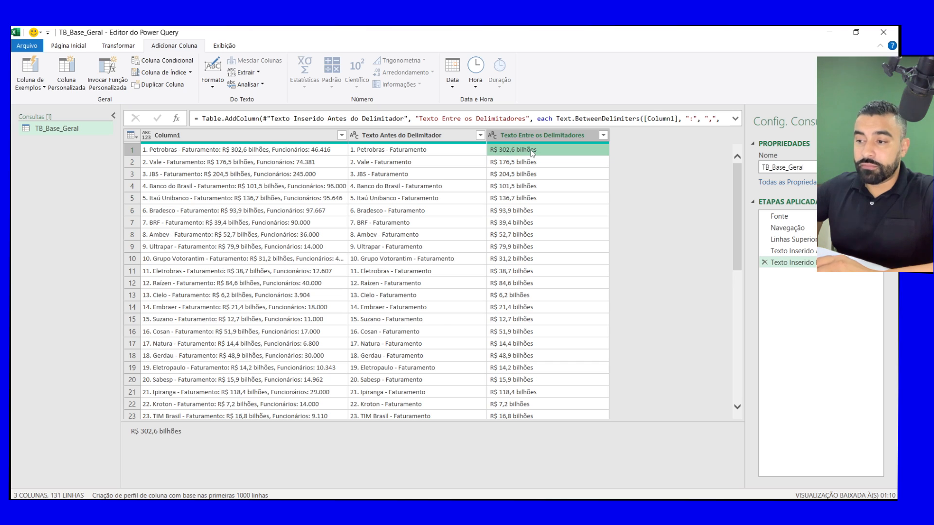
click(132, 431)
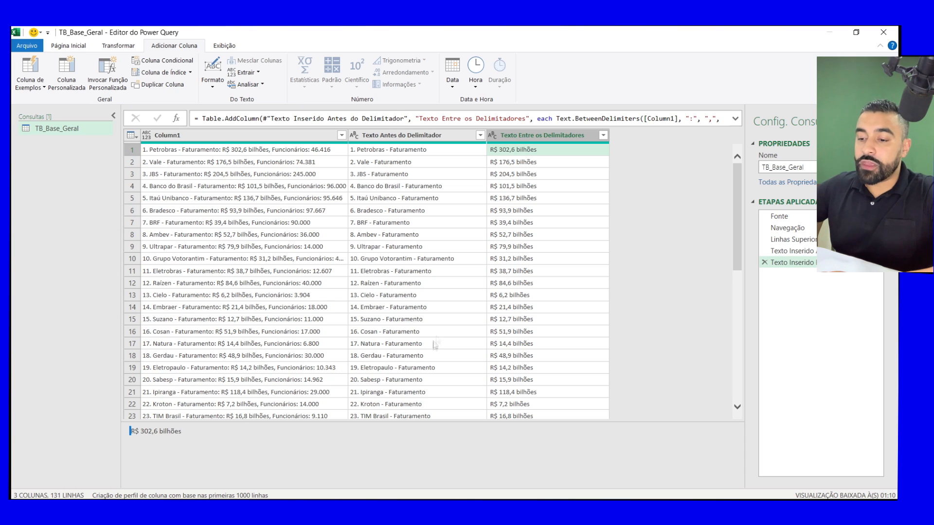
click(562, 226)
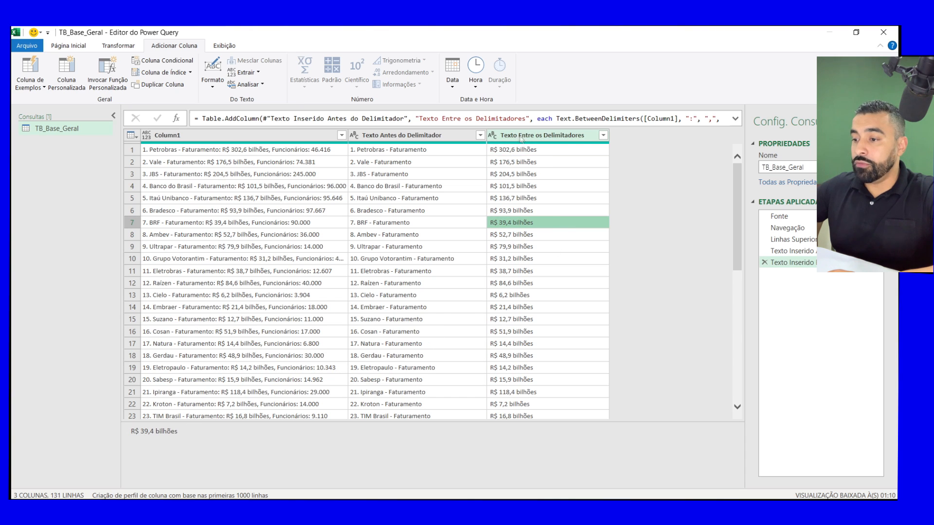
click(523, 136)
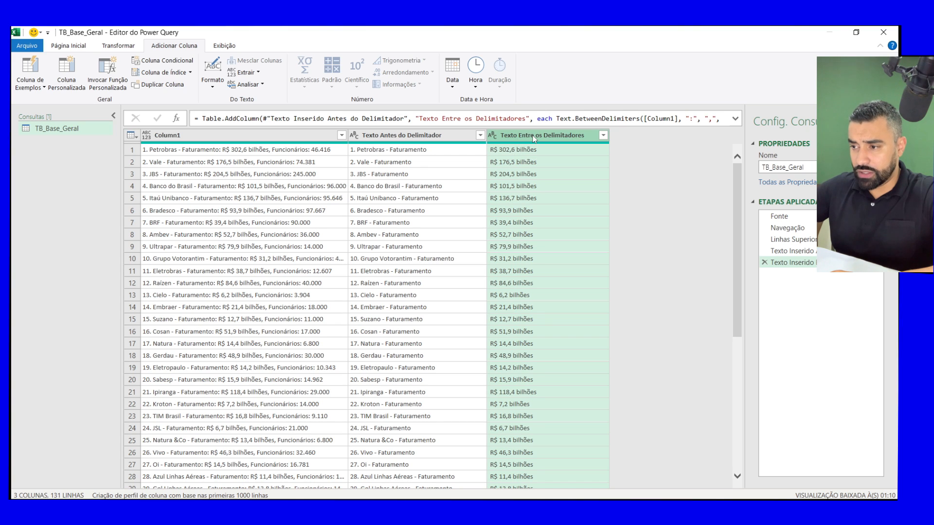
Trim the leading and trailing spaces from the Texto Entre os Delimitadores column.
right_click(534, 139)
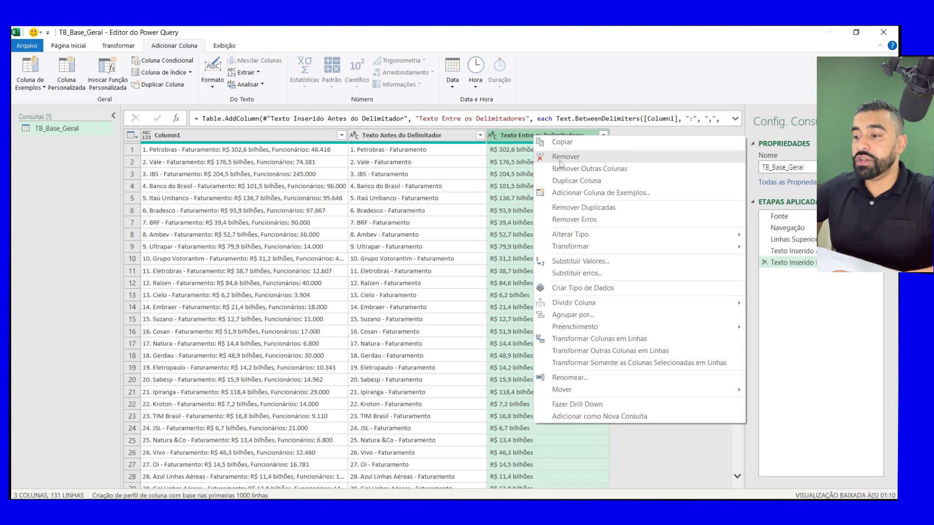
mouse_move(587, 250)
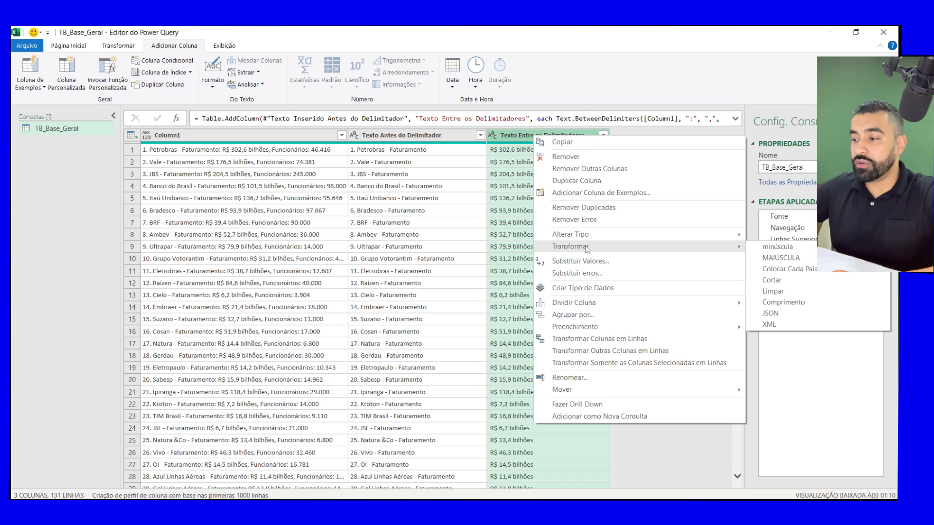
click(777, 284)
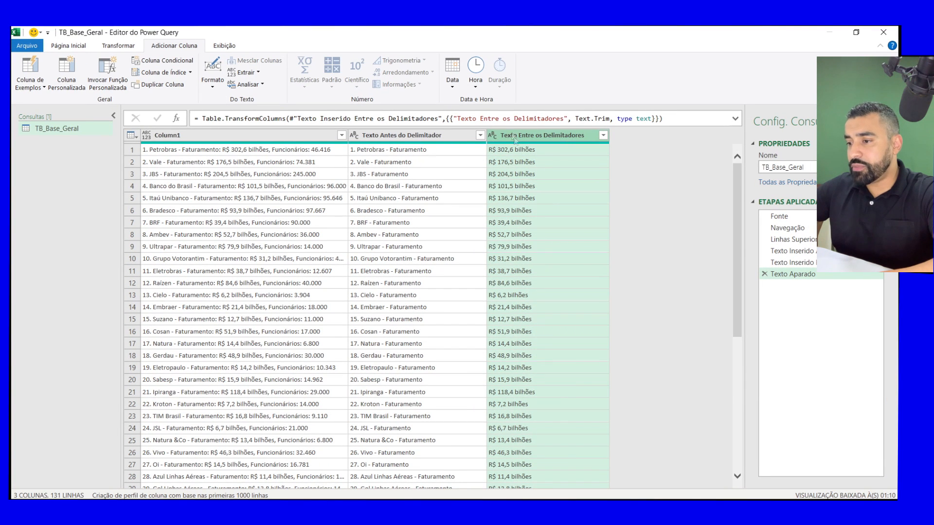
Extract the text between two space delimiters from the Texto Entre os Delimitadores column into a new column.
click(259, 139)
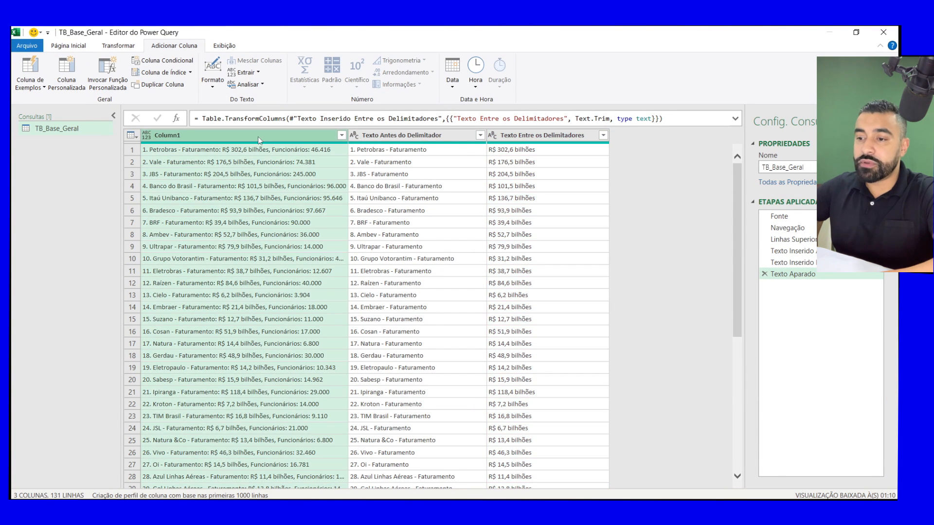
click(543, 134)
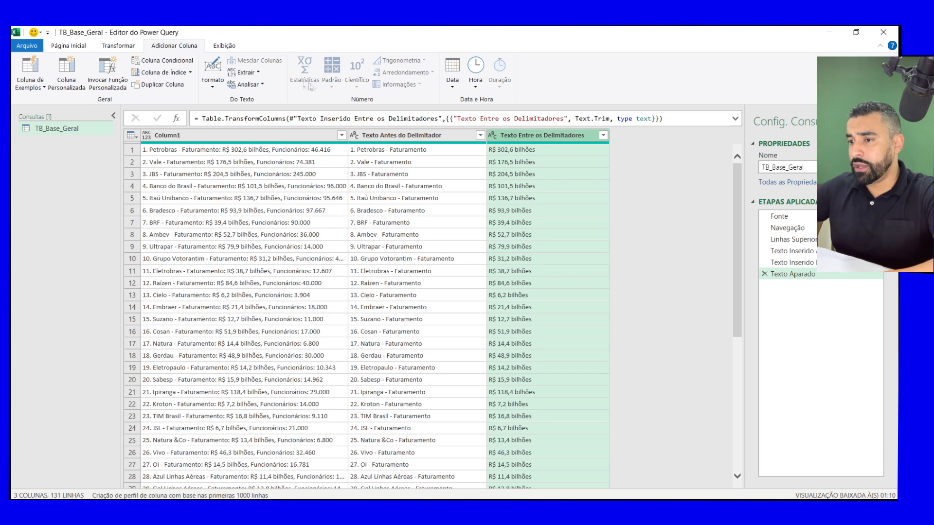
click(258, 73)
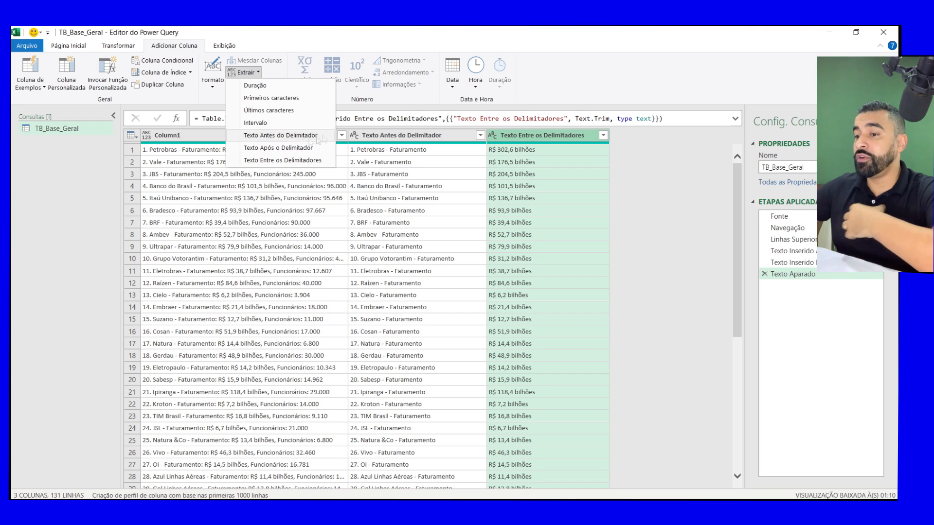
click(291, 161)
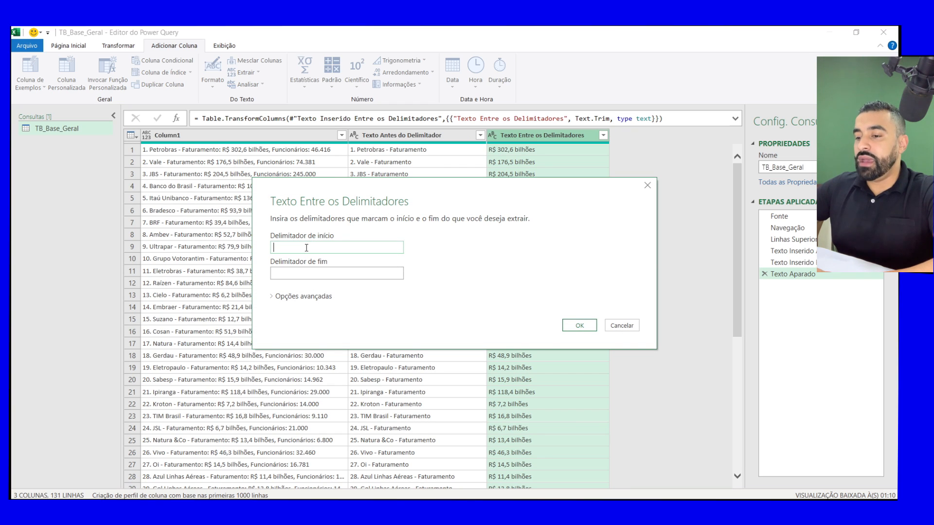
click(289, 272)
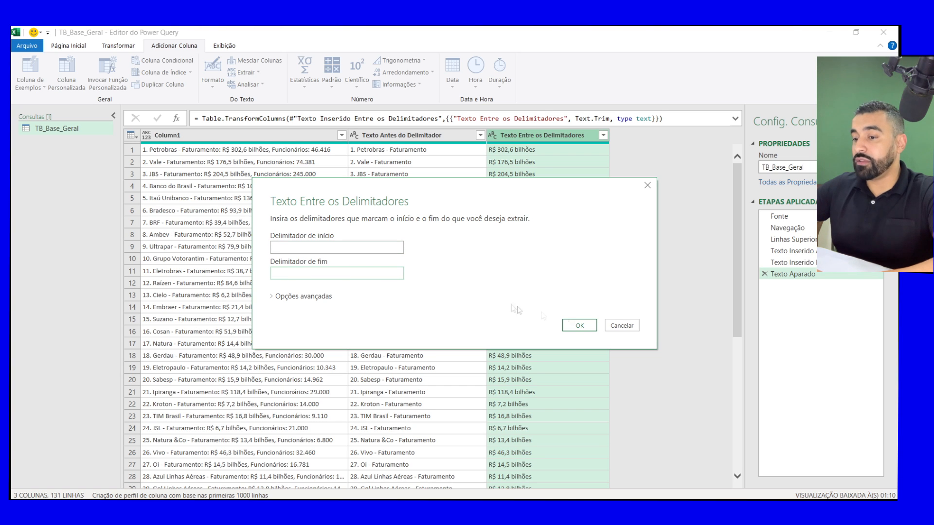
click(580, 327)
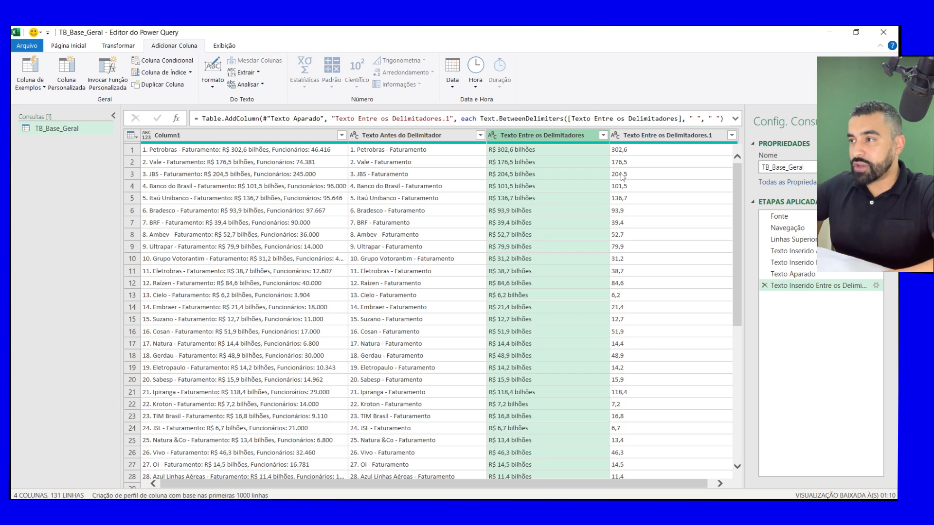
drag(384, 487, 530, 487)
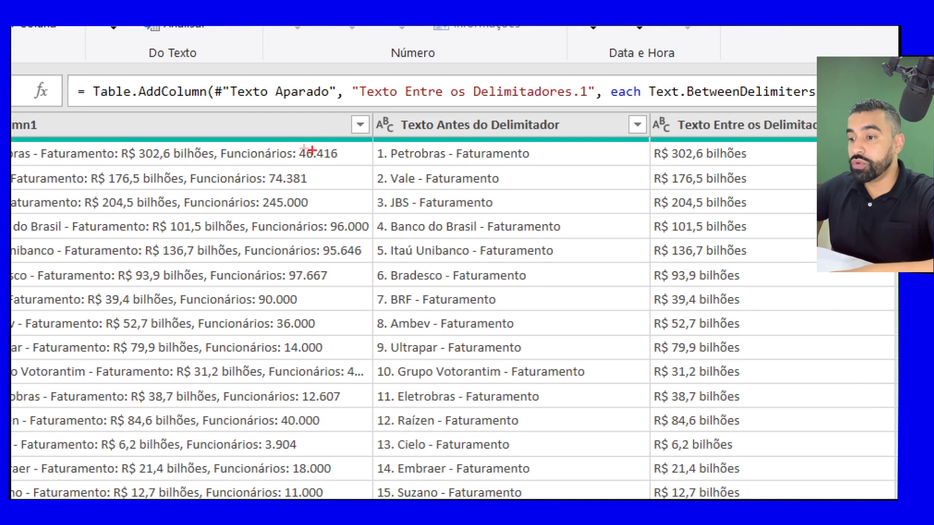
Start extracting the text after the delimiter ":" from Column1 into a new column.
mouse_move(295, 142)
mouse_down()
mouse_move(281, 126)
mouse_move(341, 172)
mouse_move(365, 162)
mouse_move(353, 166)
mouse_up()
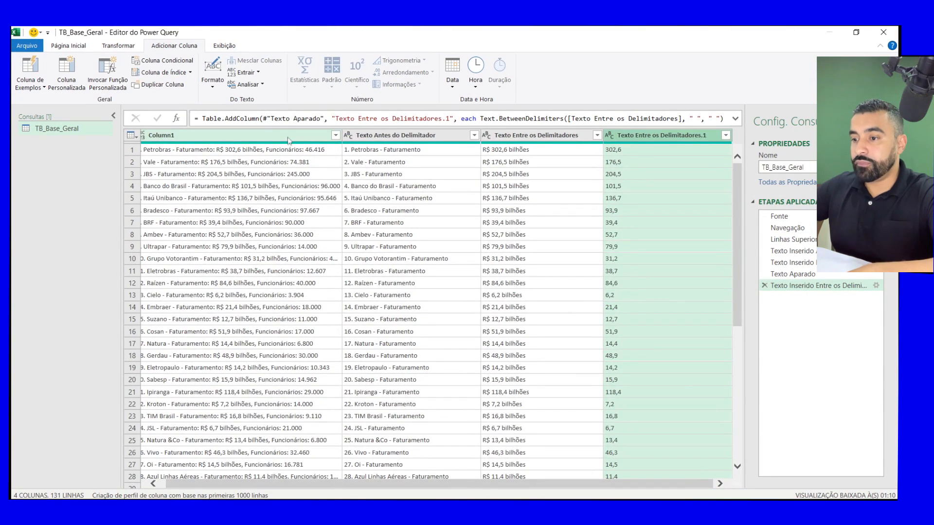
click(265, 134)
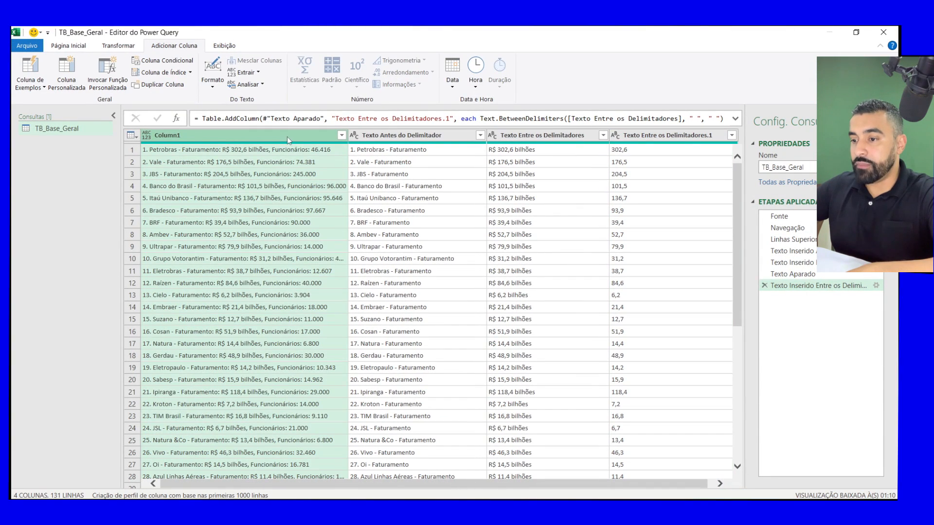
click(259, 73)
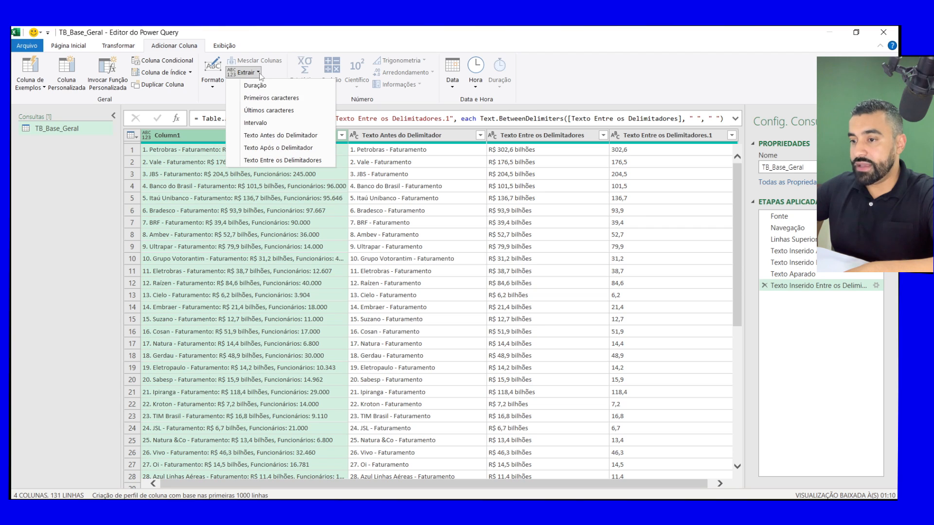
click(281, 148)
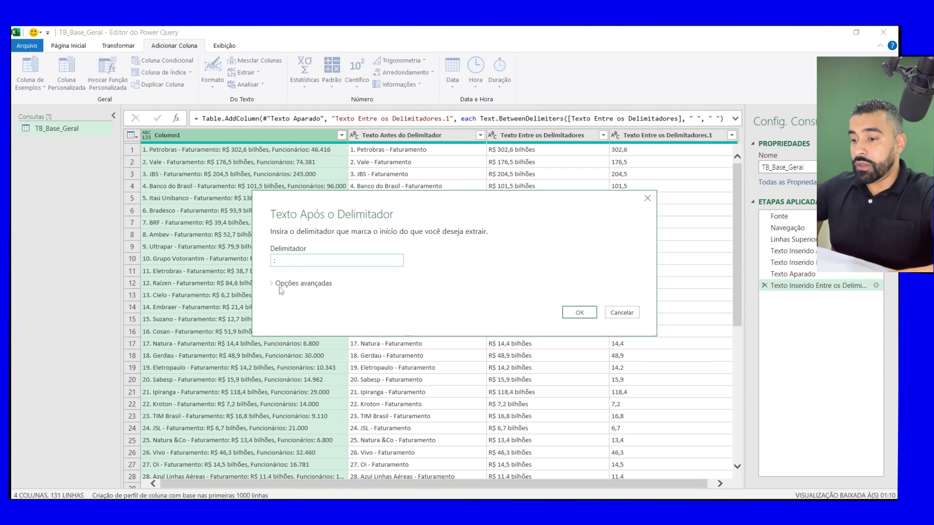
Extract with 1 delimiter skipped, scanning from the start of the input.
click(278, 284)
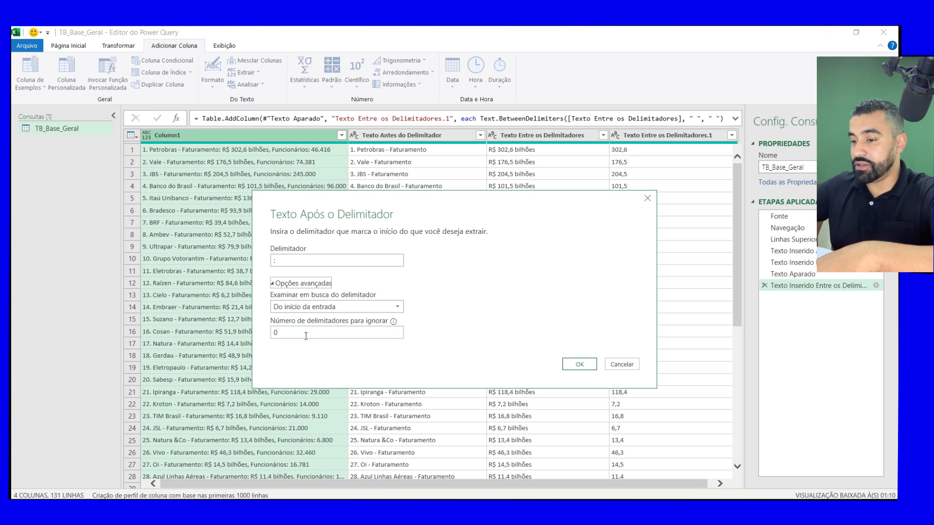
drag(293, 333, 258, 336)
text(1)
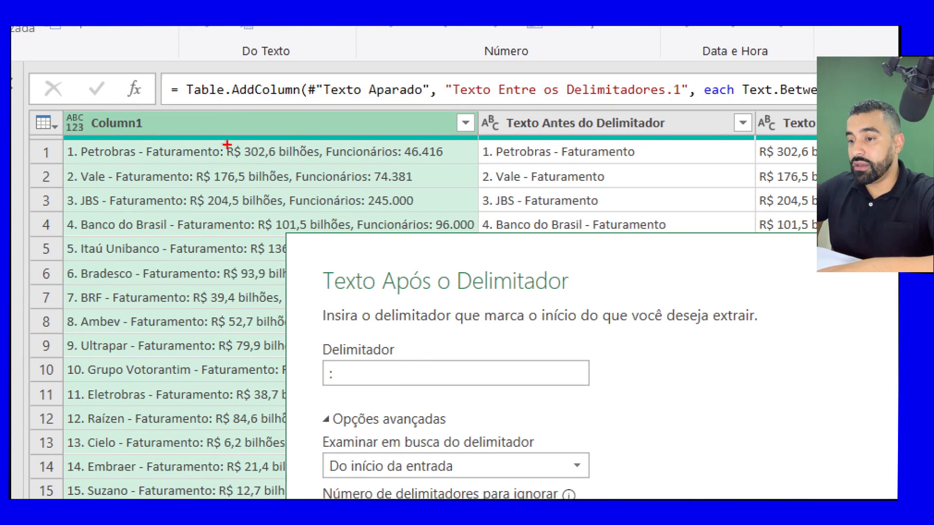
drag(221, 144, 227, 111)
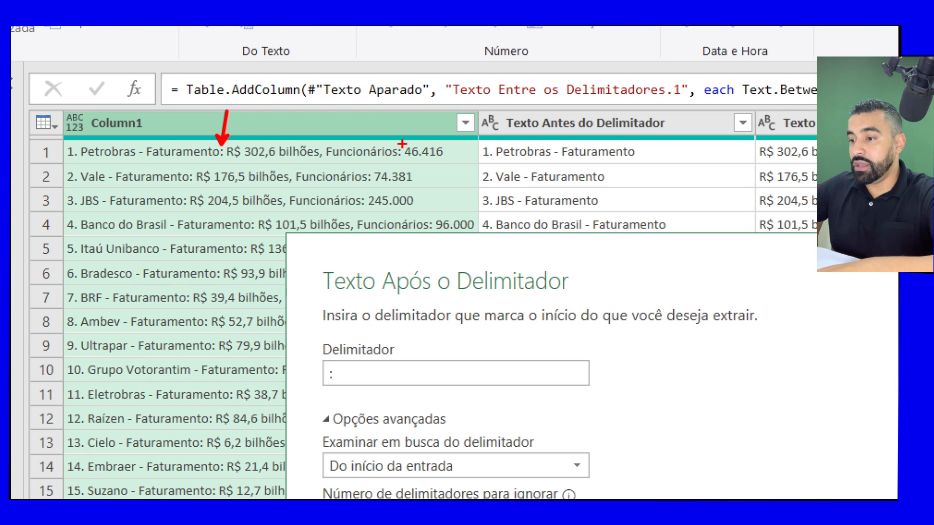
mouse_move(400, 143)
mouse_down()
mouse_move(401, 110)
mouse_move(425, 166)
mouse_move(464, 164)
mouse_up()
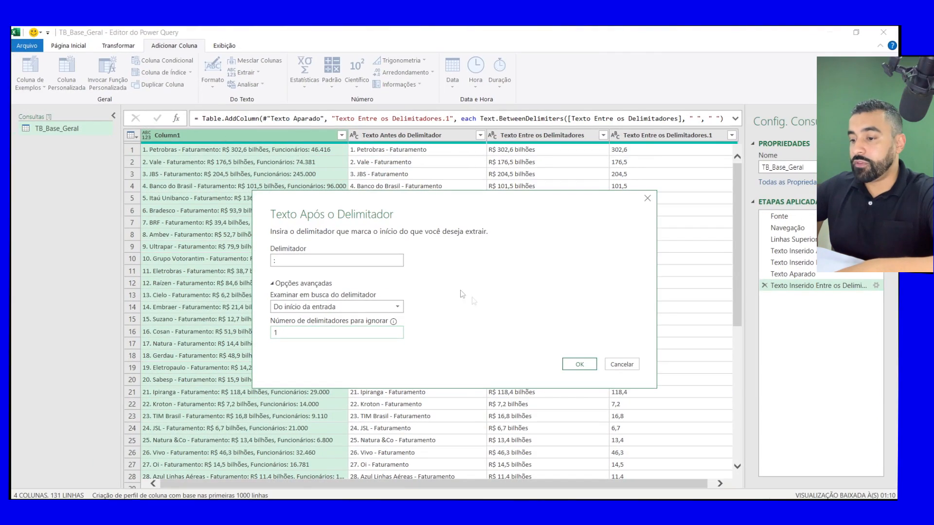
click(579, 364)
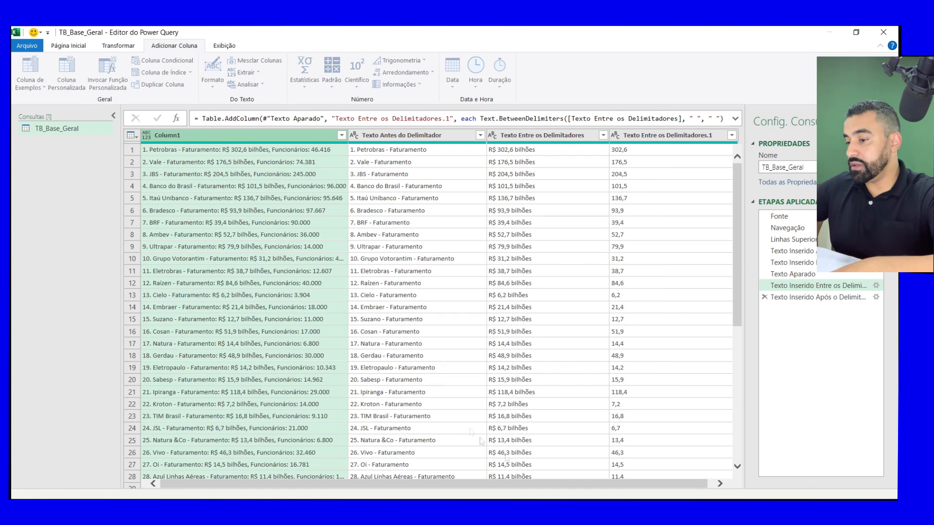
drag(493, 480, 669, 488)
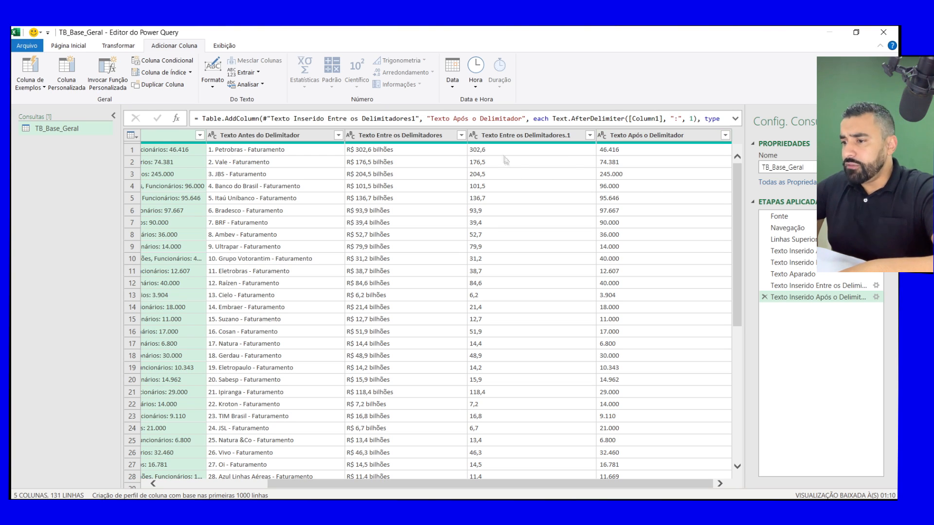
Check the Texto Após o Delimitador values for a leading space and trim that column.
click(493, 140)
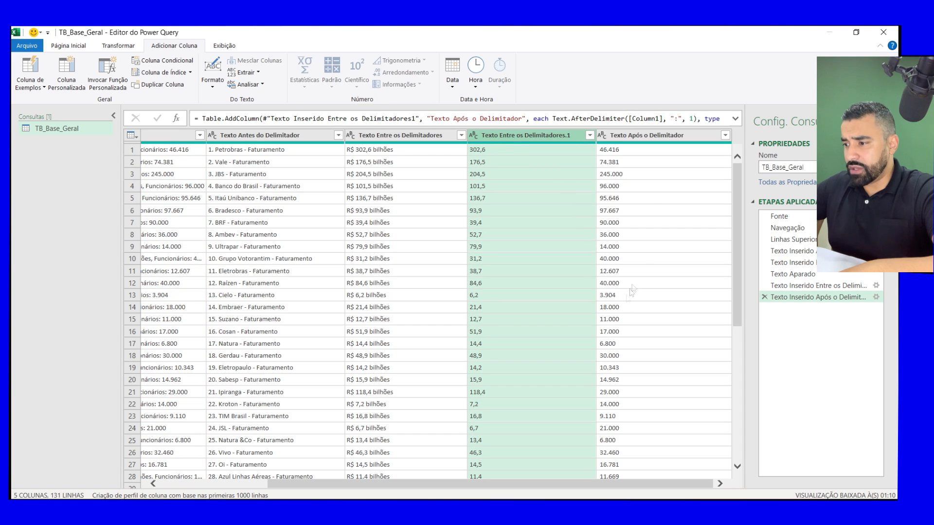
click(641, 221)
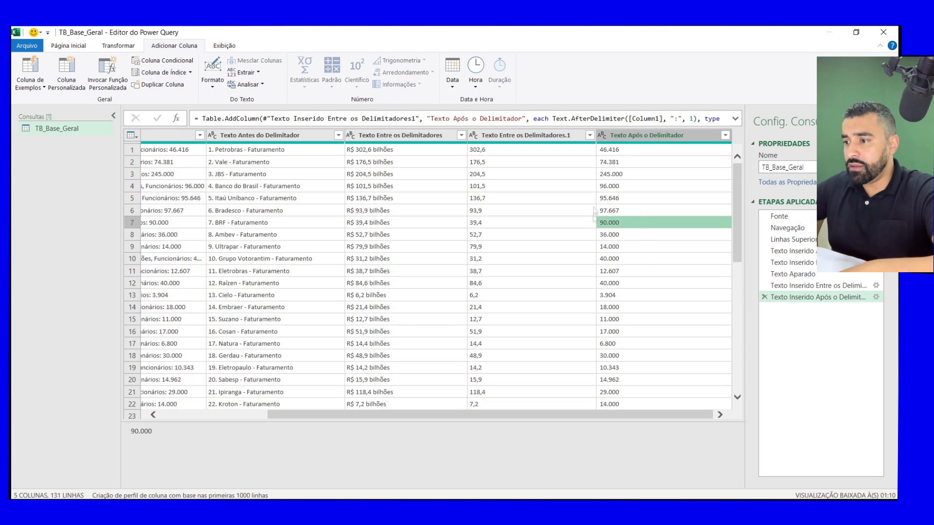
click(631, 141)
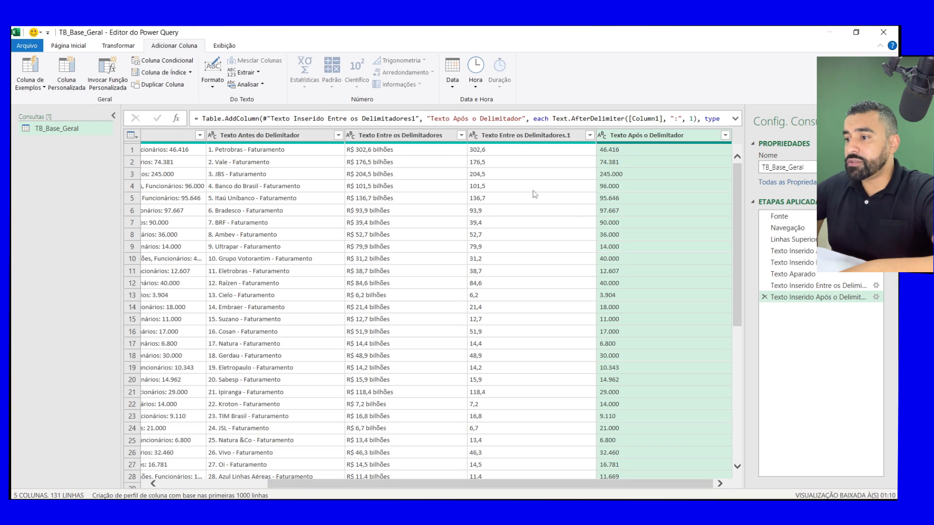
click(632, 197)
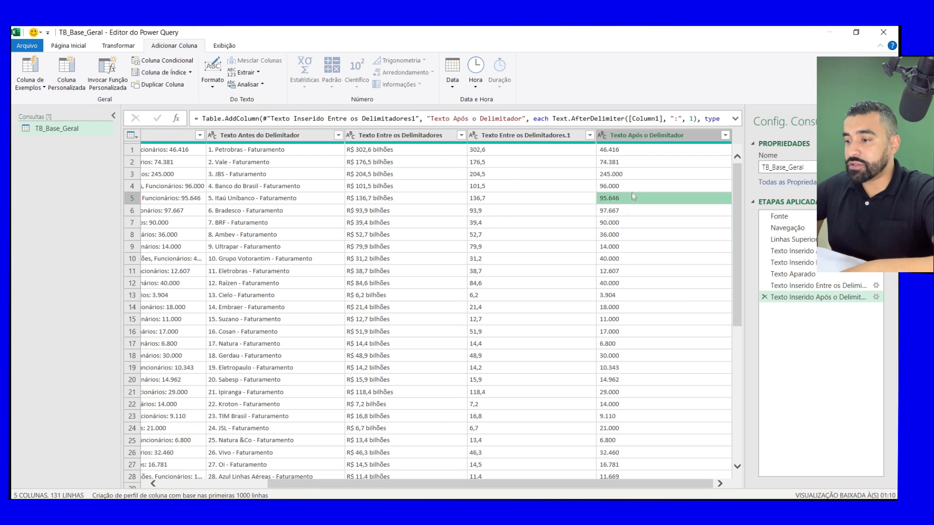
click(621, 154)
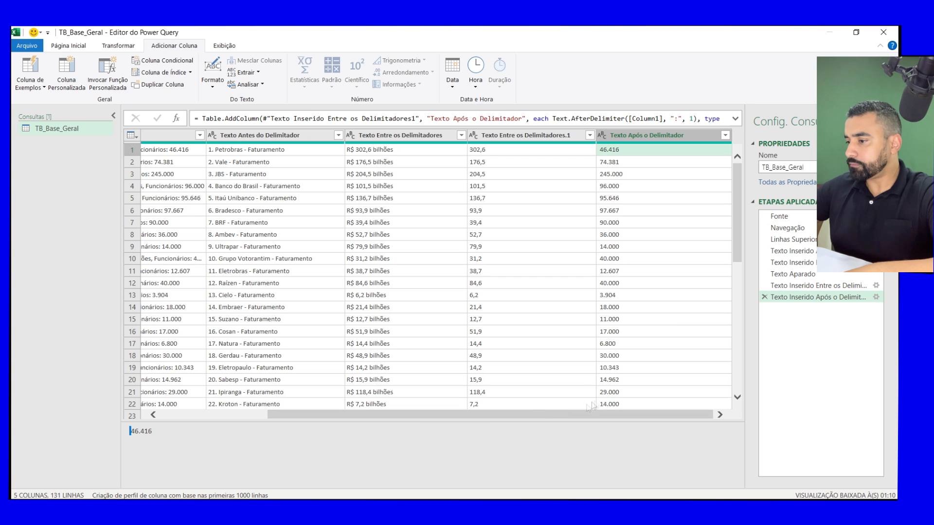
click(626, 136)
right_click(626, 138)
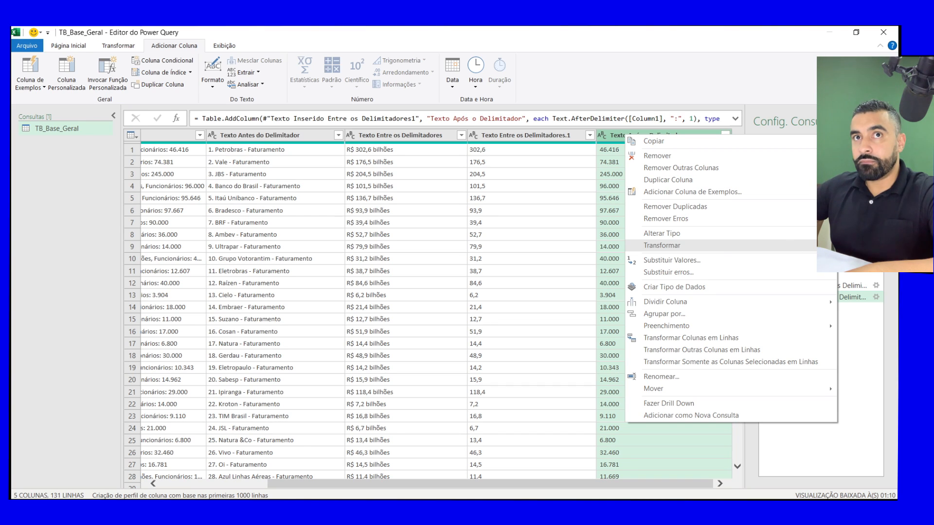
click(900, 281)
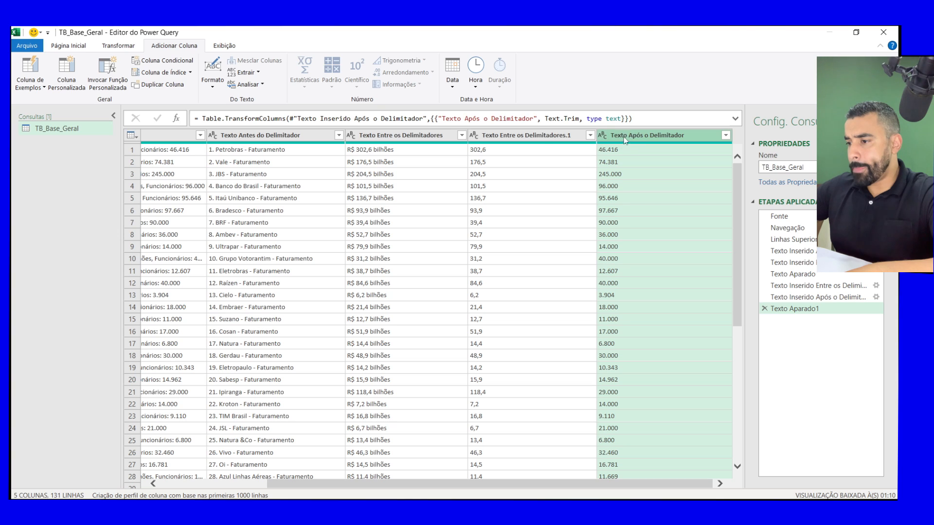
Examine the extracted revenue, employee and company name columns, previewing individual revenue and employee cells to check for leading spaces.
click(518, 136)
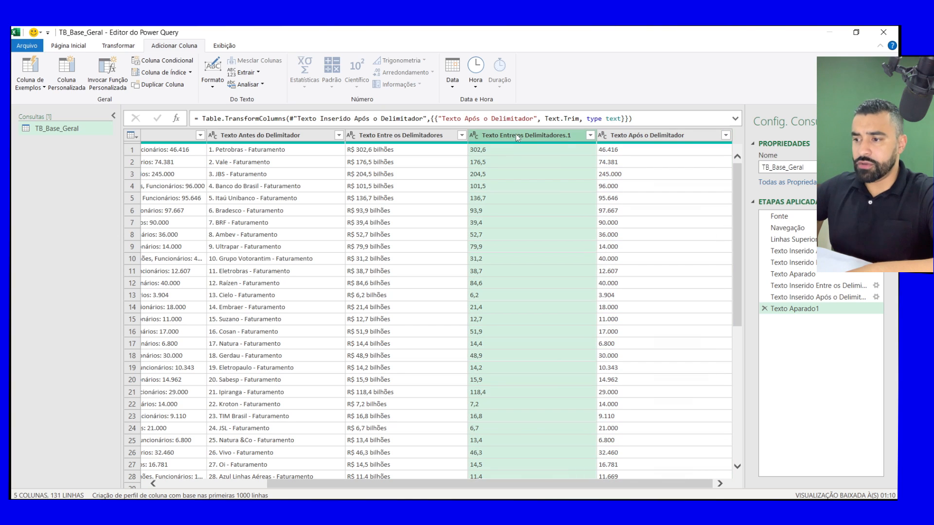
click(488, 212)
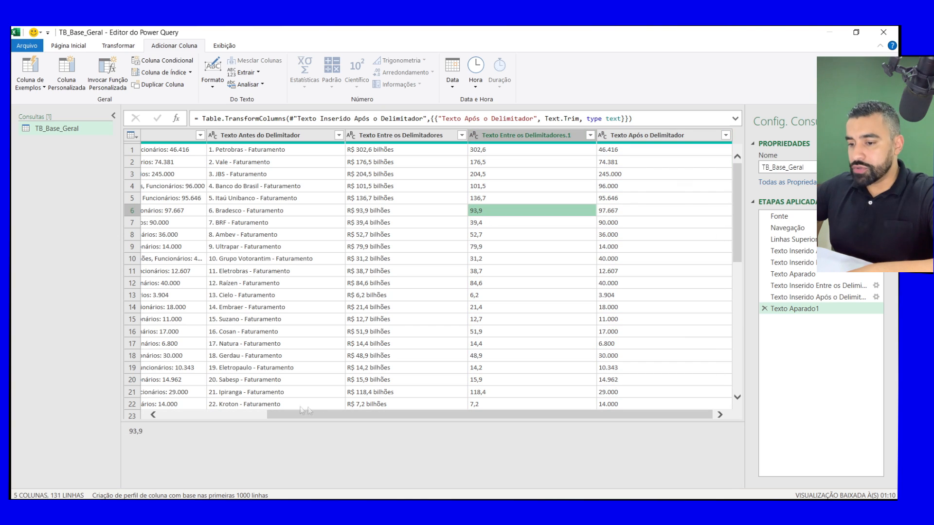
click(503, 154)
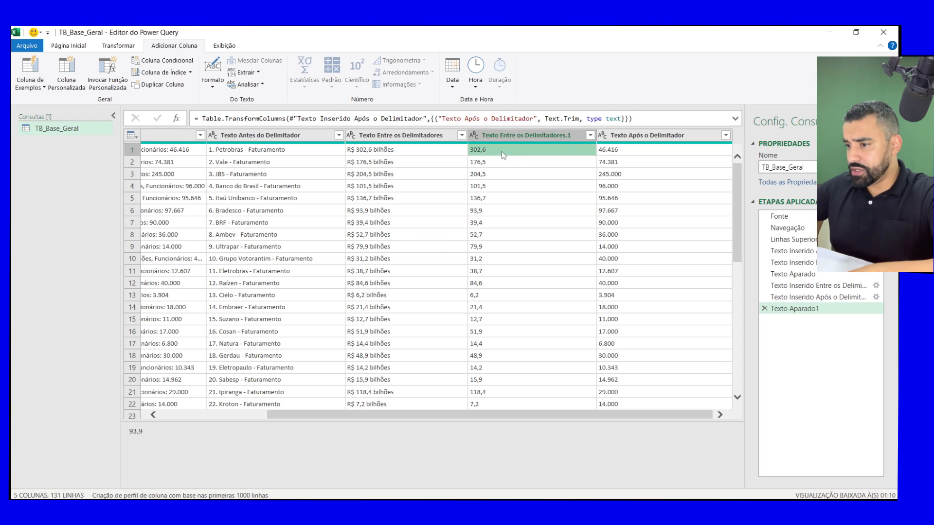
click(131, 436)
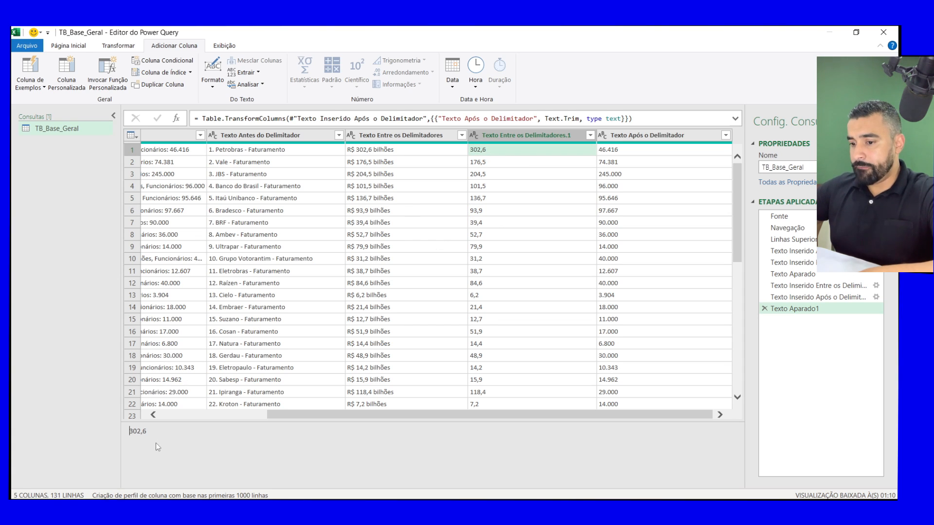
click(608, 190)
drag(432, 416, 516, 417)
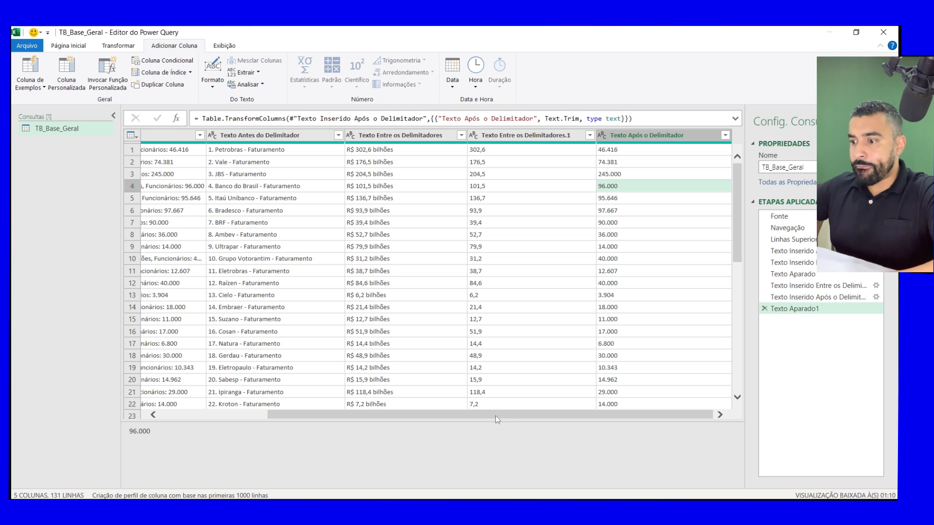
click(647, 135)
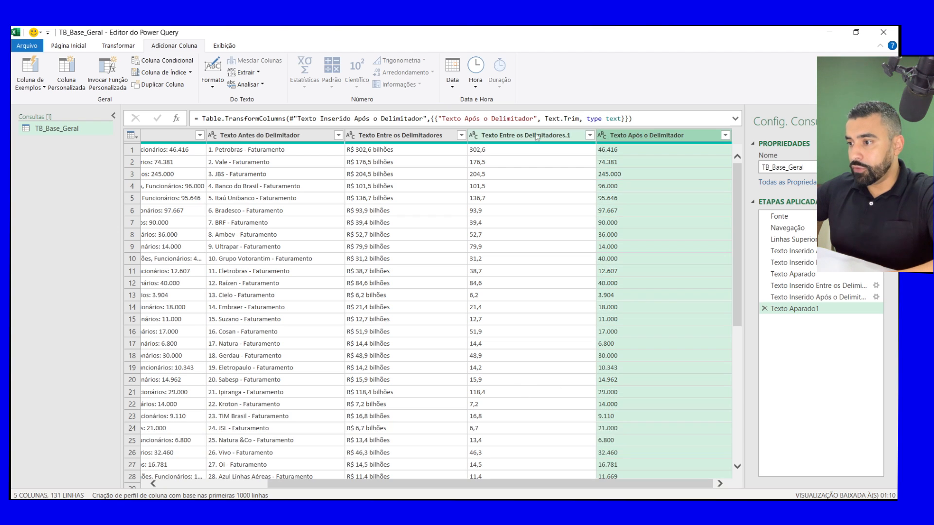
click(523, 138)
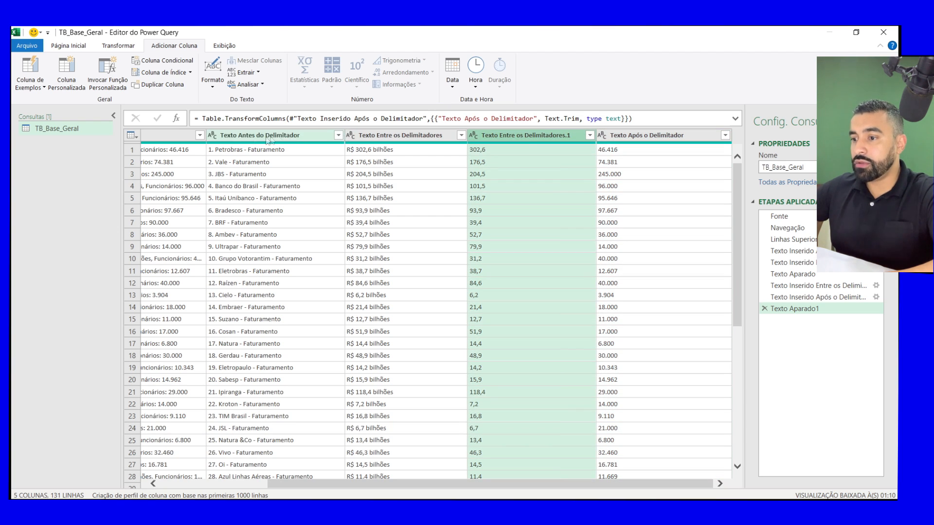
click(238, 137)
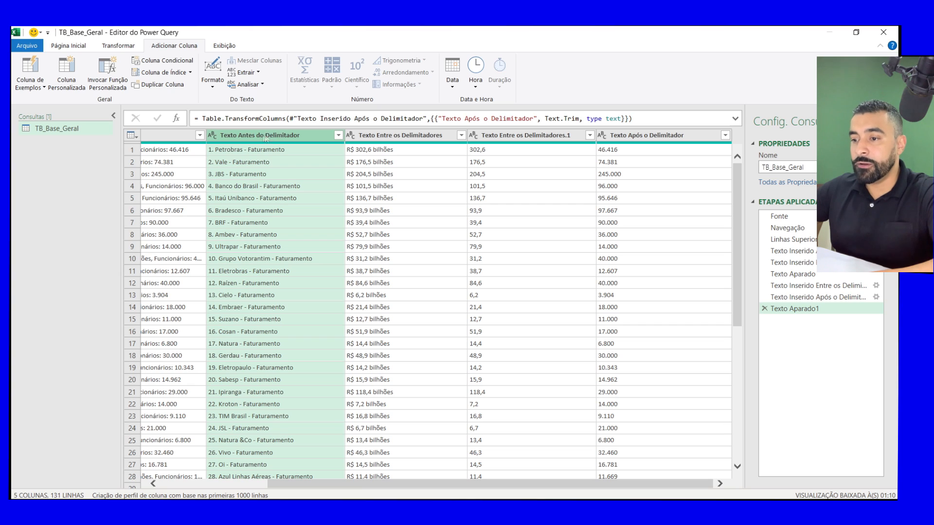
Extract the text before the "." delimiter in Texto Antes do Delimitador into a new column and check the extracted rank numbers.
click(258, 73)
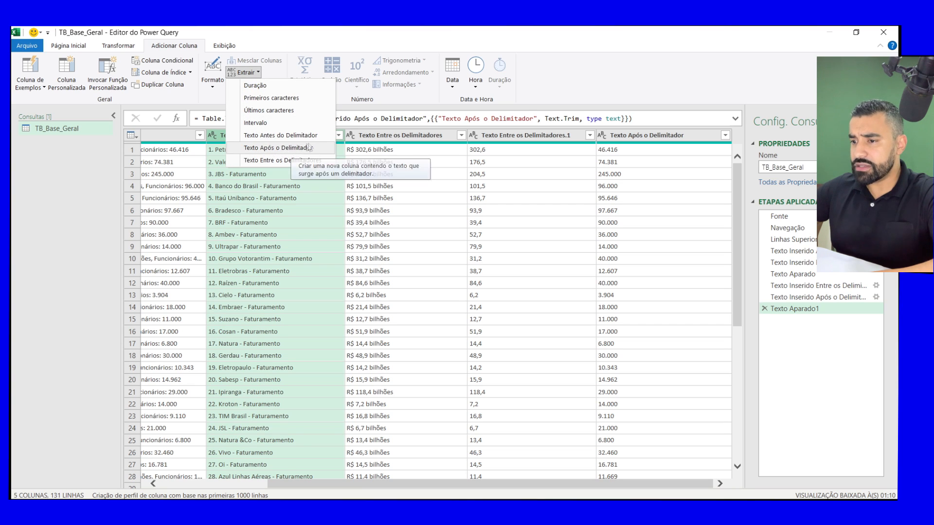
click(294, 140)
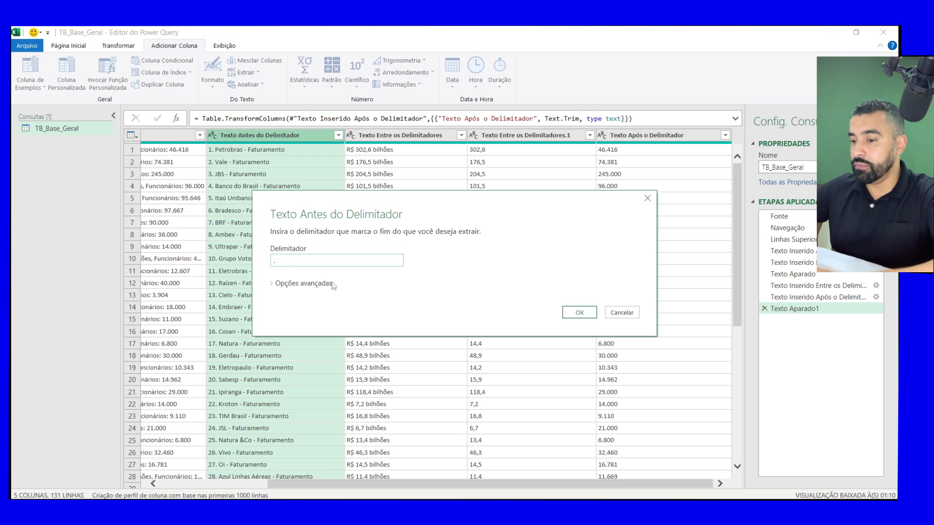
click(578, 314)
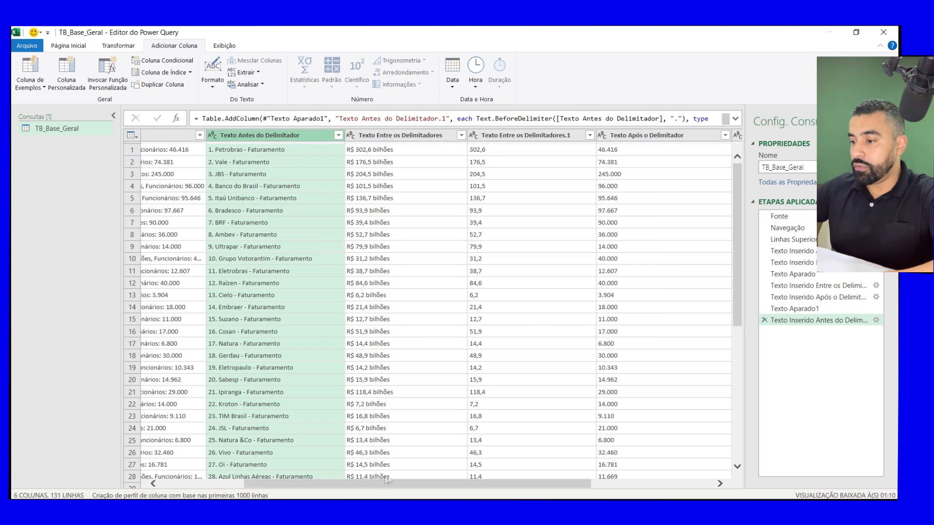
drag(368, 489, 489, 489)
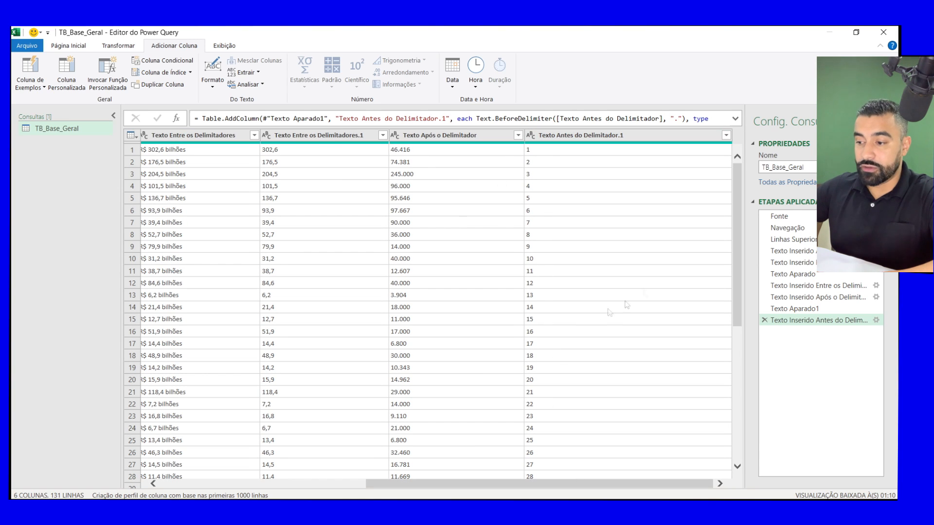
drag(737, 187, 735, 229)
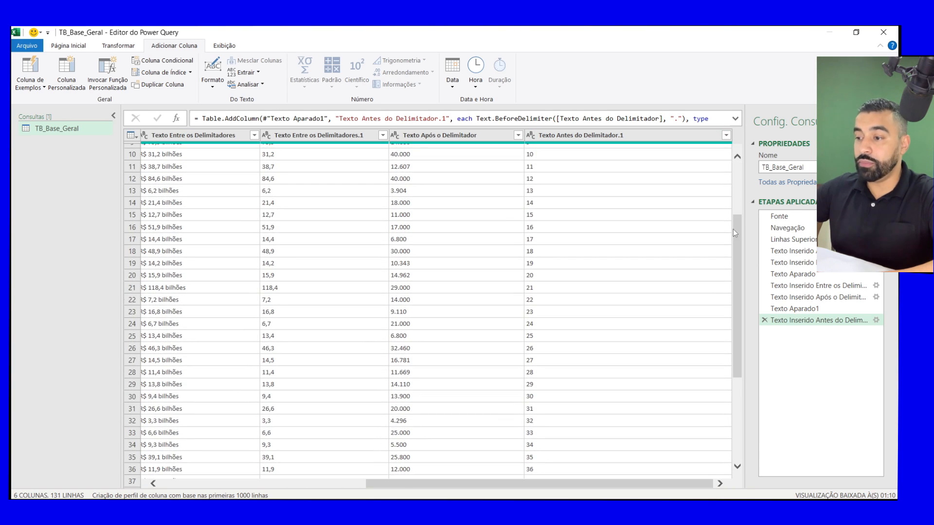
drag(733, 229, 730, 177)
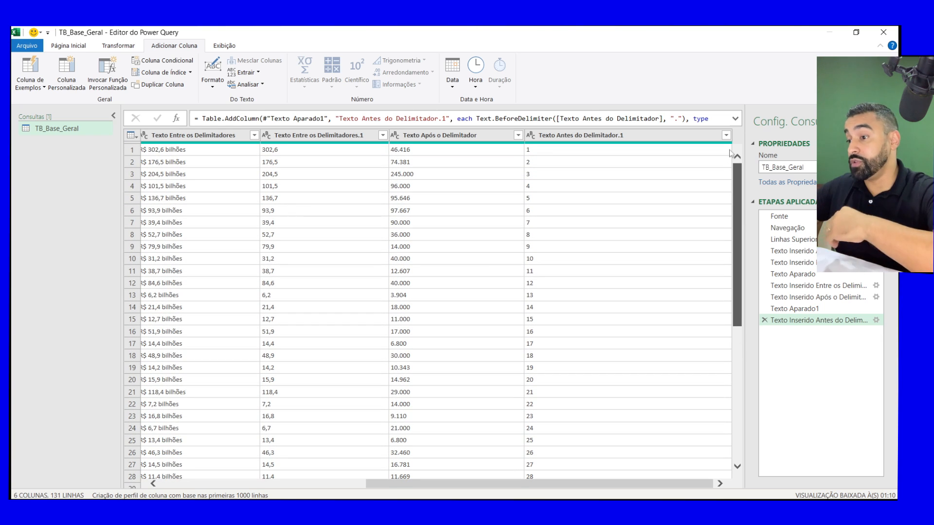
Extract the company name from Texto Antes do Delimitador into a new column, using a space as both the start and end delimiter.
drag(543, 489, 385, 488)
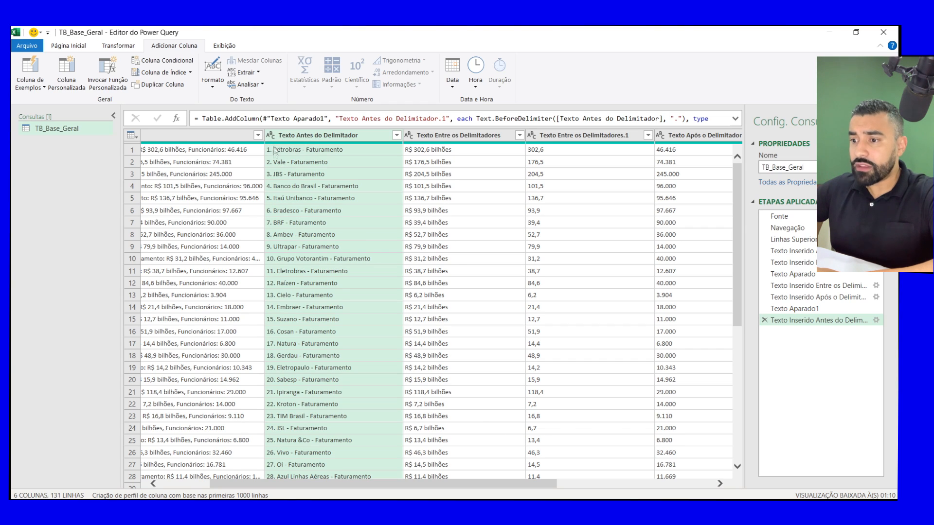
click(331, 150)
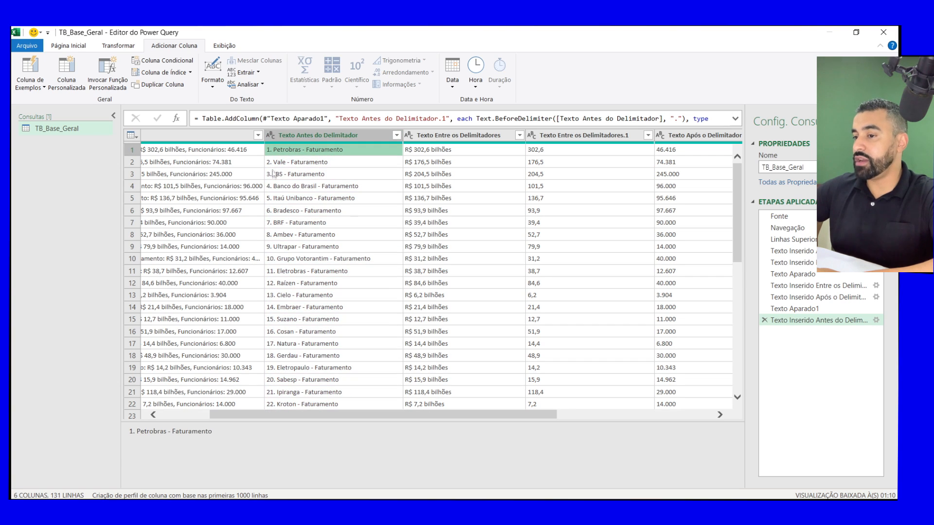
click(302, 136)
click(259, 73)
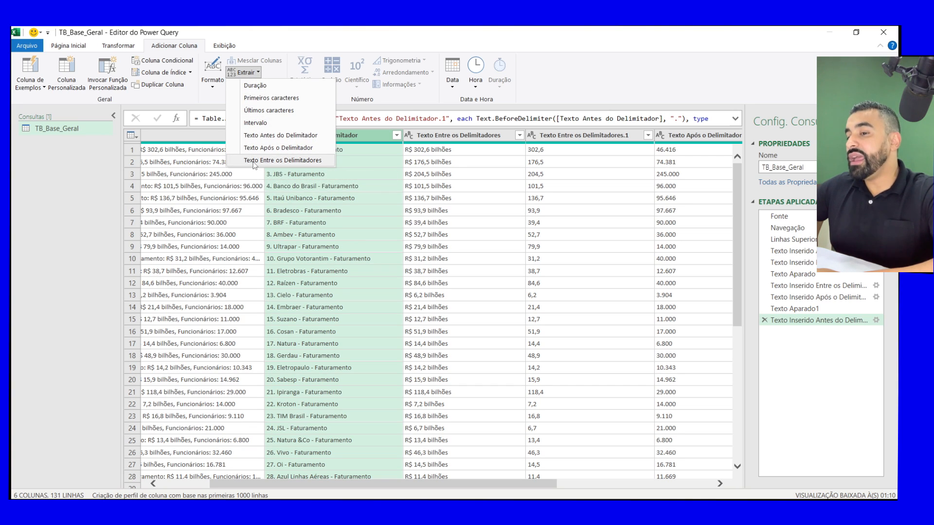
click(294, 160)
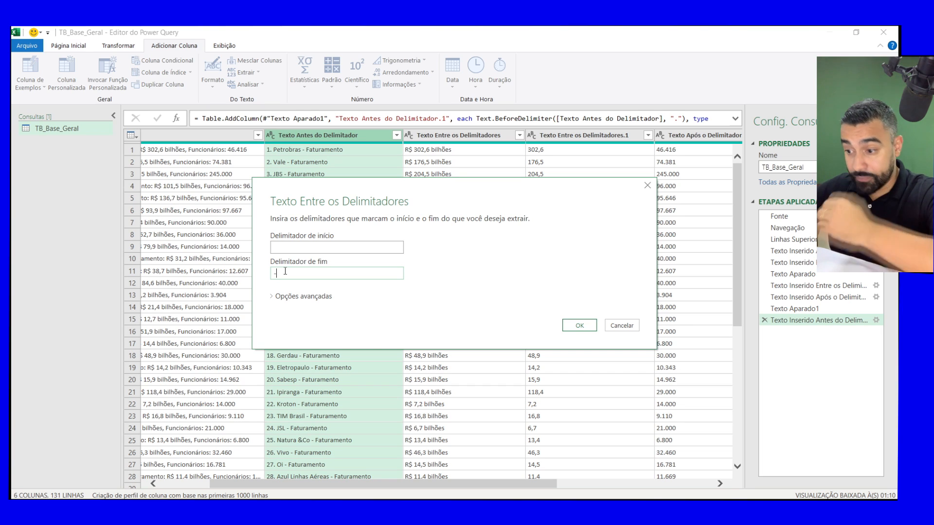
key(BackSpace)
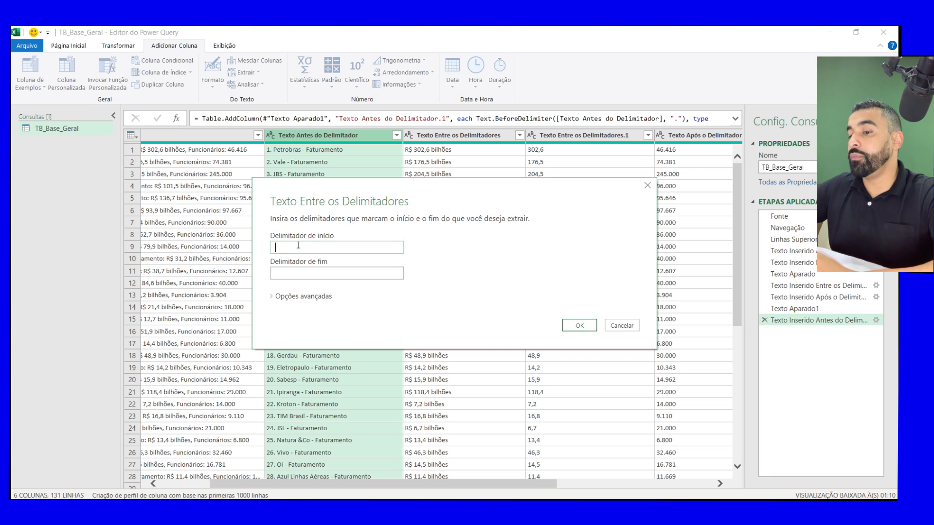
click(574, 330)
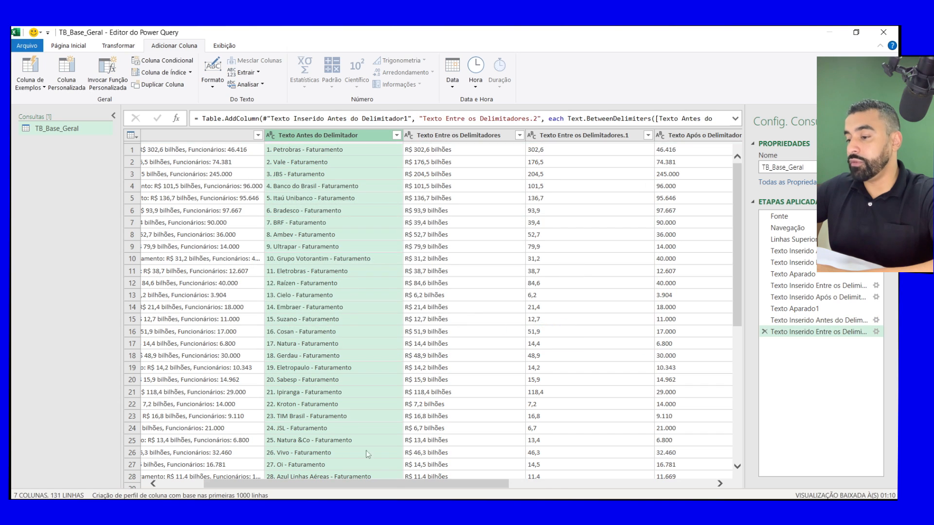
drag(448, 488, 698, 479)
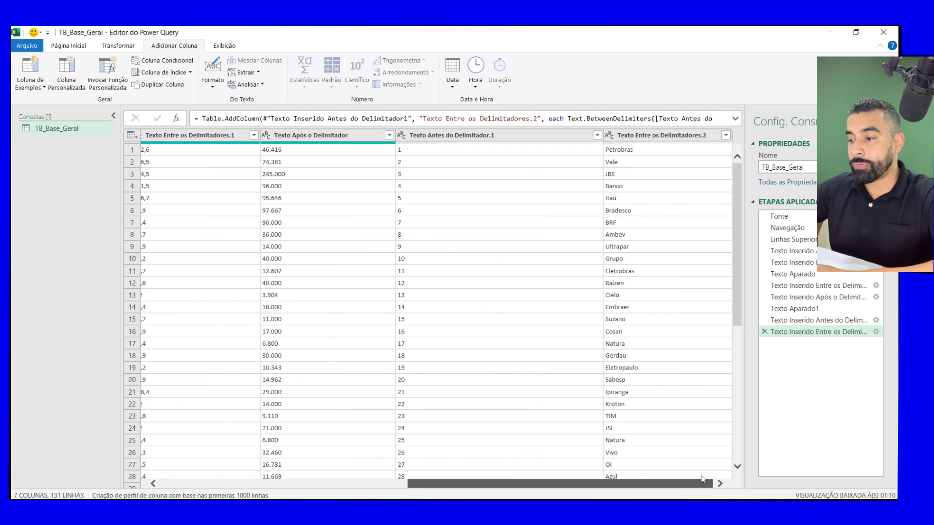
click(635, 141)
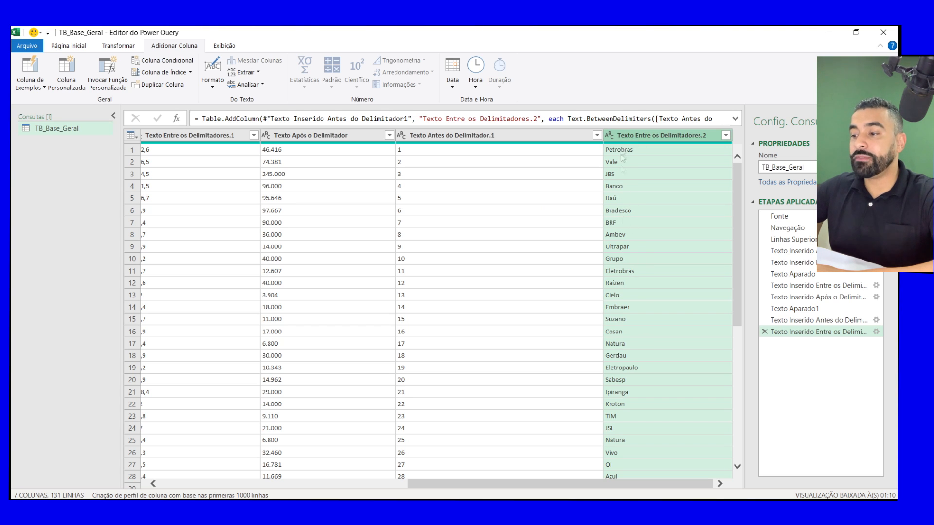
drag(534, 482, 571, 454)
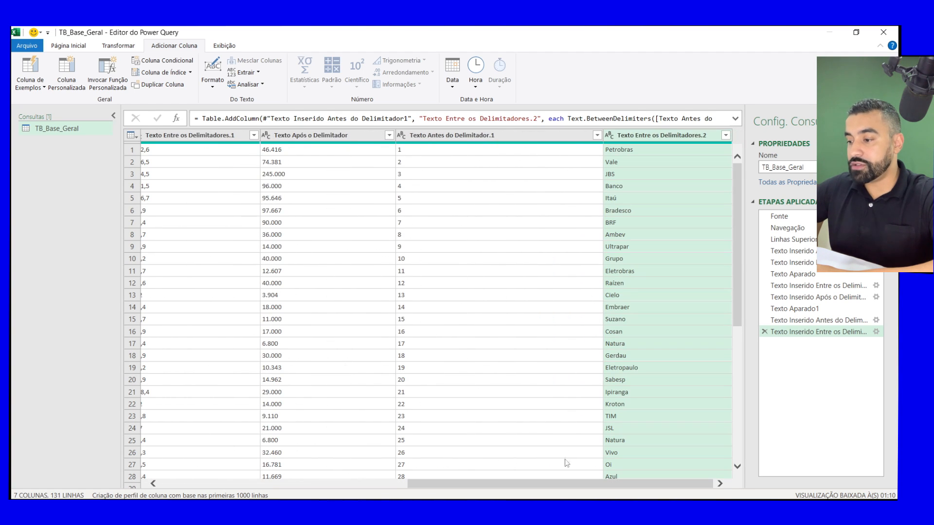
drag(509, 485, 168, 478)
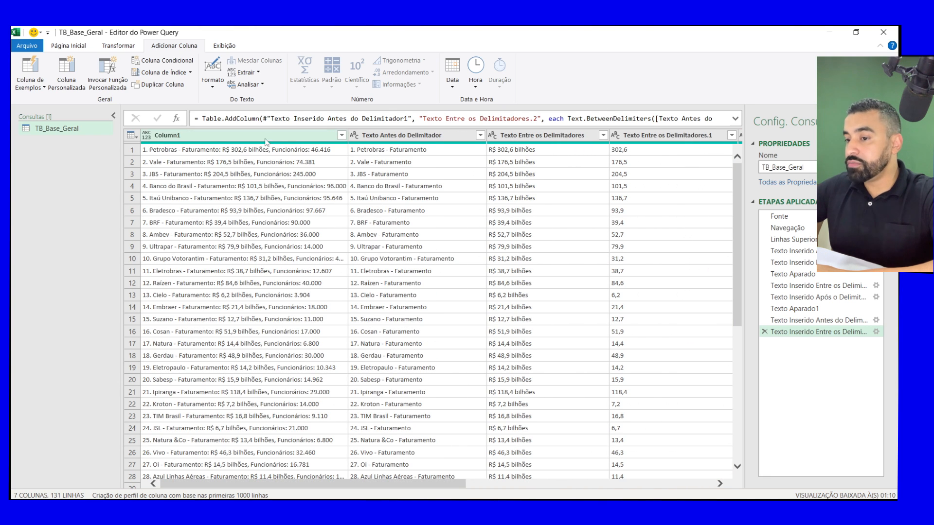
click(265, 137)
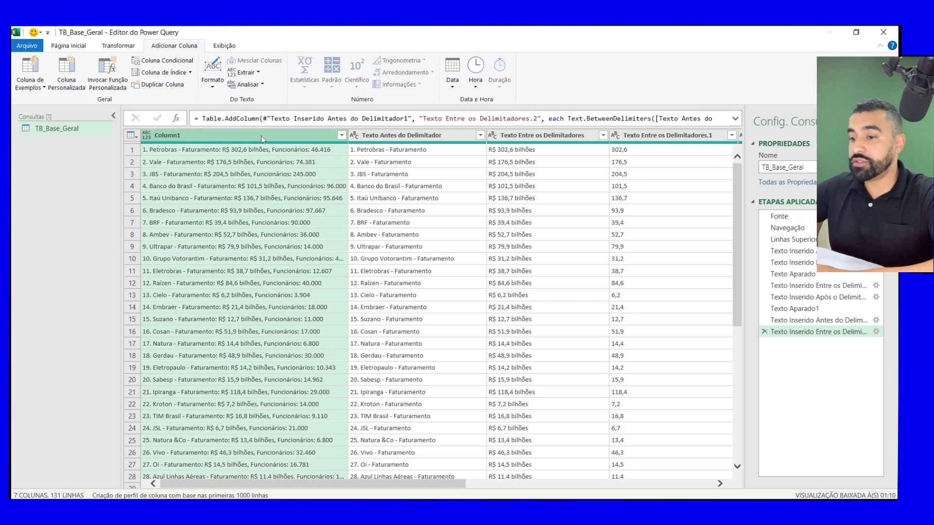
ctrl+click(433, 135)
ctrl+click(545, 135)
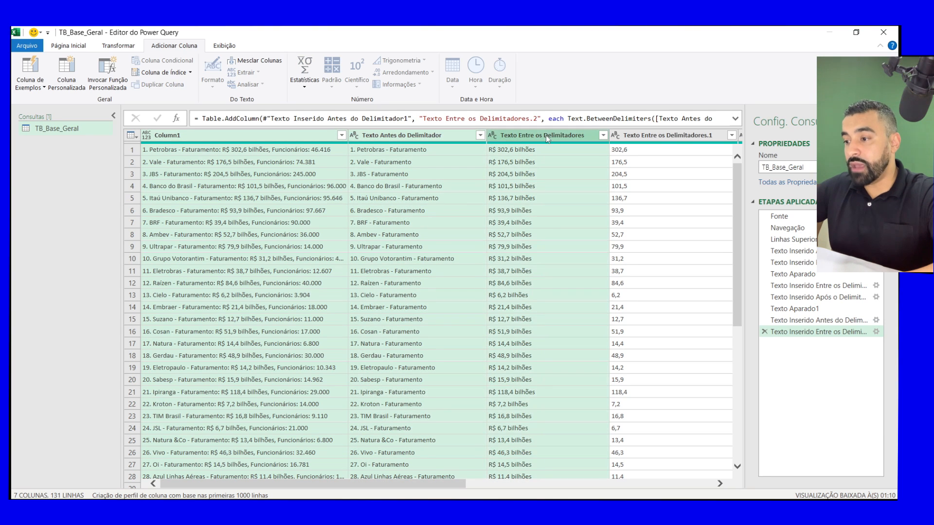
drag(376, 486, 664, 491)
drag(586, 492, 336, 494)
click(249, 246)
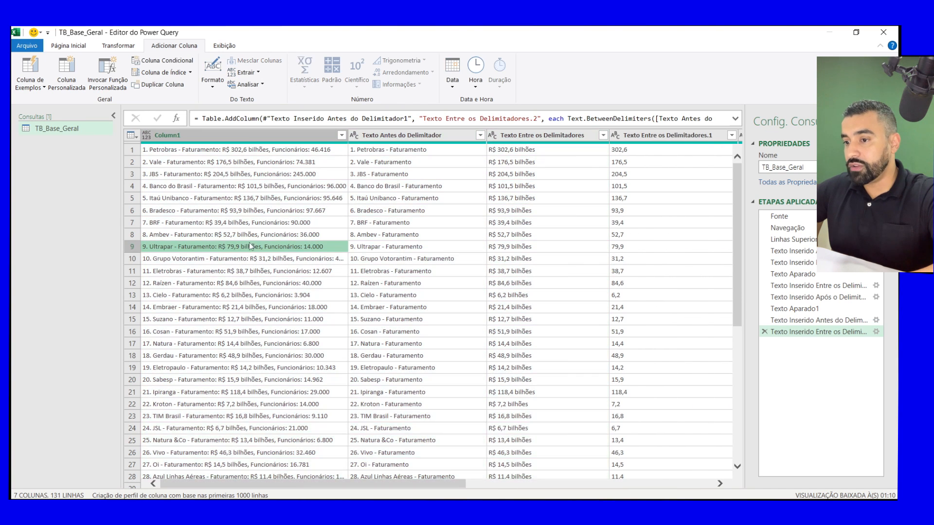
click(246, 121)
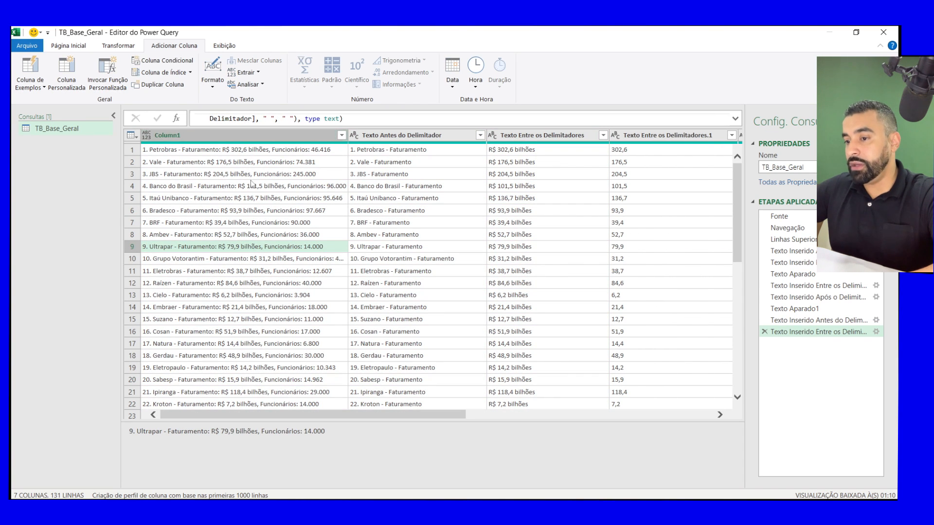
click(251, 183)
Remove the Column1, Texto Antes do Delimitador and Texto Entre os Delimitadores columns.
click(243, 137)
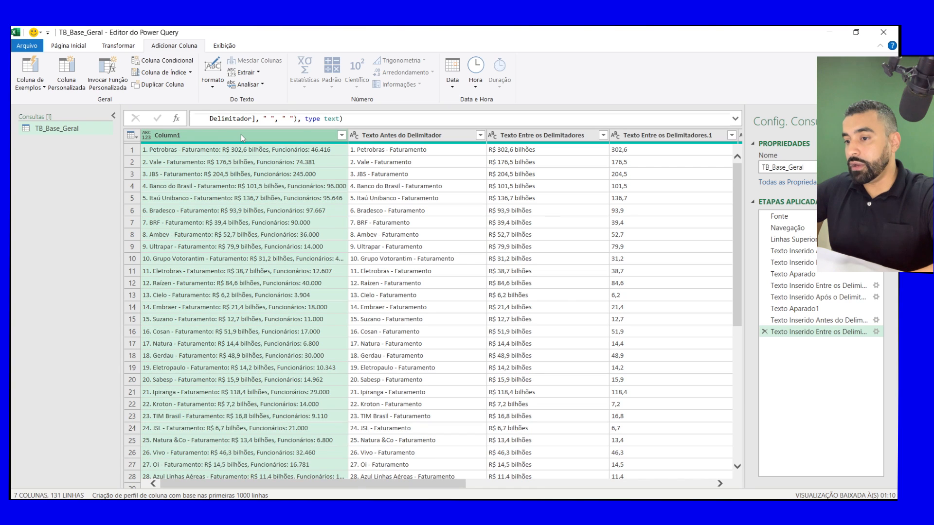
ctrl+click(407, 135)
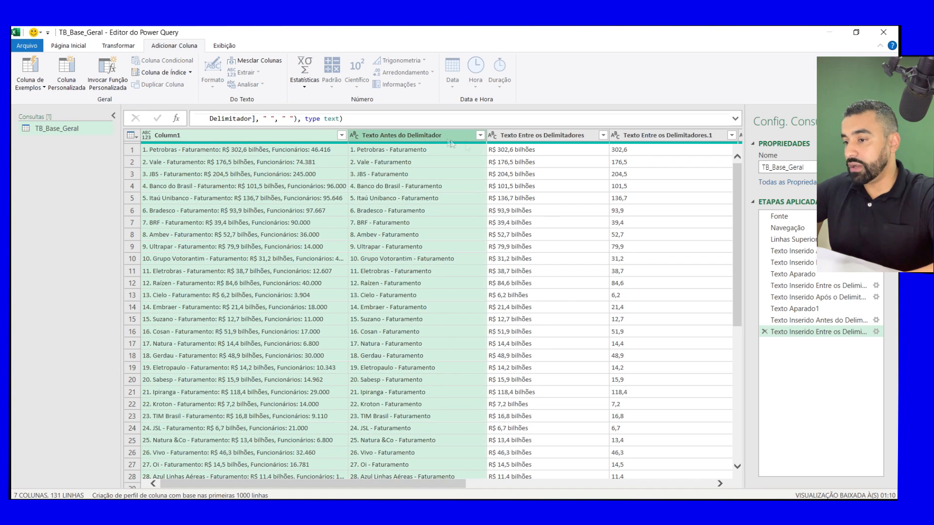
ctrl+click(540, 136)
right_click(540, 135)
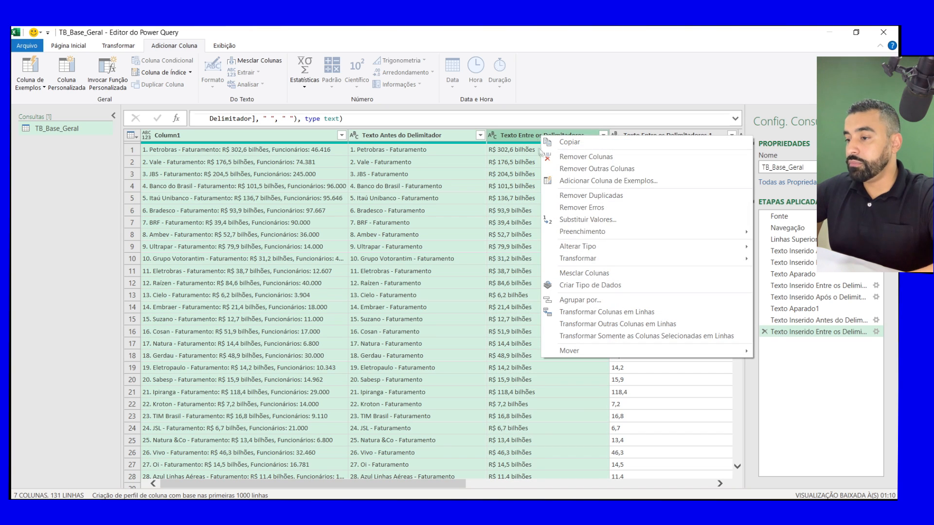
click(585, 157)
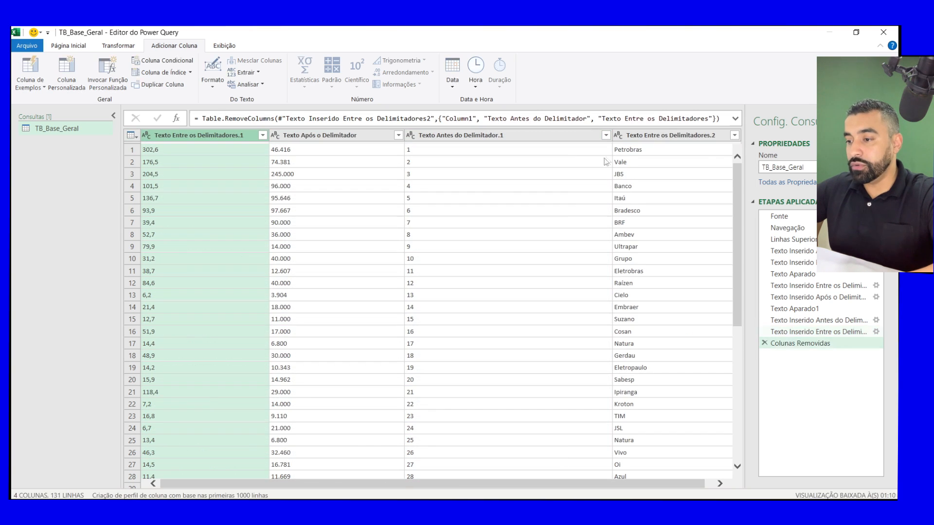
Rename the Texto Entre os Delimitadores.1 column as "Faturamento (Bi)".
click(409, 239)
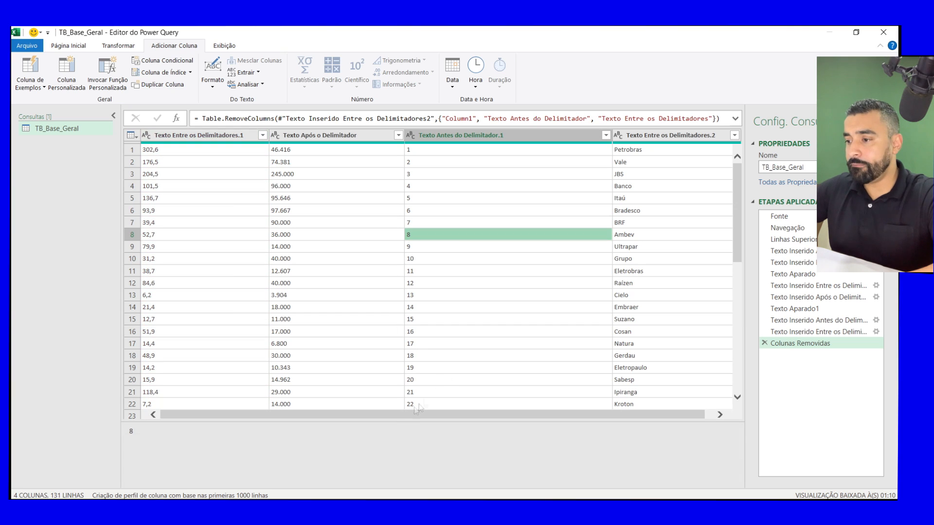
drag(405, 417, 614, 416)
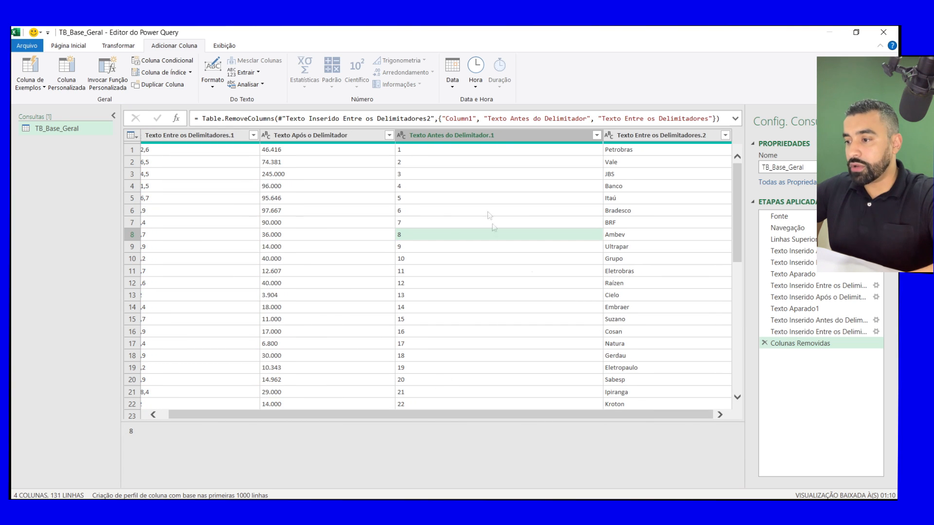
drag(522, 413, 362, 416)
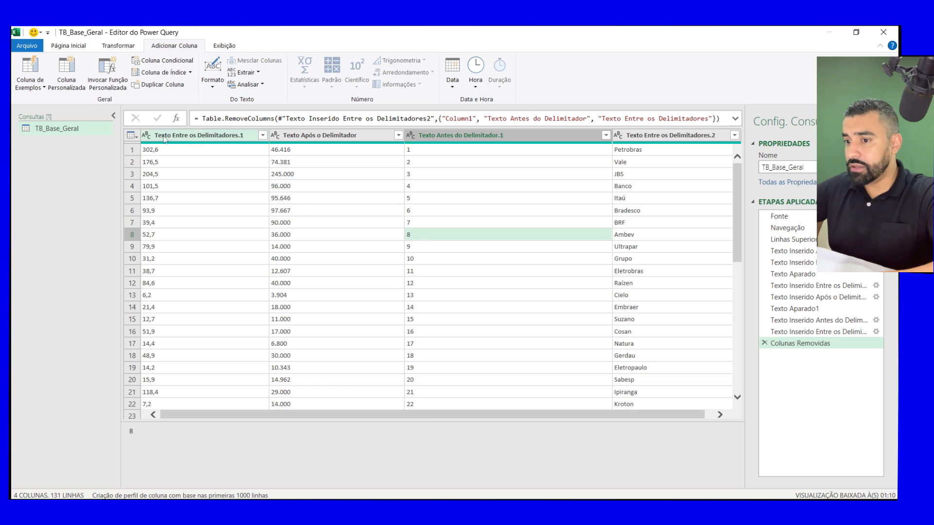
double_click(200, 137)
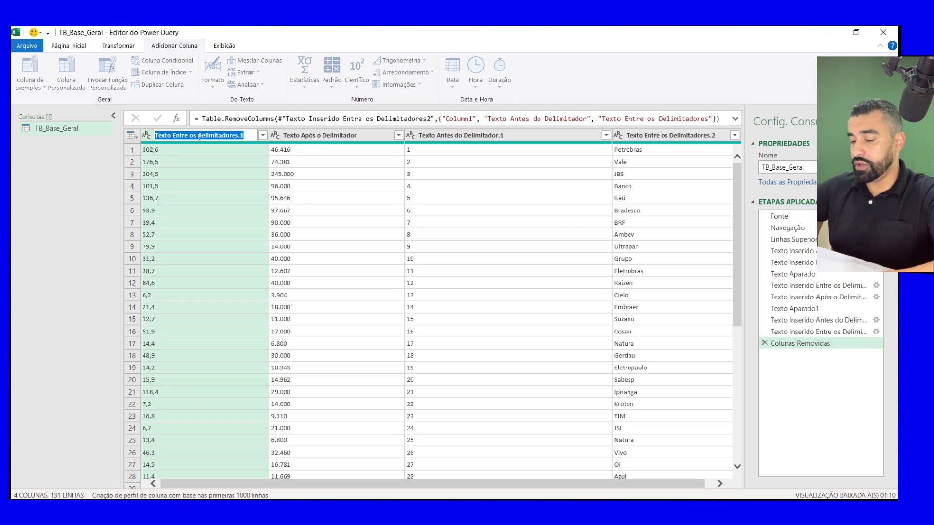
text(Faturamen)
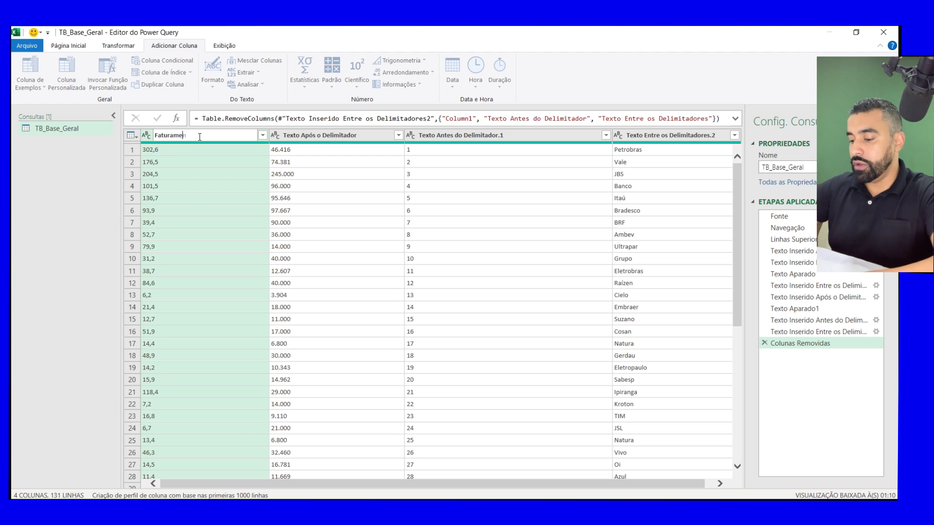
text(to )
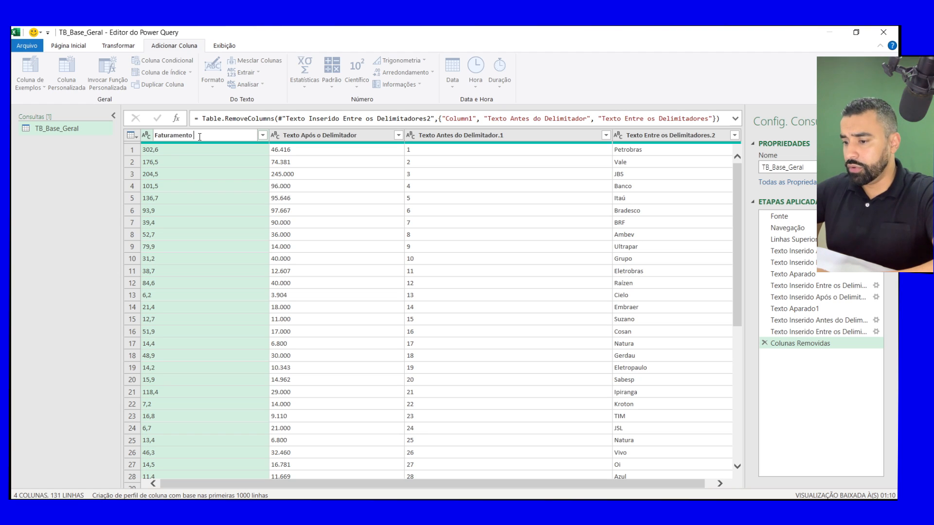
text((Bi)
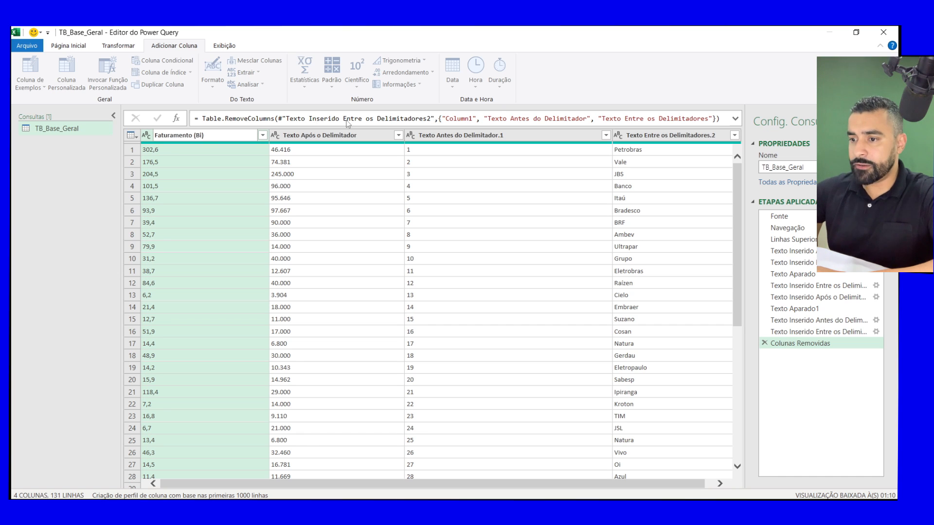
Rename the Texto Após o Delimitador column as "Qtde_Funcionarios".
double_click(326, 133)
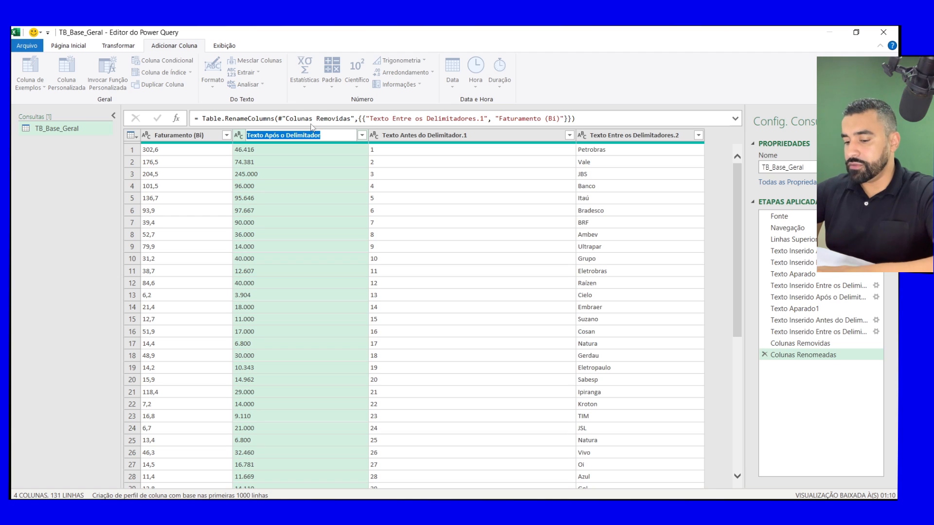
text(Qtde)
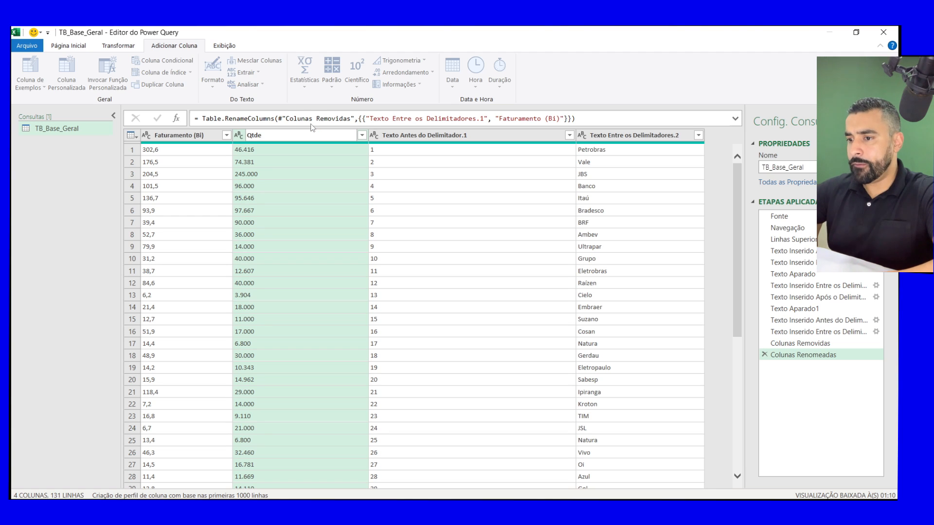
text(_Funcio)
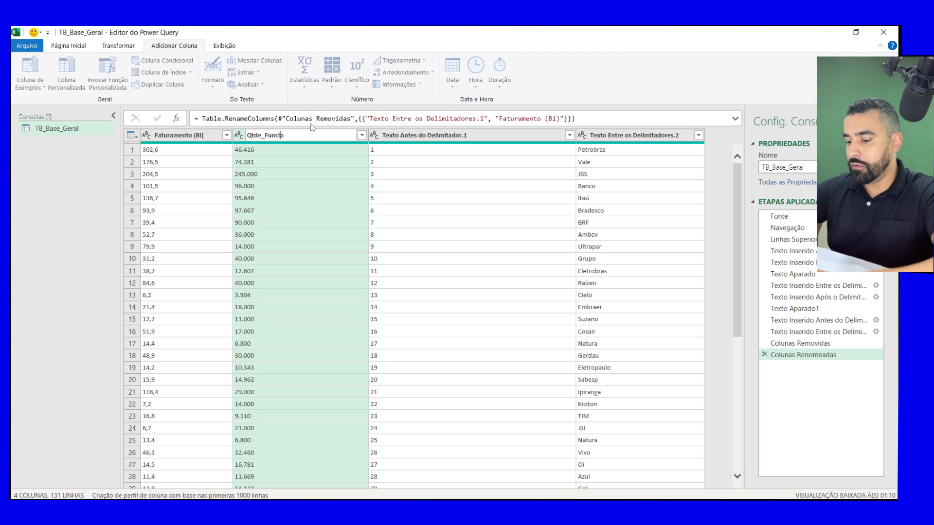
text(narios)
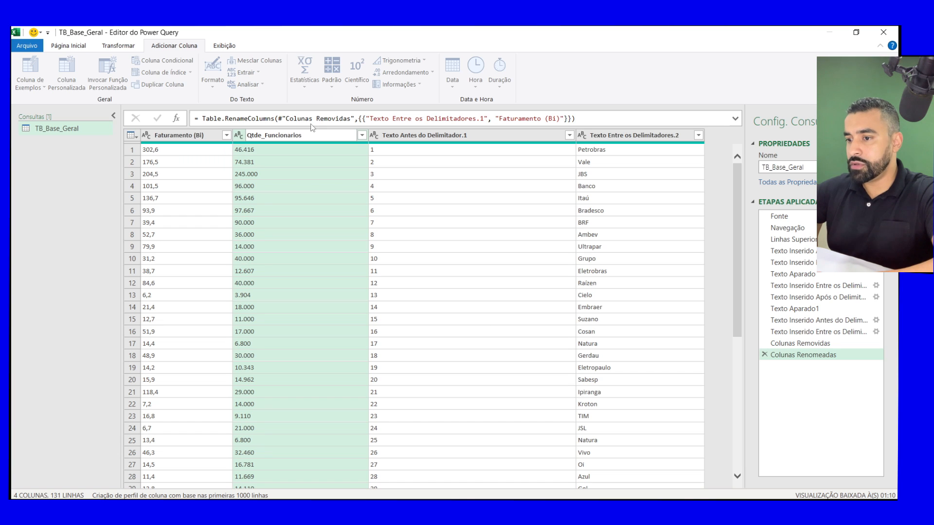
Rename the Texto Antes do Delimitador.1 column as "ID_Empresa".
key(Return)
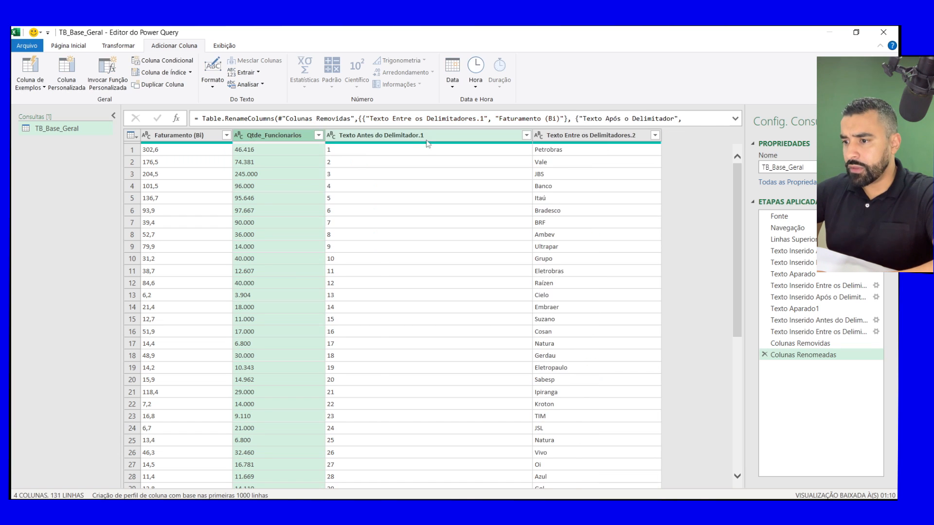
double_click(410, 135)
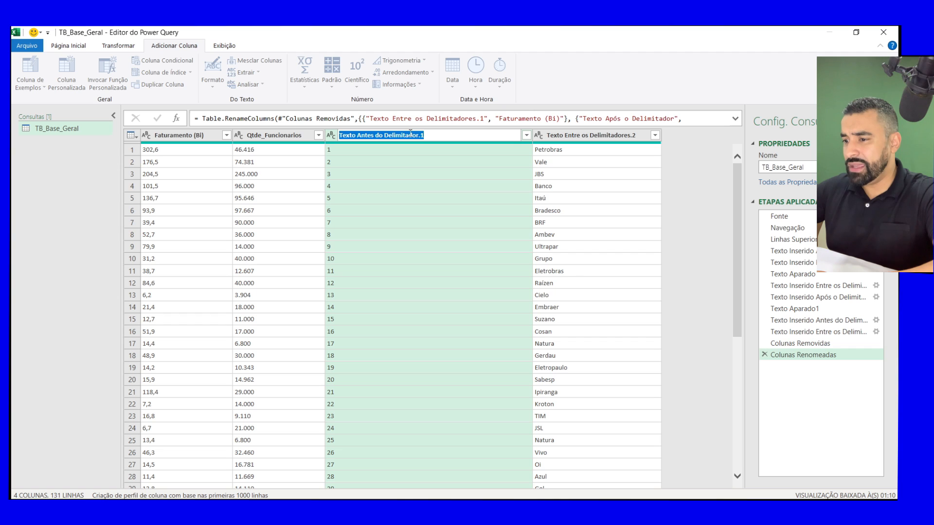
text(ID_Emp)
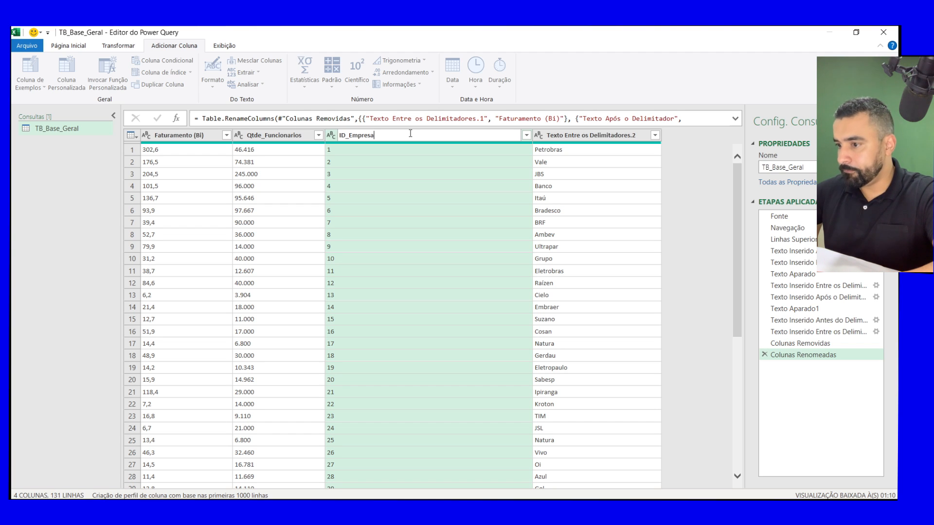
text(resa)
key(Return)
Rename the Texto Entre os Delimitadores.2 column as "Nome_Empresa".
double_click(482, 135)
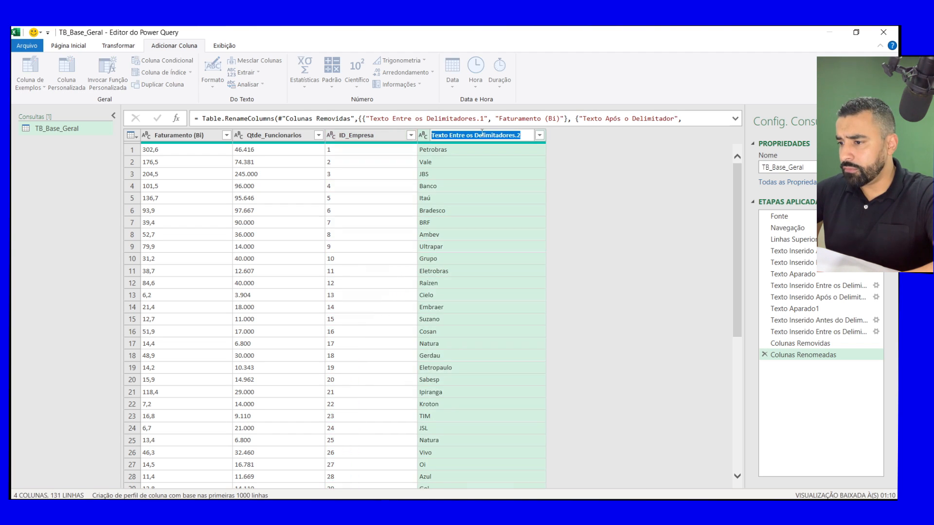
text(NOm)
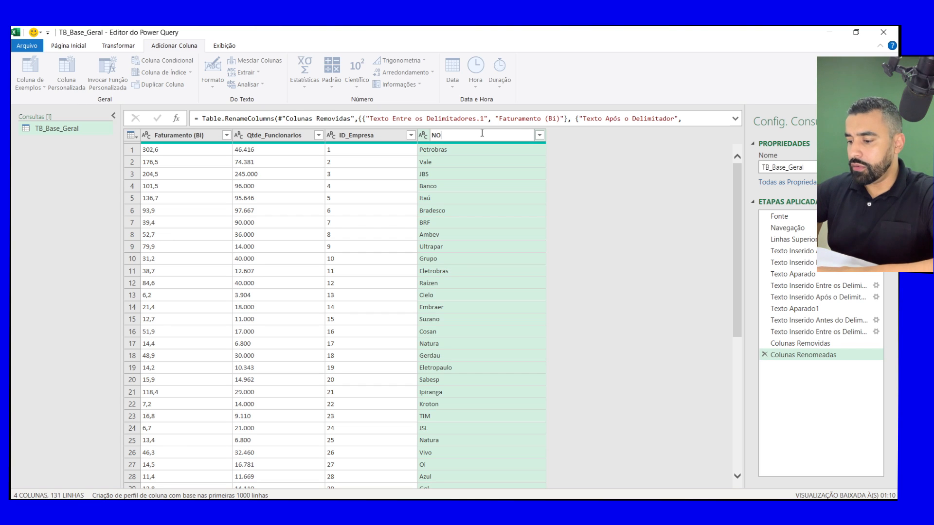
key(BackSpace)
key(BackSpace)
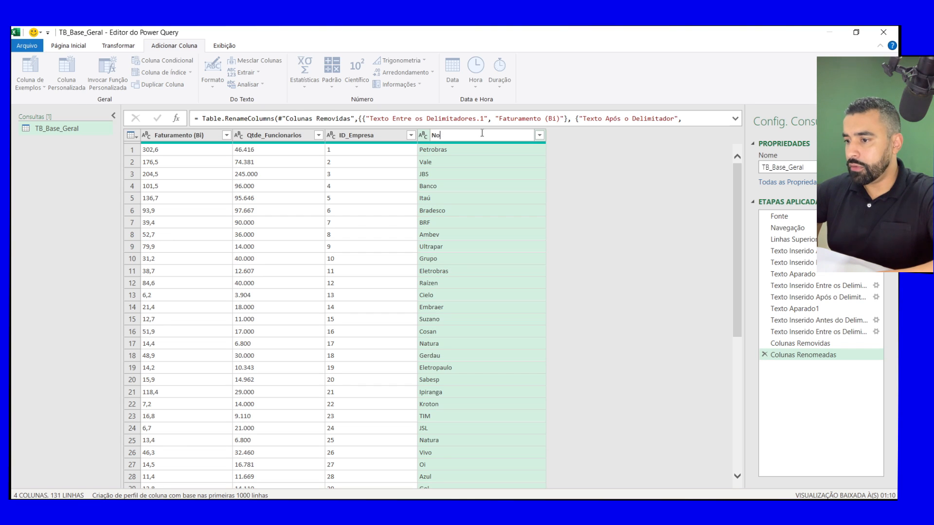
text(ome_Empresa)
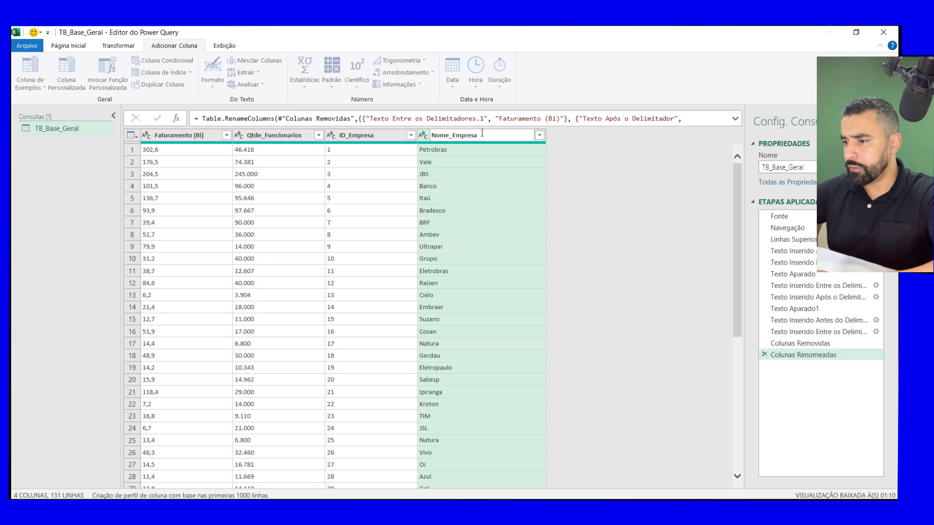
key(Return)
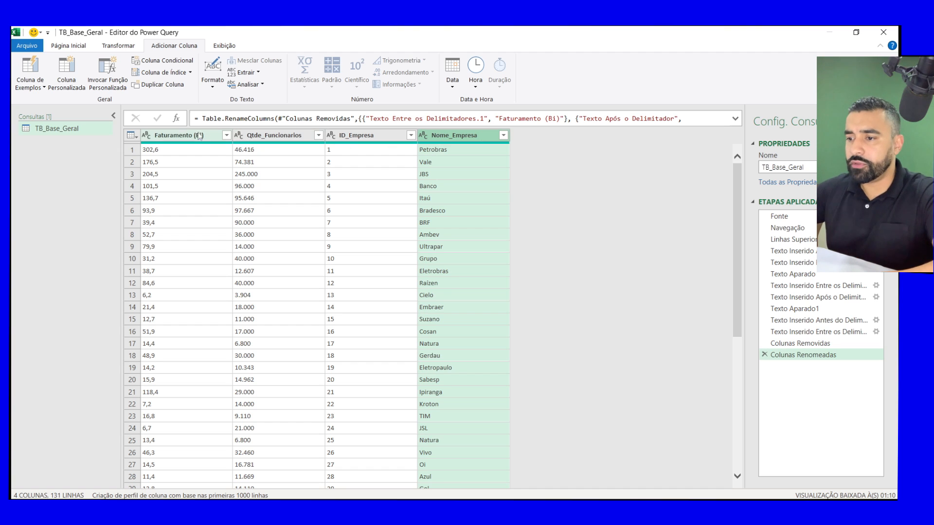
Reorder the columns so that ID_Empresa comes first and Nome_Empresa second, ahead of Faturamento (Bi) and Qtde_Funcionarios.
drag(368, 138, 171, 135)
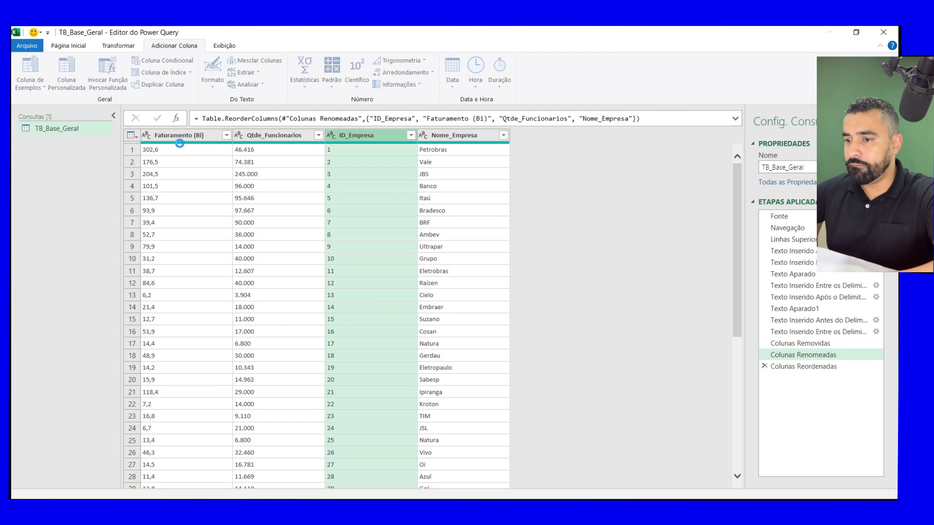
click(437, 147)
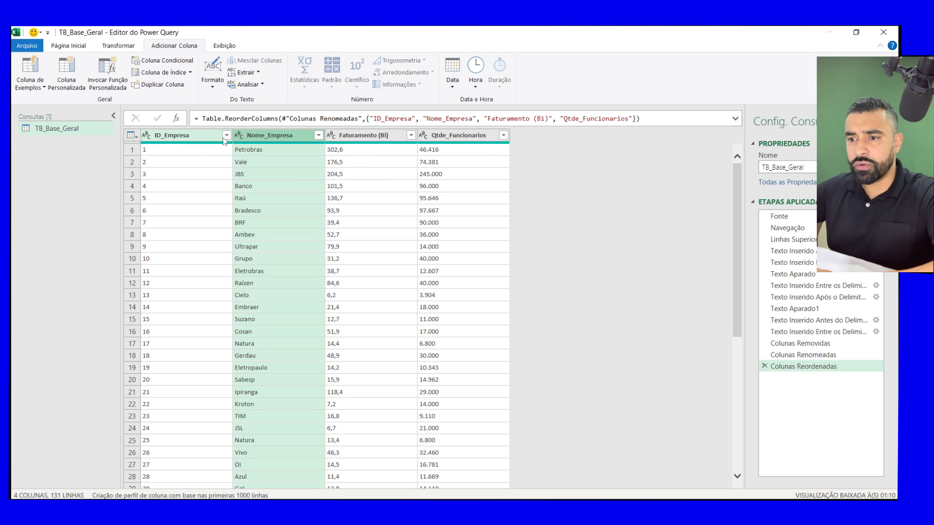
click(258, 198)
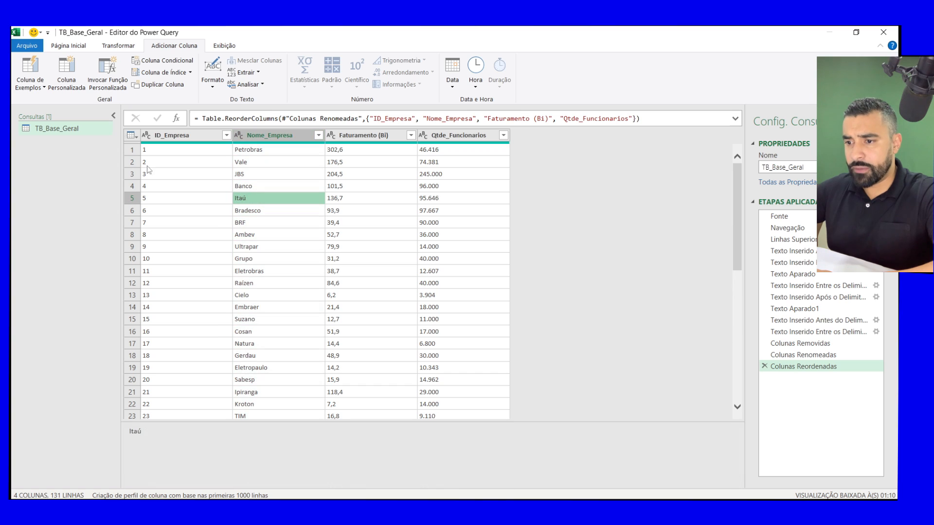
Close the query editor and load TB_Base_Geral as a connection only, adding the data to the Data Model.
click(71, 46)
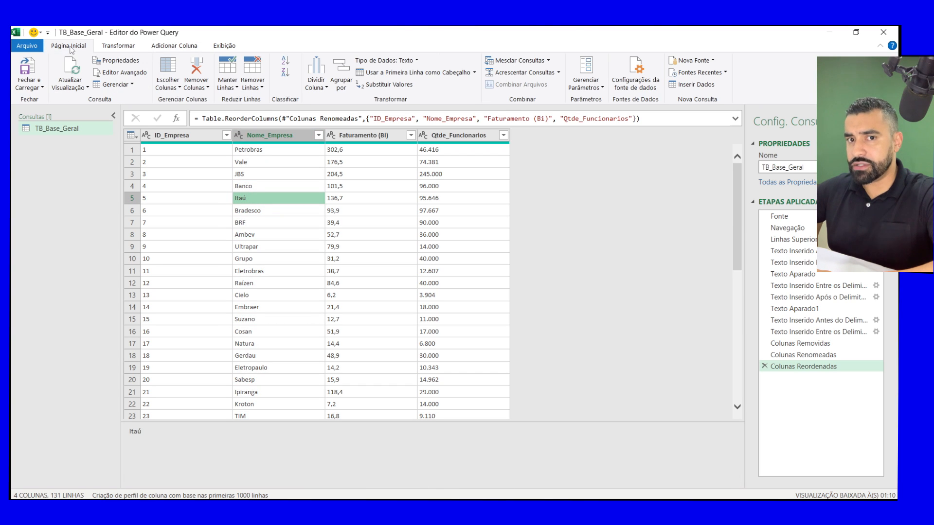
click(29, 87)
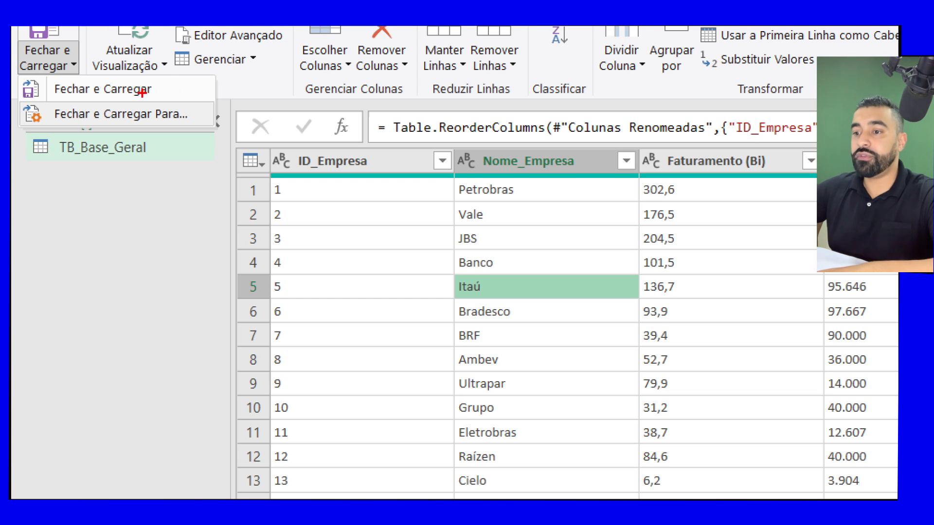
drag(198, 115, 289, 106)
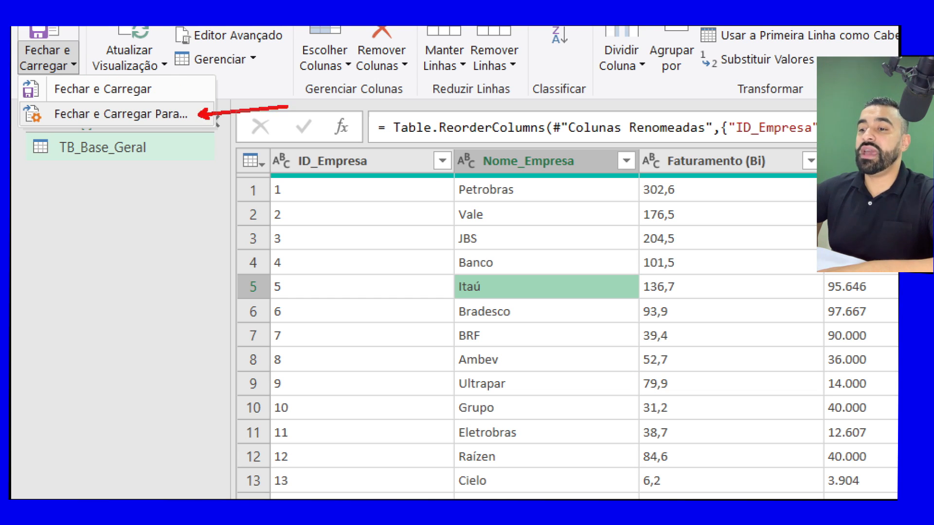
key(Escape)
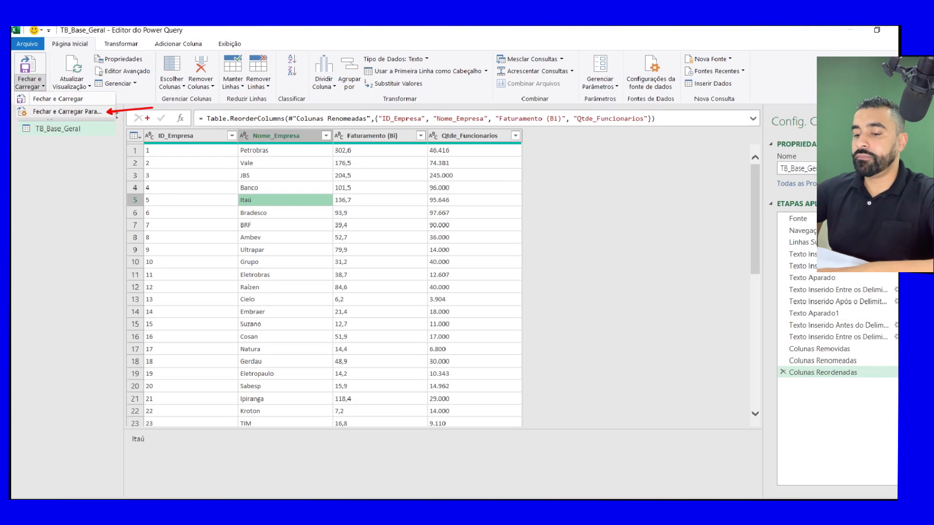
click(39, 90)
click(65, 111)
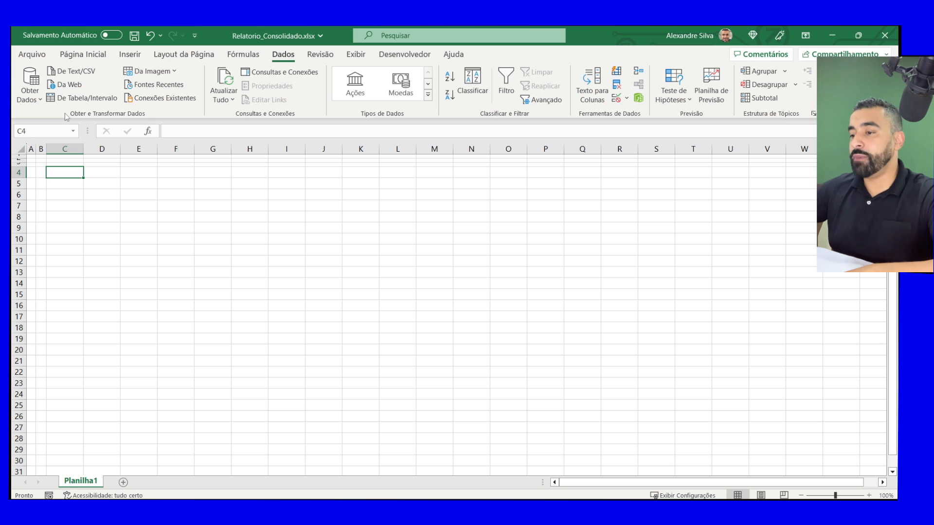
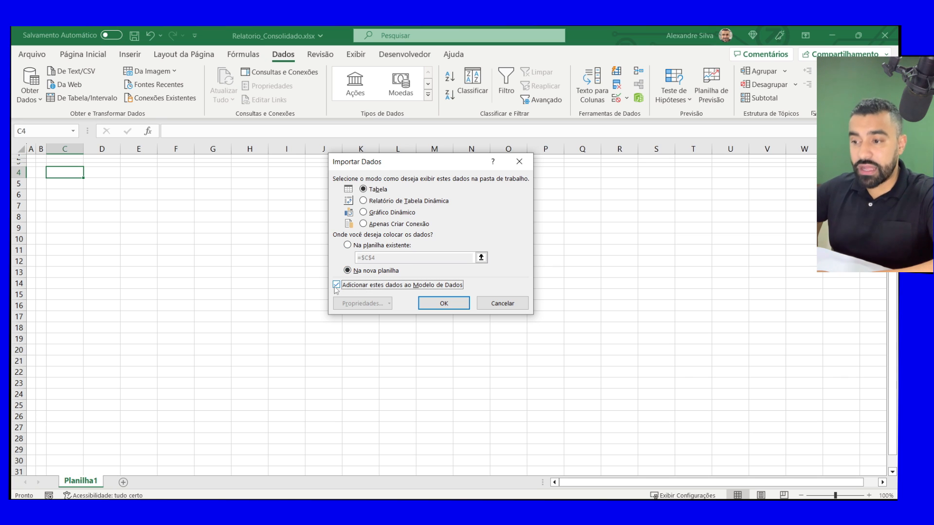
click(364, 224)
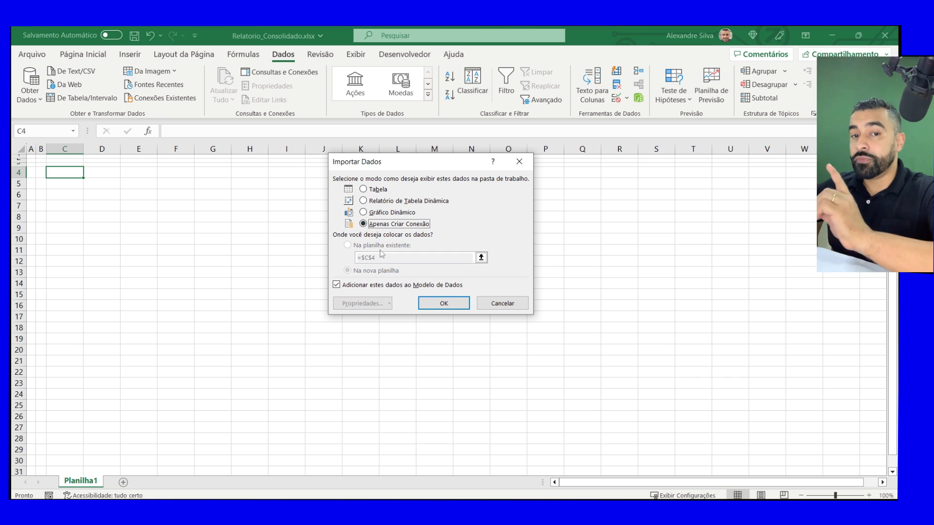
click(445, 304)
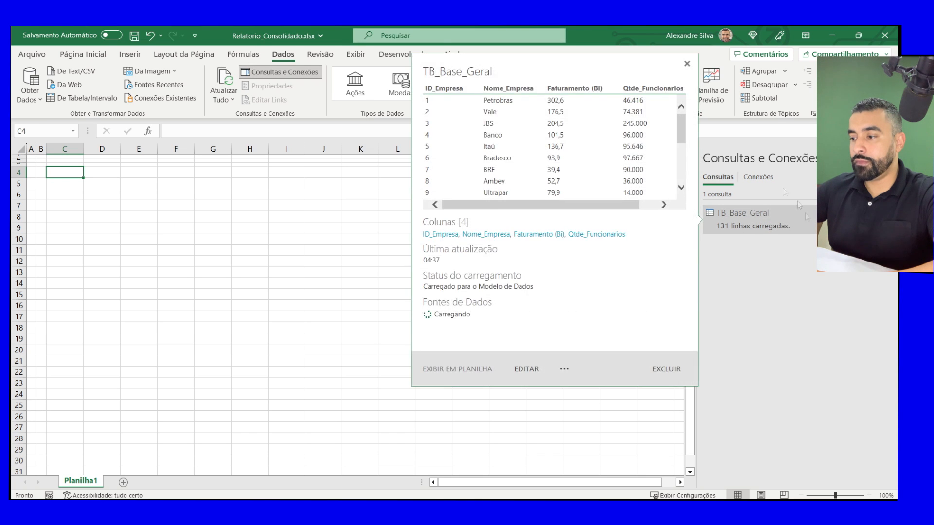
Change the TB_Base_Geral load destination to a table in the existing worksheet, starting at cell C4 of Planilha1.
click(749, 224)
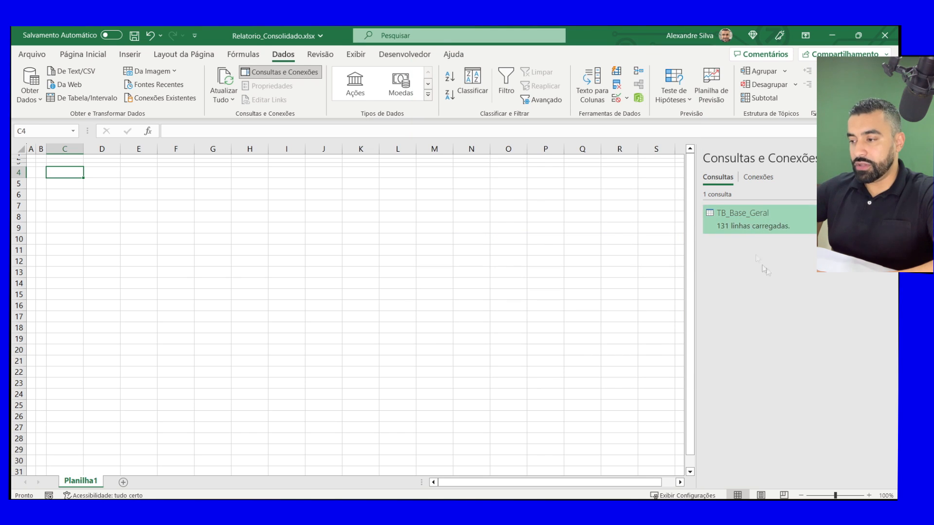
drag(73, 173, 307, 176)
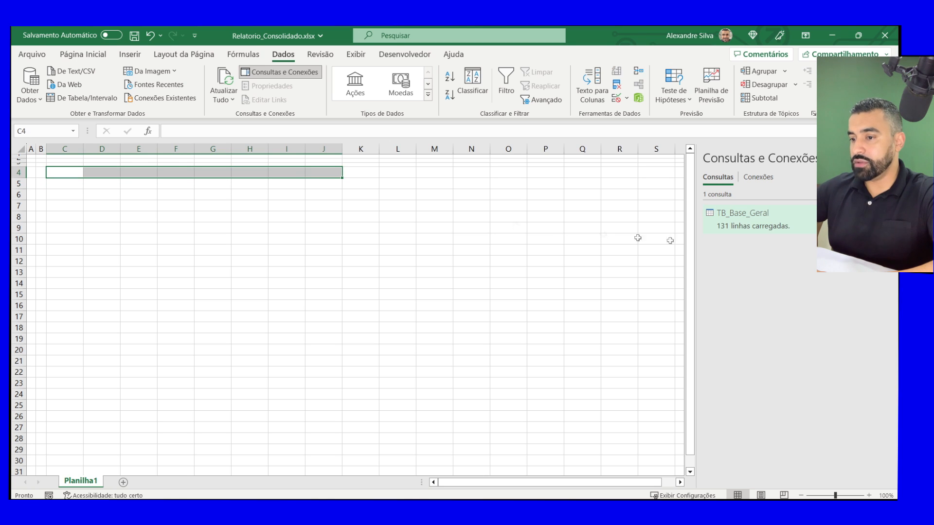
click(743, 213)
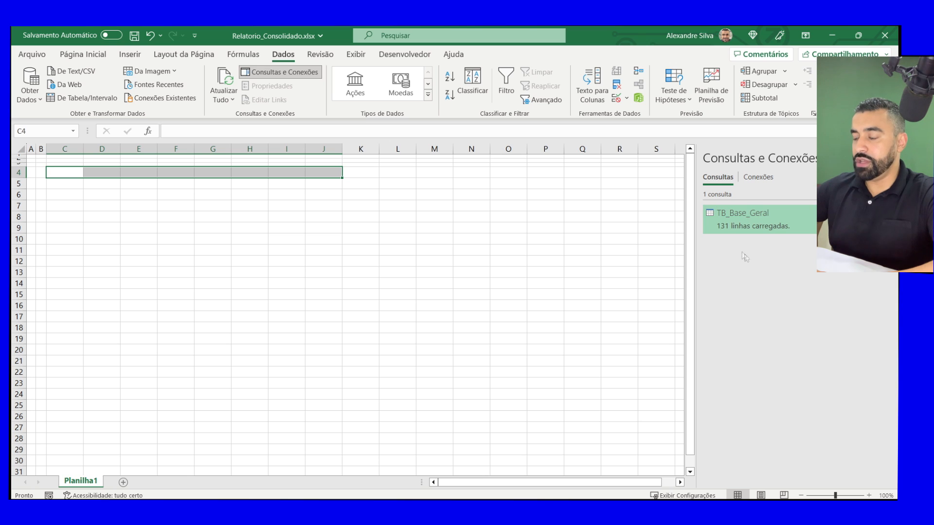
right_click(742, 219)
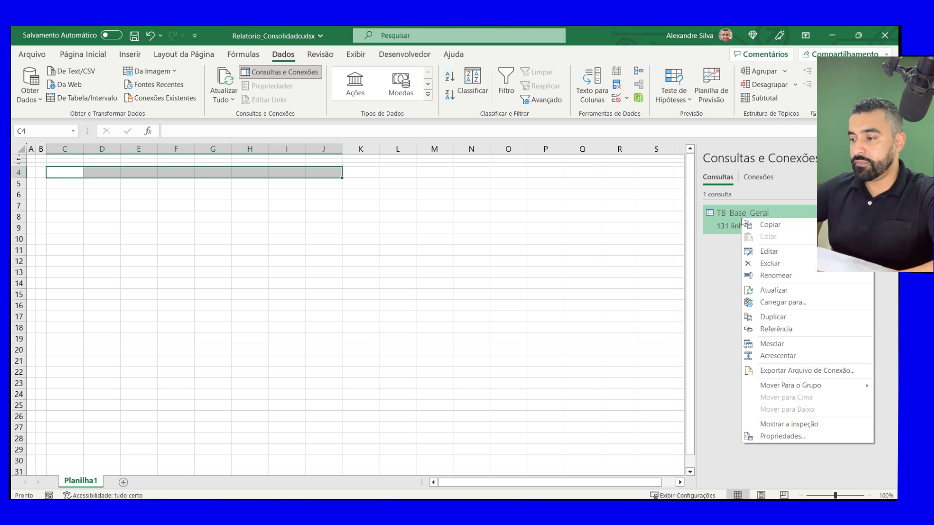
click(788, 304)
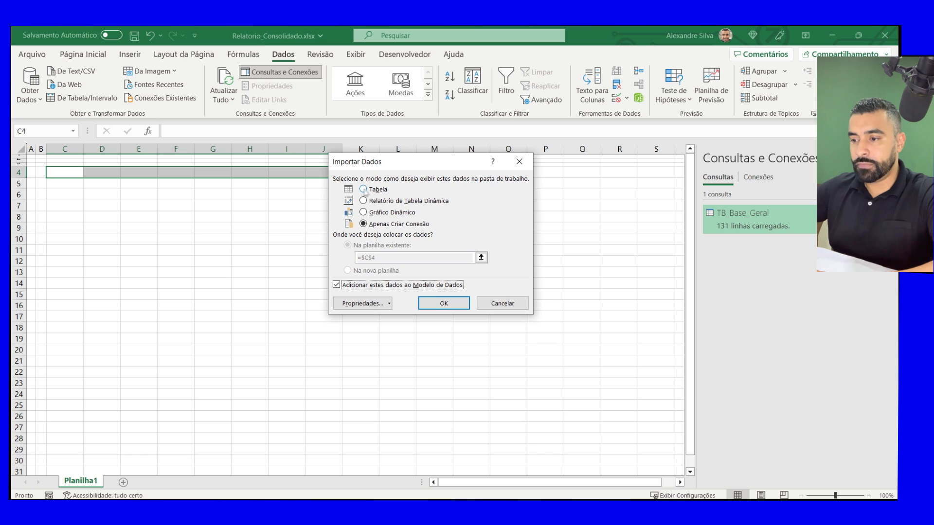
click(363, 190)
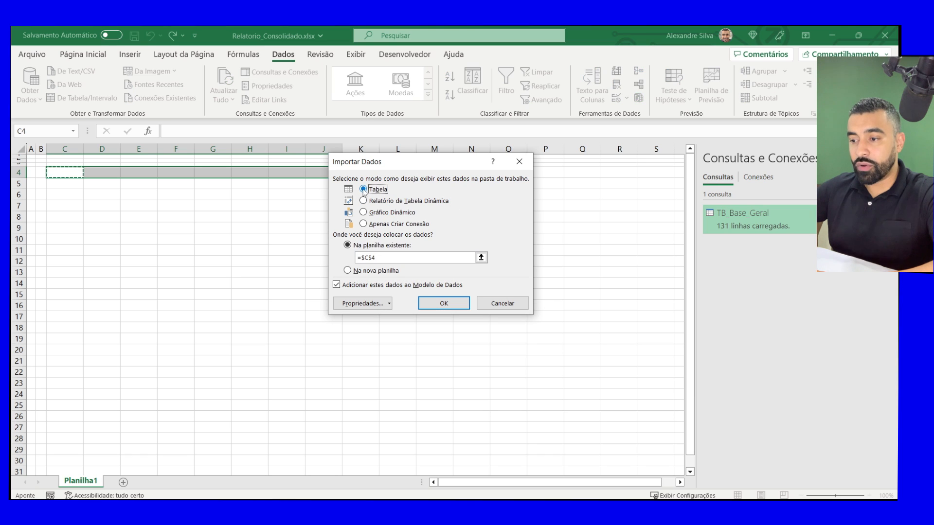
click(386, 259)
drag(384, 258, 347, 258)
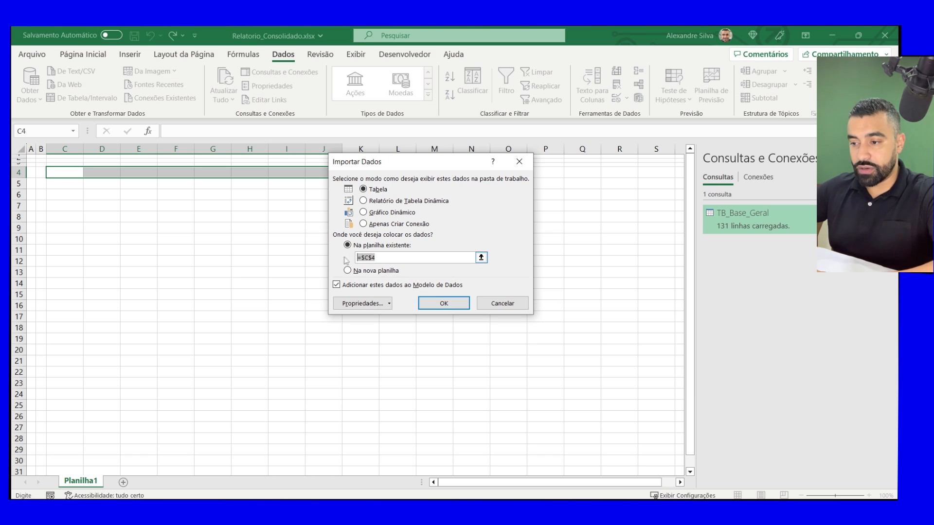
key(BackSpace)
click(68, 172)
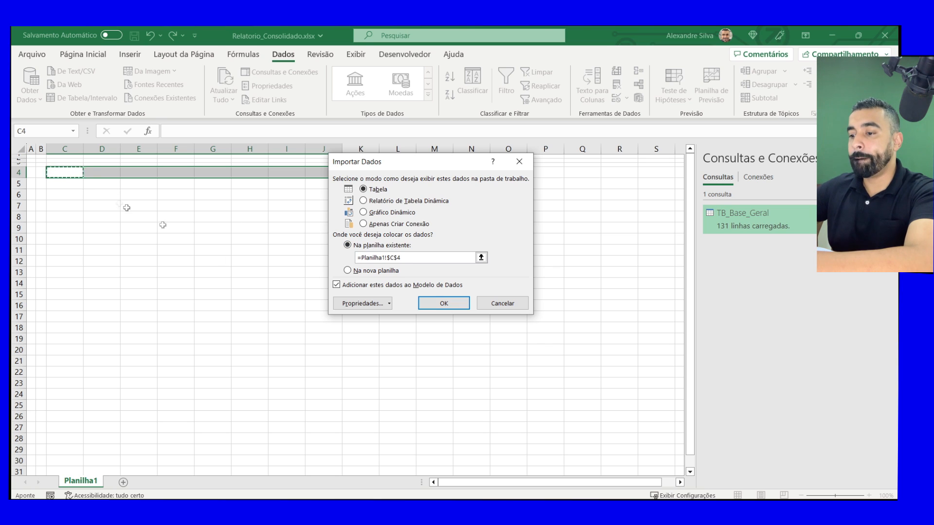
click(443, 304)
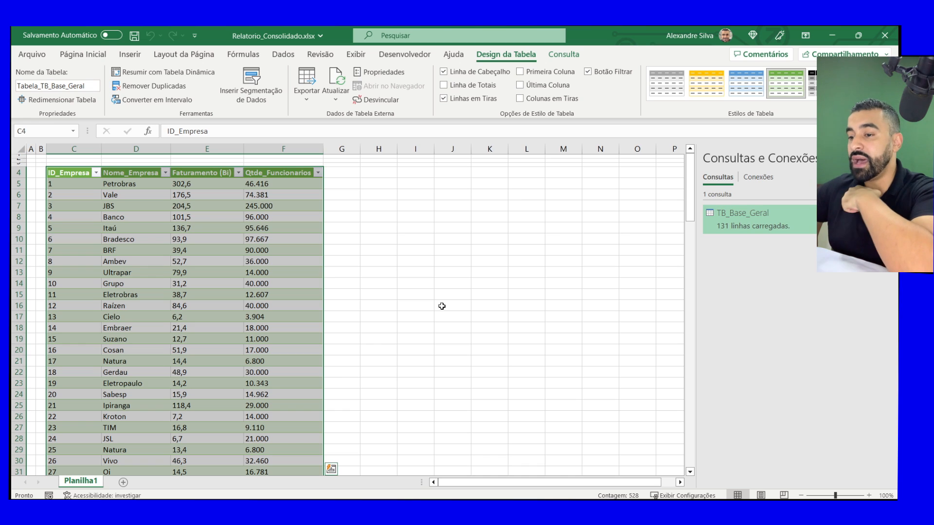
Examine the loaded table's headers and its revenue and employee values in Planilha1.
click(181, 205)
click(248, 220)
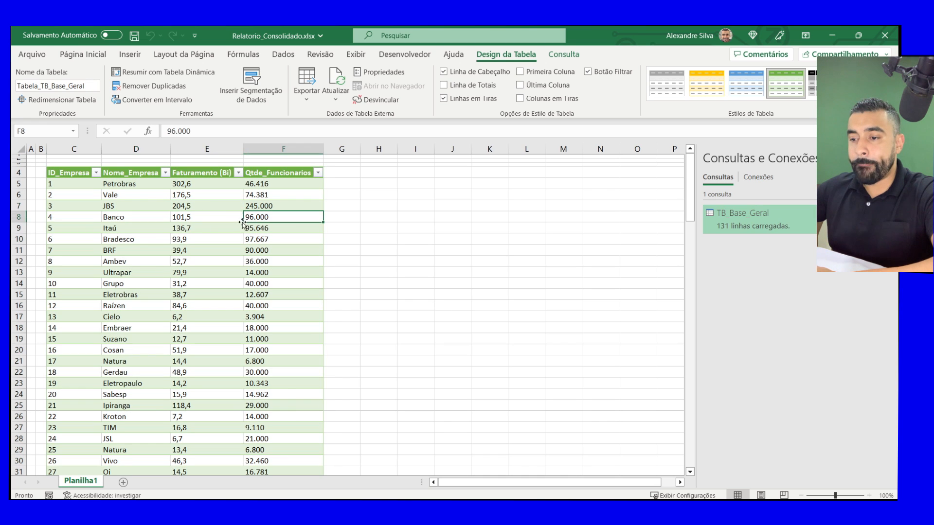
click(167, 260)
click(69, 172)
drag(108, 179, 302, 293)
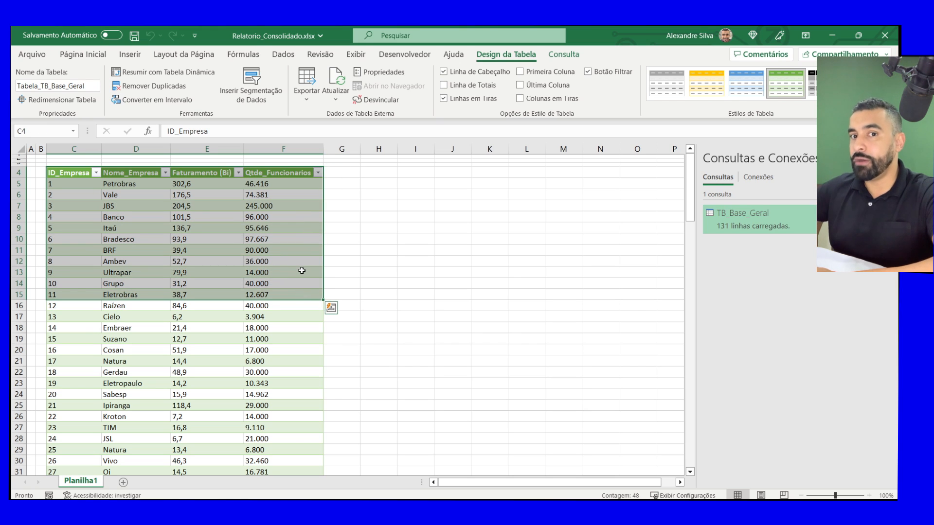
click(282, 228)
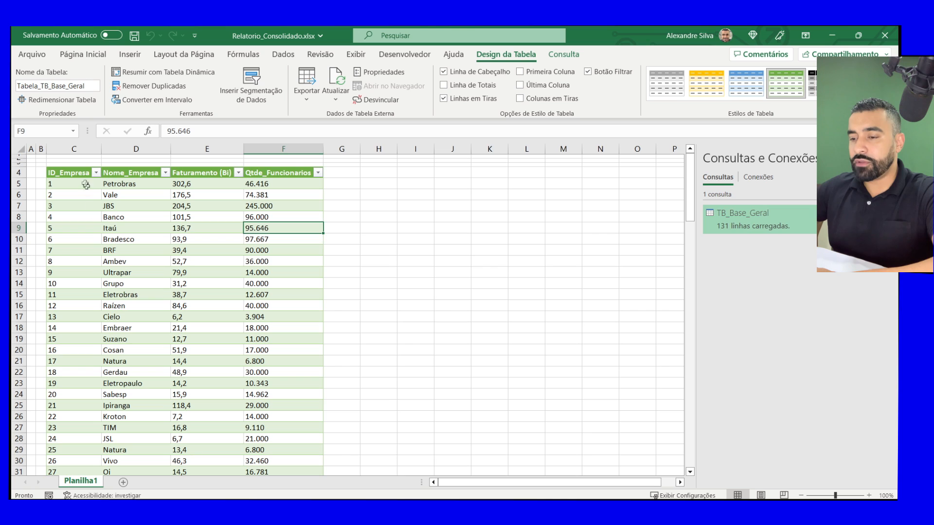
click(72, 176)
click(190, 176)
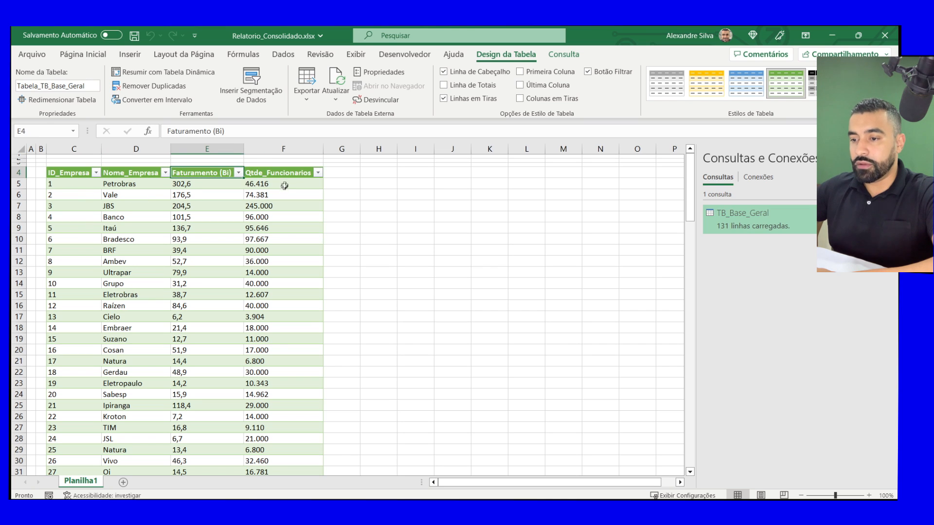
click(273, 176)
click(199, 174)
click(253, 206)
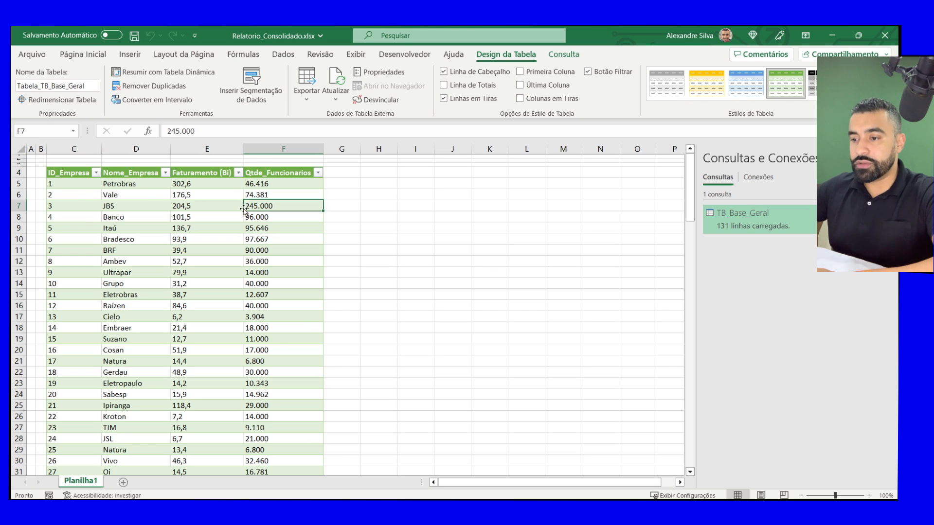
click(228, 210)
click(279, 205)
click(229, 195)
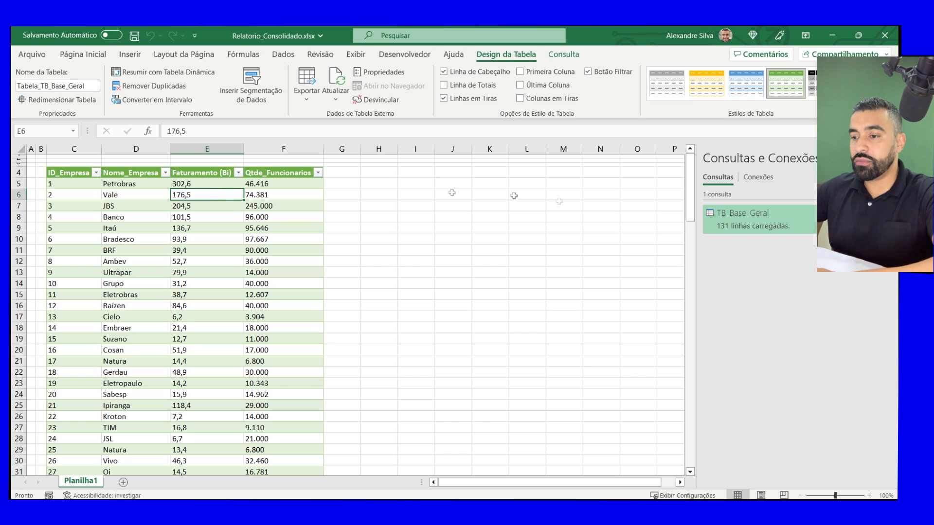
Reopen the TB_Base_Geral query in the Power Query editor and set the Faturamento (Bi) column's data type to Moeda.
double_click(738, 227)
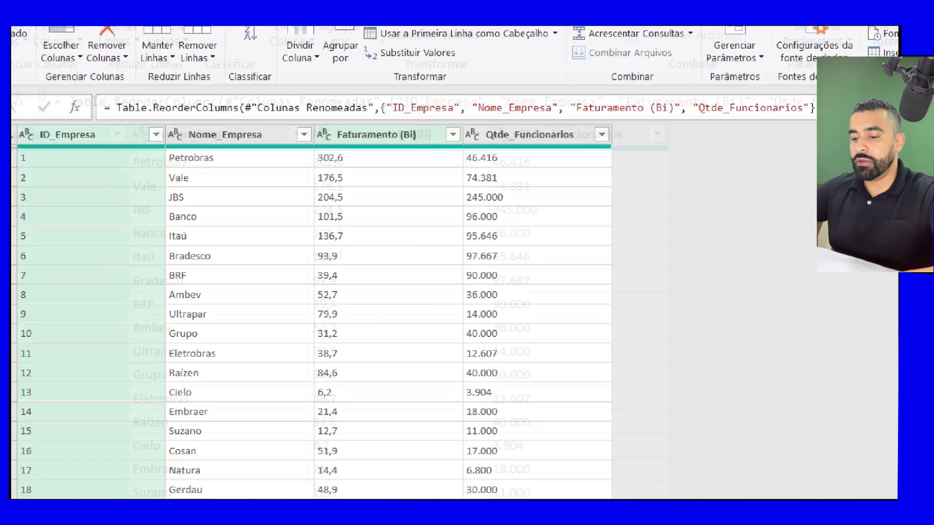
drag(324, 123, 339, 95)
drag(514, 125, 537, 90)
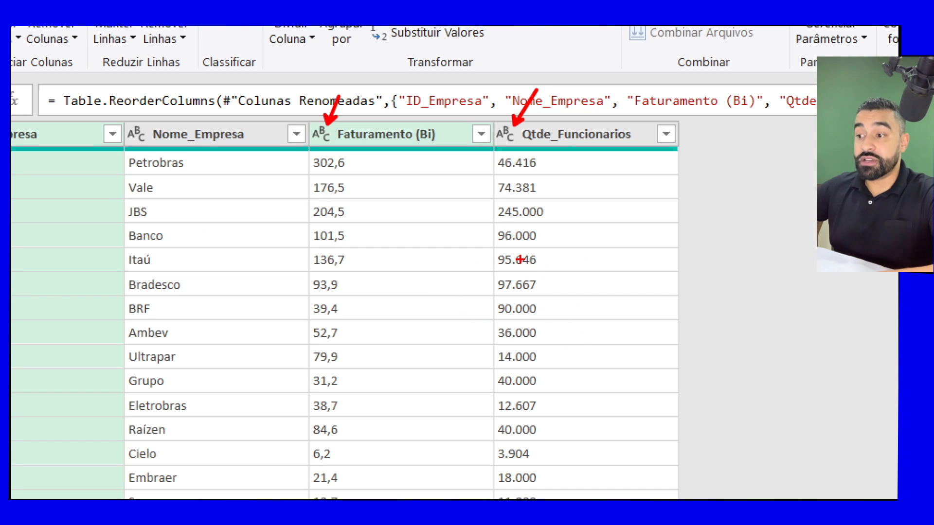
key(Escape)
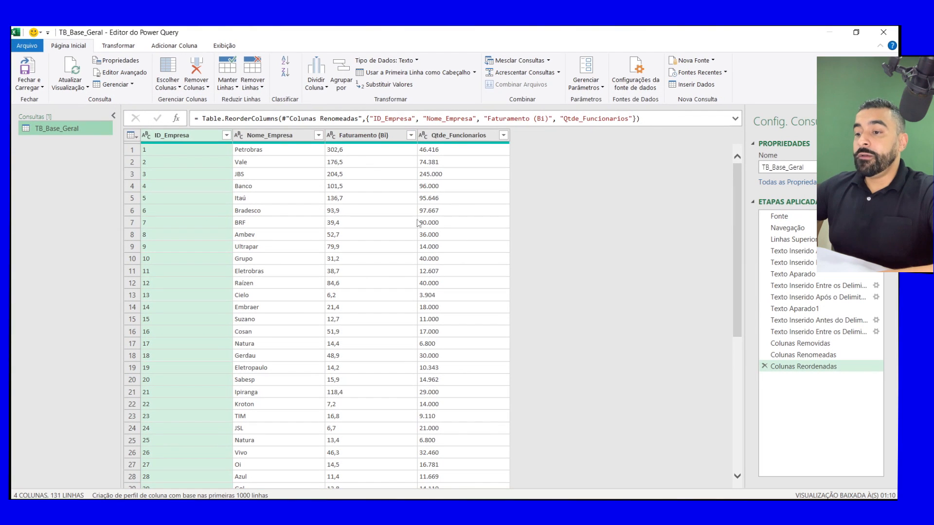
click(332, 136)
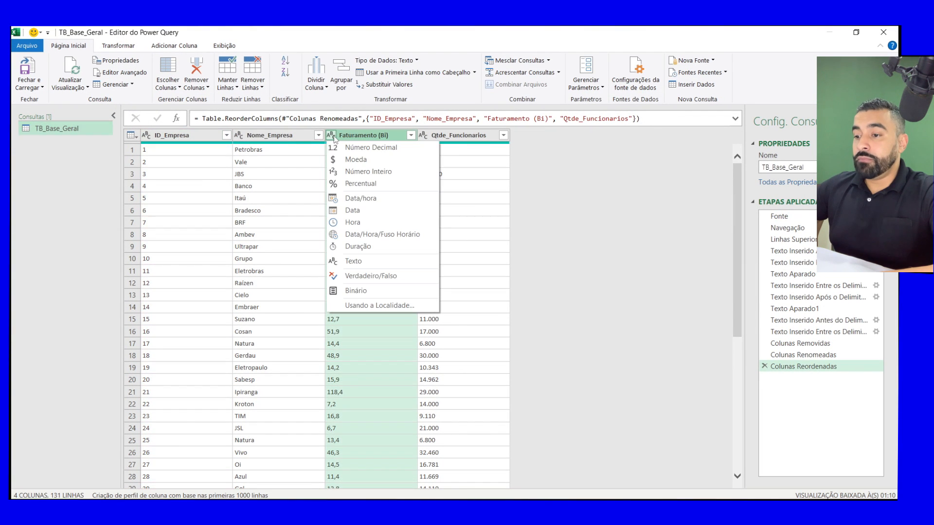
click(379, 159)
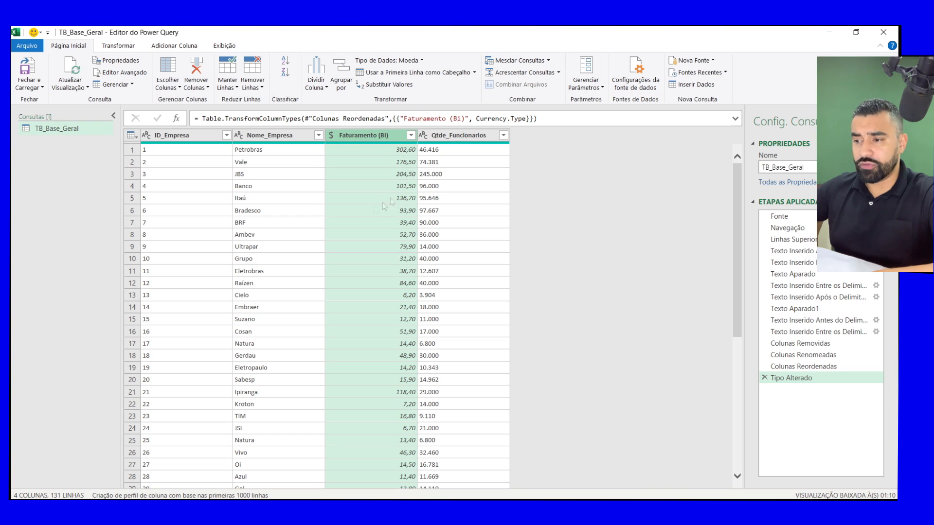
Set the Qtde_Funcionarios column's data type to Número Decimal.
click(479, 206)
click(423, 136)
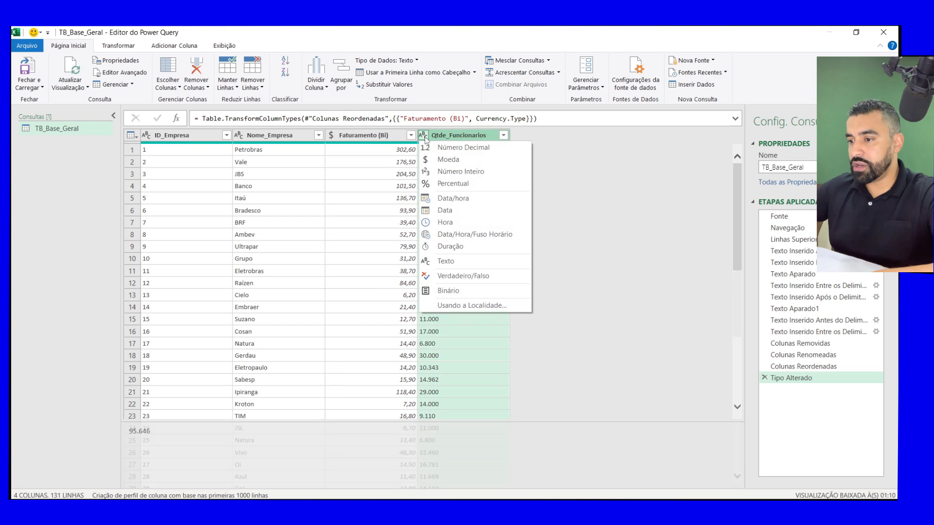
click(498, 150)
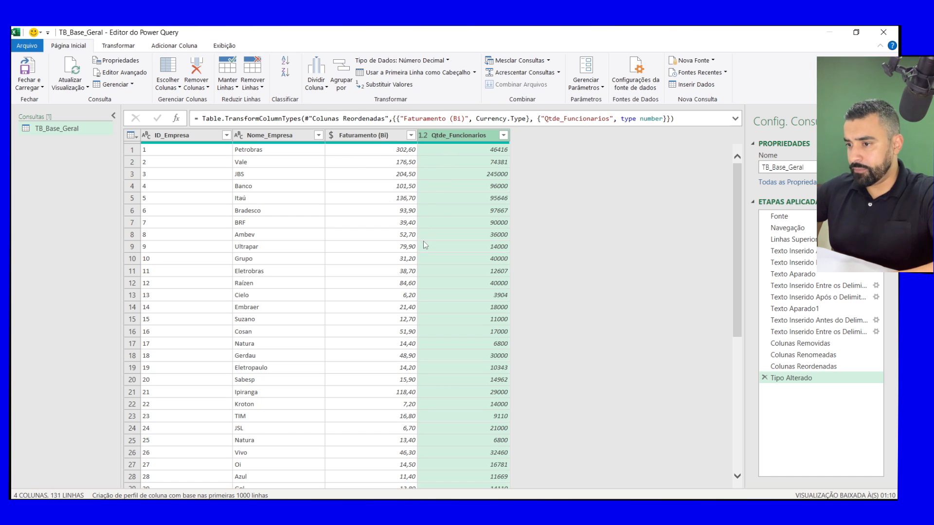
Close and load the query back to Planilha1, and check the revenue and employee columns.
click(29, 86)
click(55, 100)
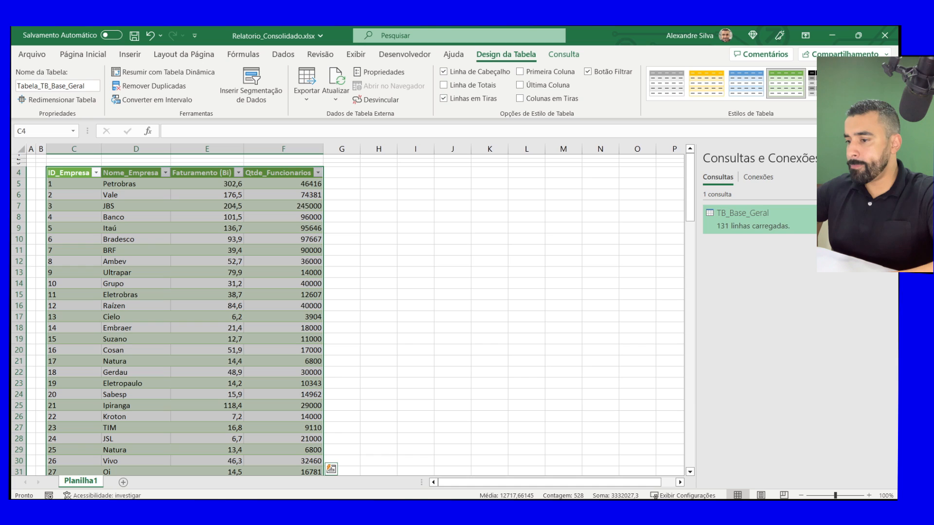
click(233, 189)
drag(229, 184, 211, 330)
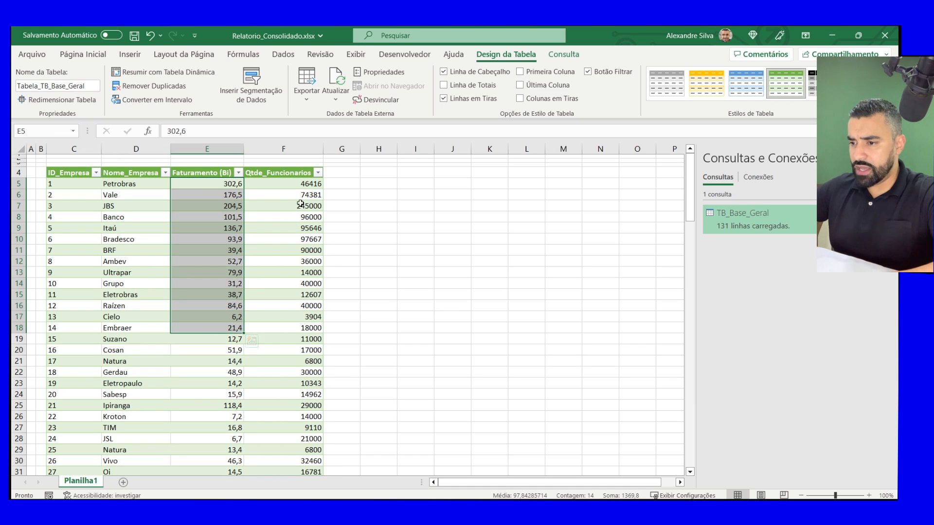
click(302, 186)
click(294, 284)
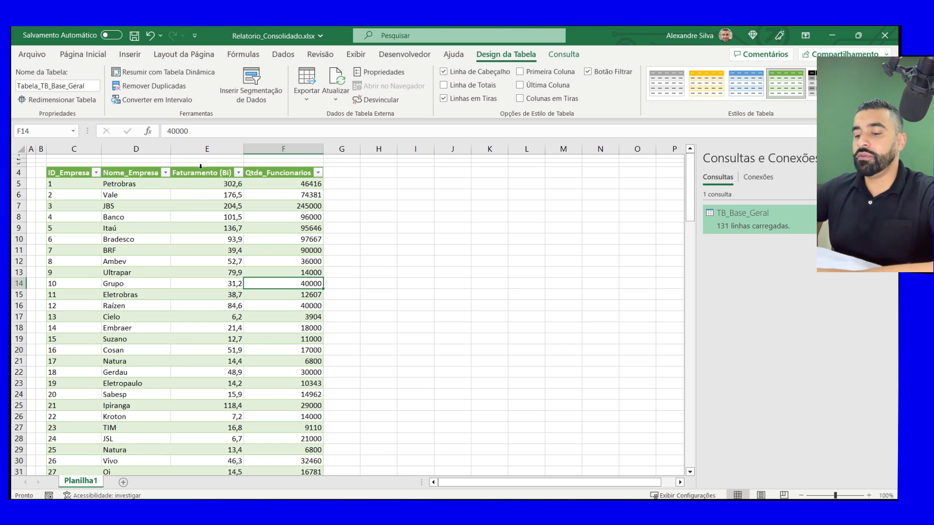
Apply the R$ accounting number format to all values of the Faturamento (Bi) column.
click(399, 237)
scroll(399, 238, up, 3)
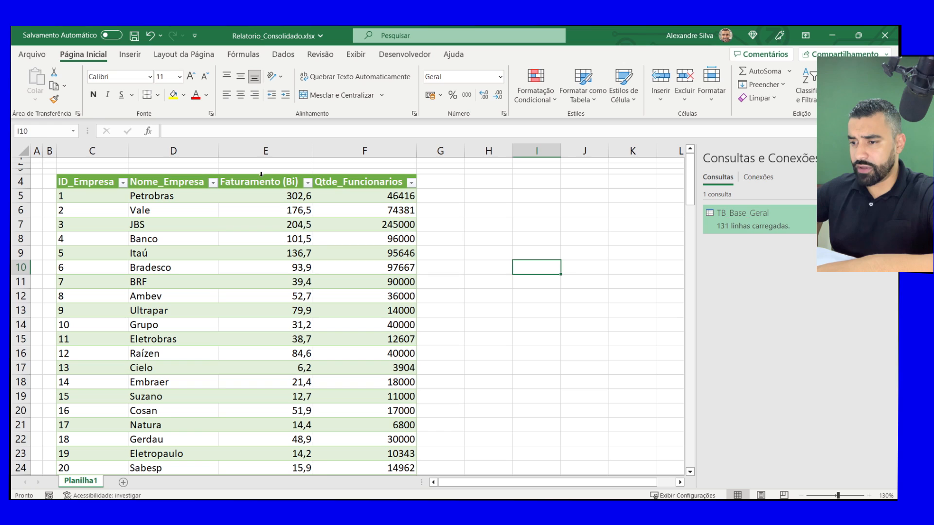
click(261, 173)
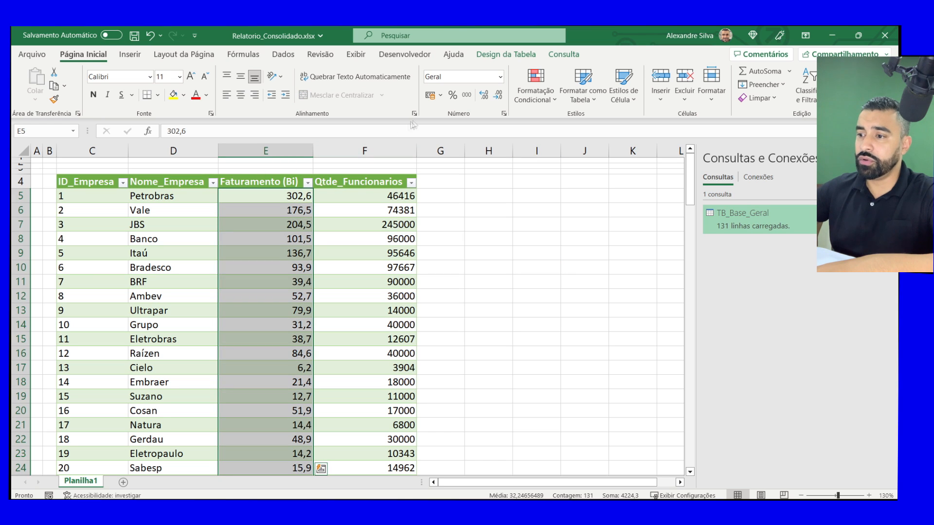
click(431, 97)
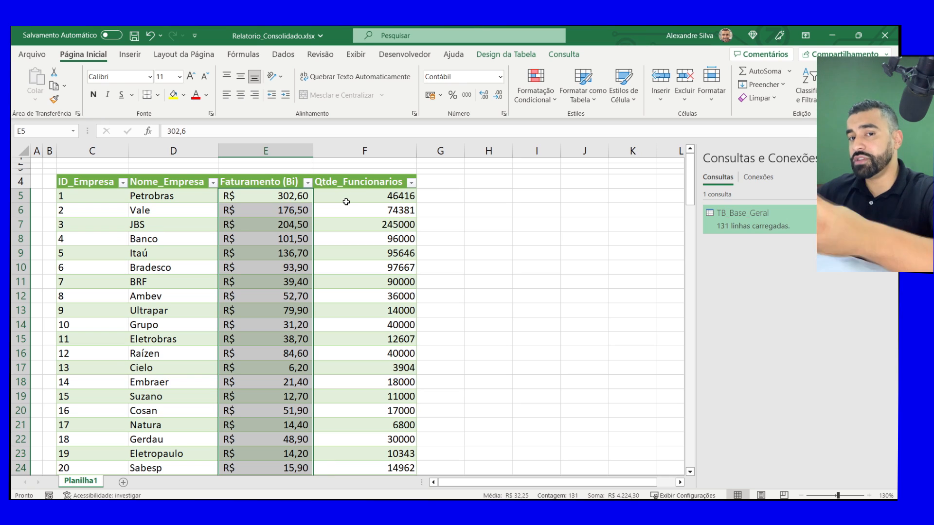
Format all Qtde_Funcionarios values with a thousands separator and no decimal places.
click(367, 181)
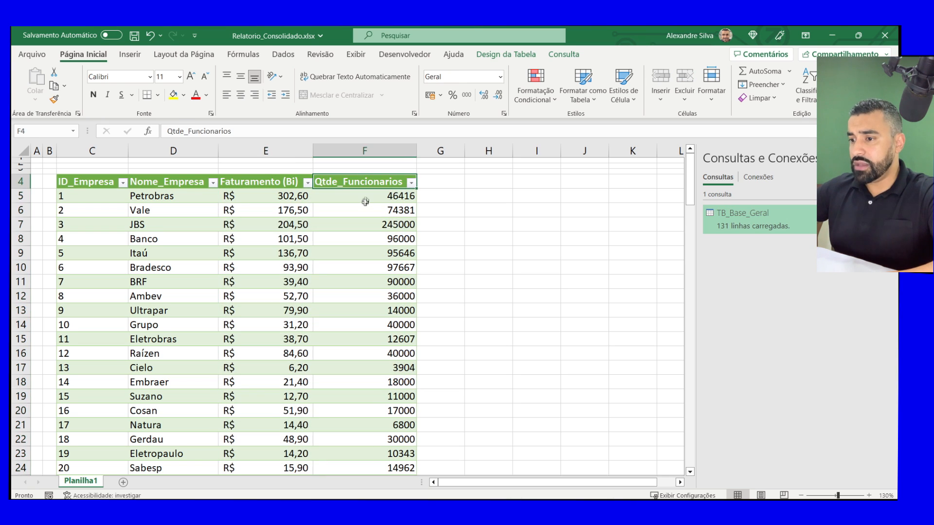
click(365, 176)
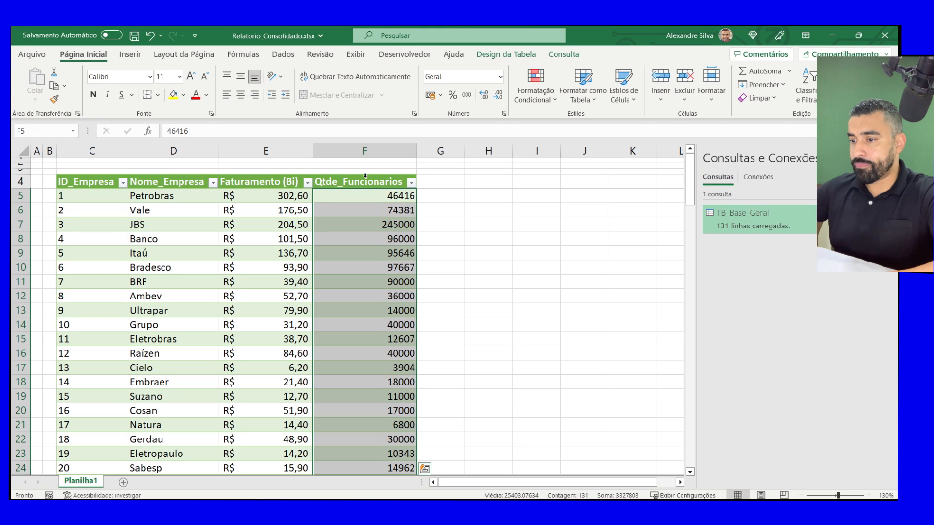
click(466, 96)
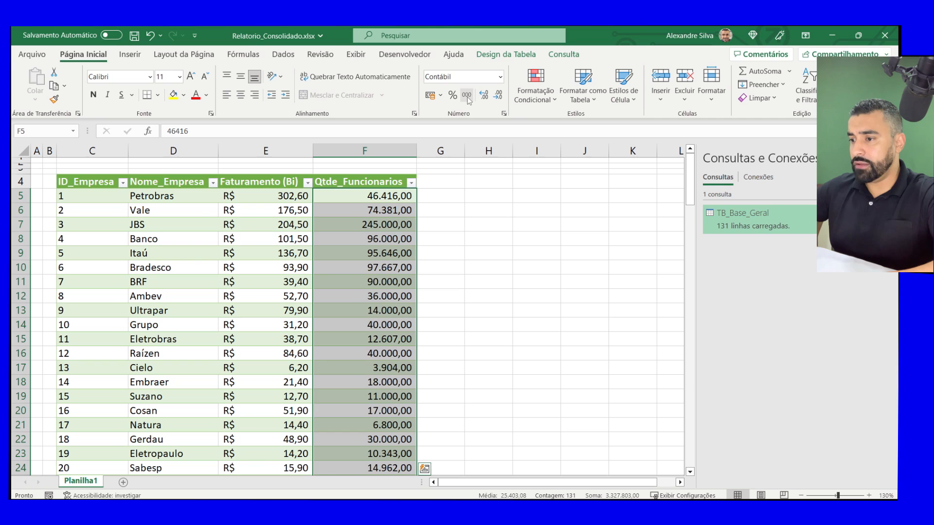
click(498, 95)
click(497, 95)
click(367, 221)
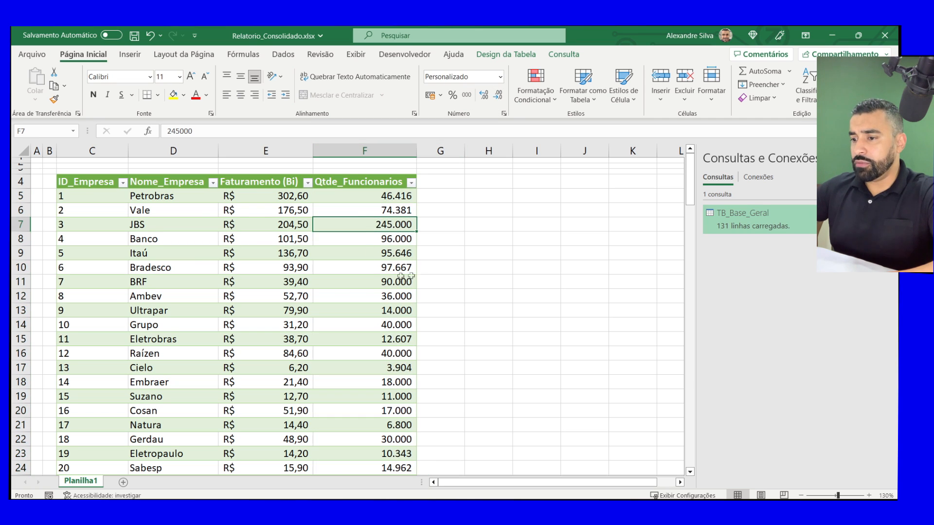
click(487, 211)
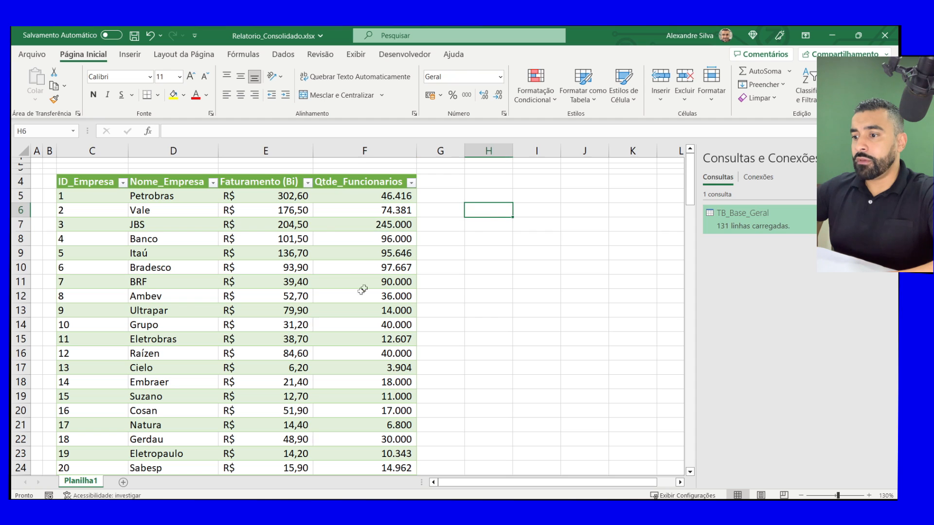
Save the Relatorio_Consolidado.xlsx workbook.
click(369, 249)
click(81, 237)
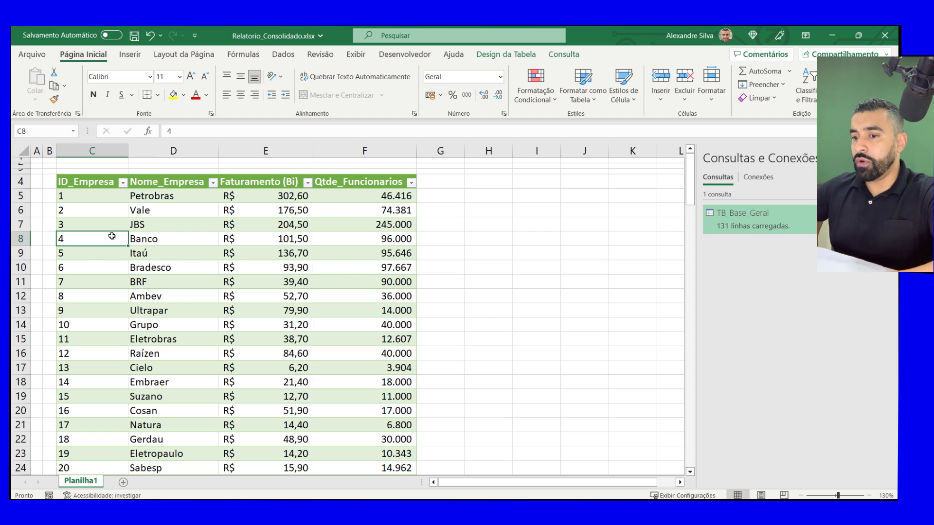
click(141, 225)
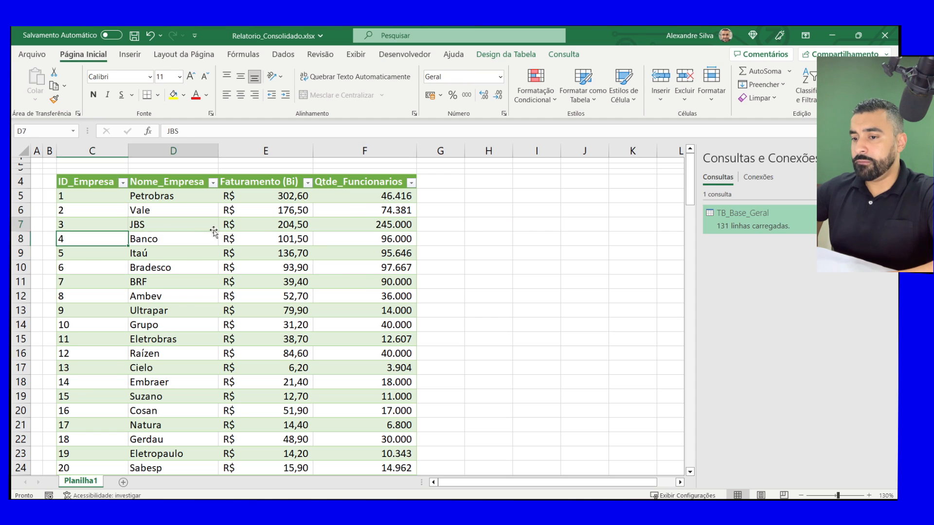
click(135, 37)
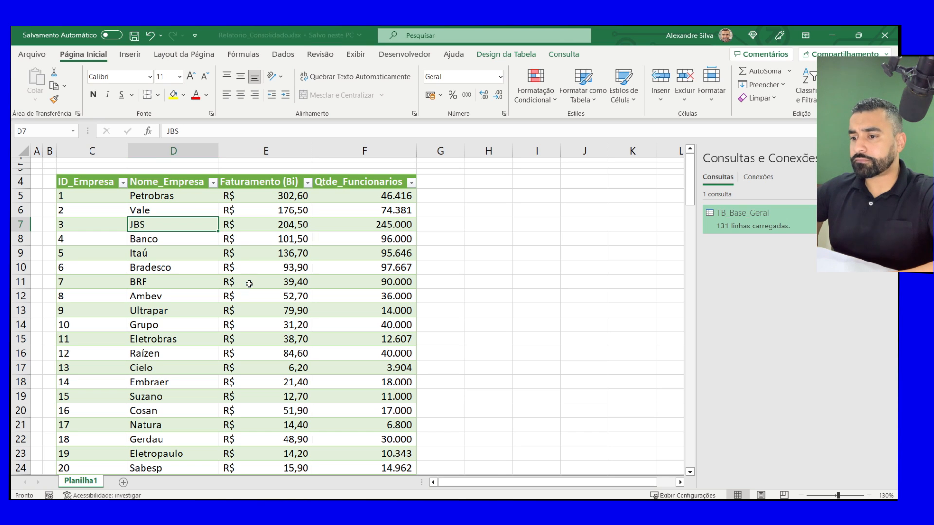
click(174, 268)
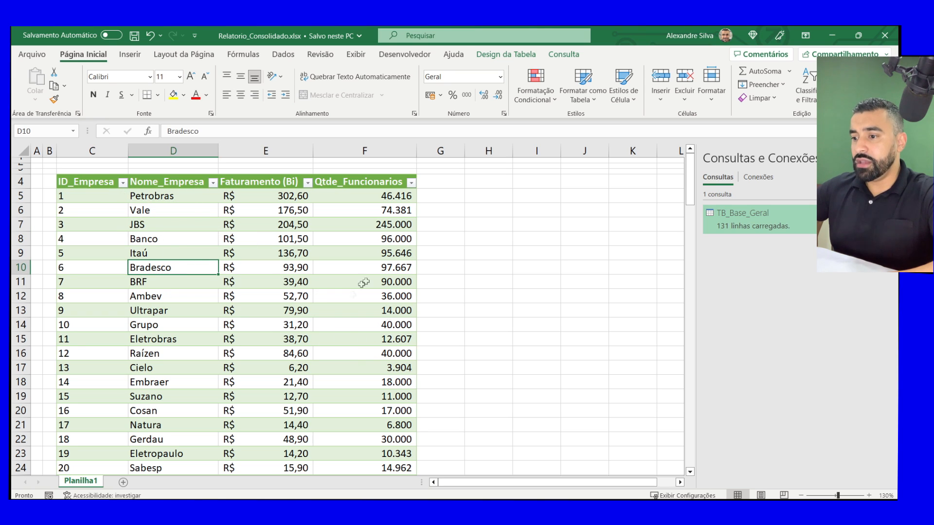
click(398, 249)
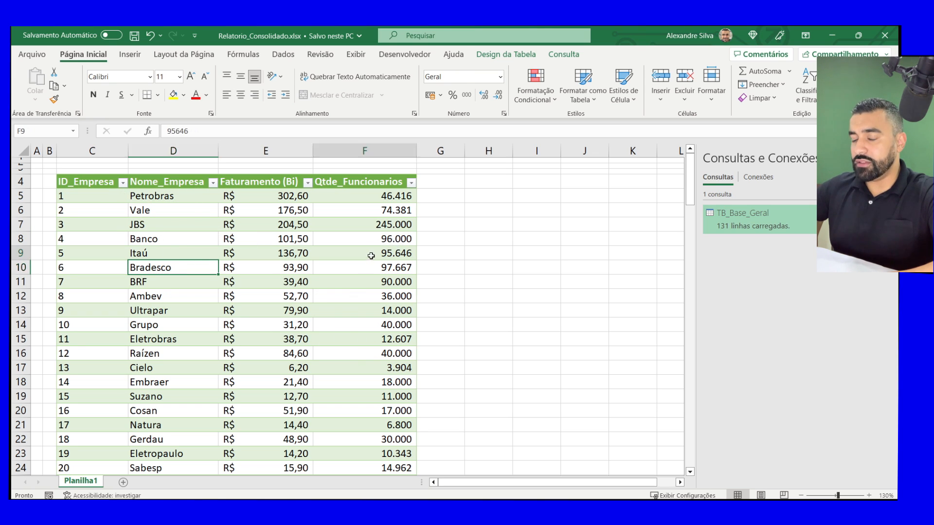
Refresh all of the workbook's queries and connections.
click(282, 55)
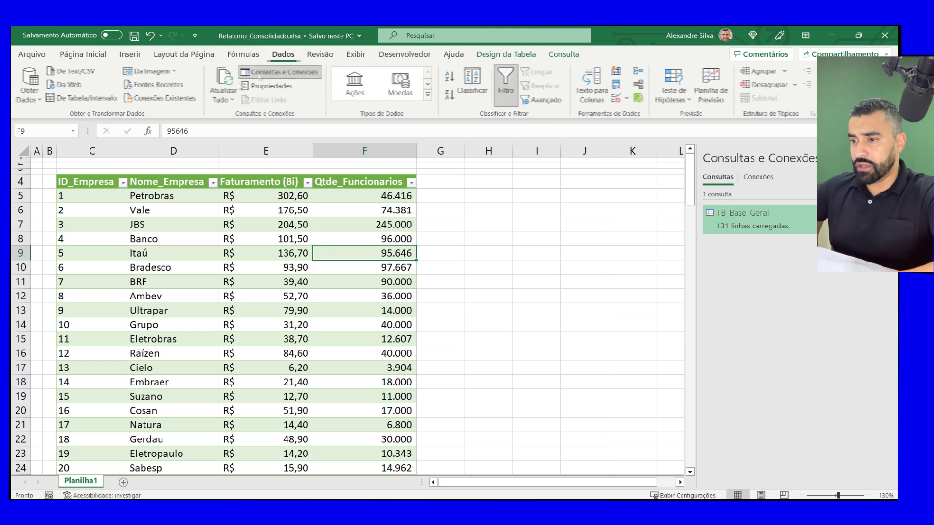
click(227, 80)
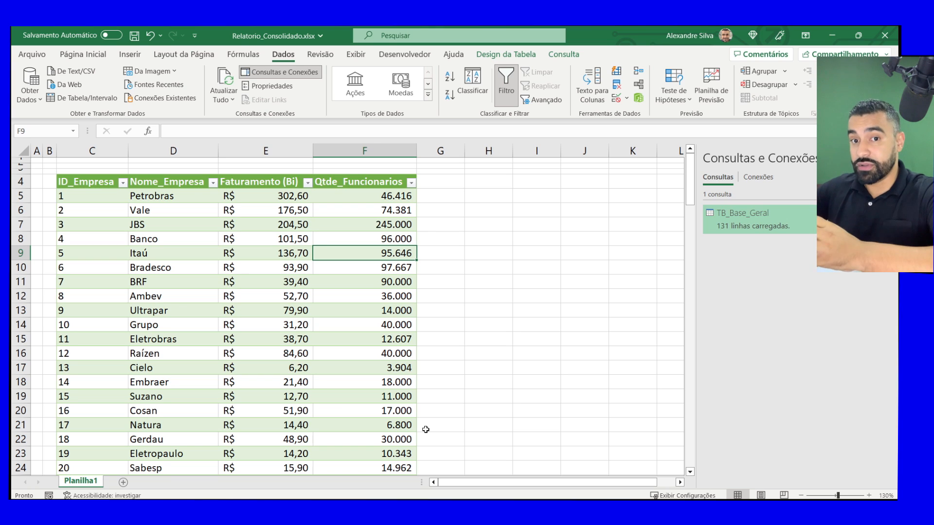
click(167, 277)
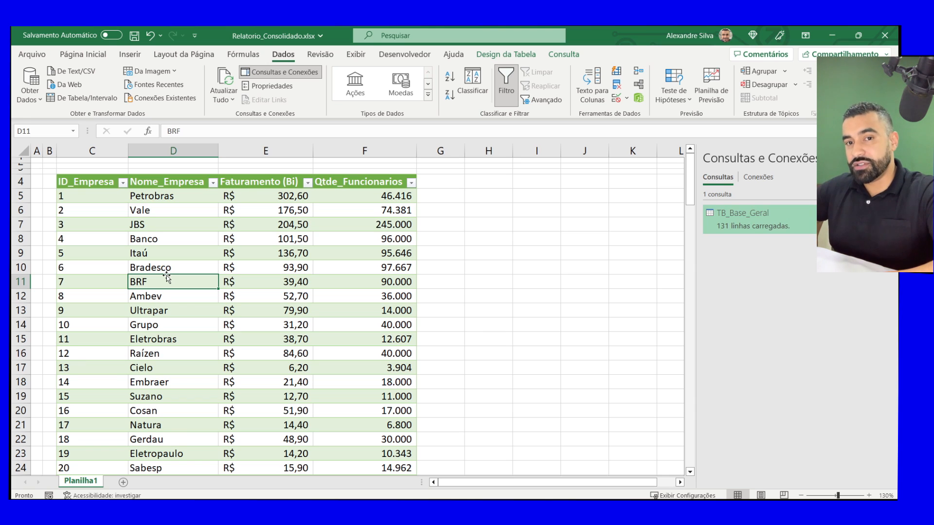
click(618, 282)
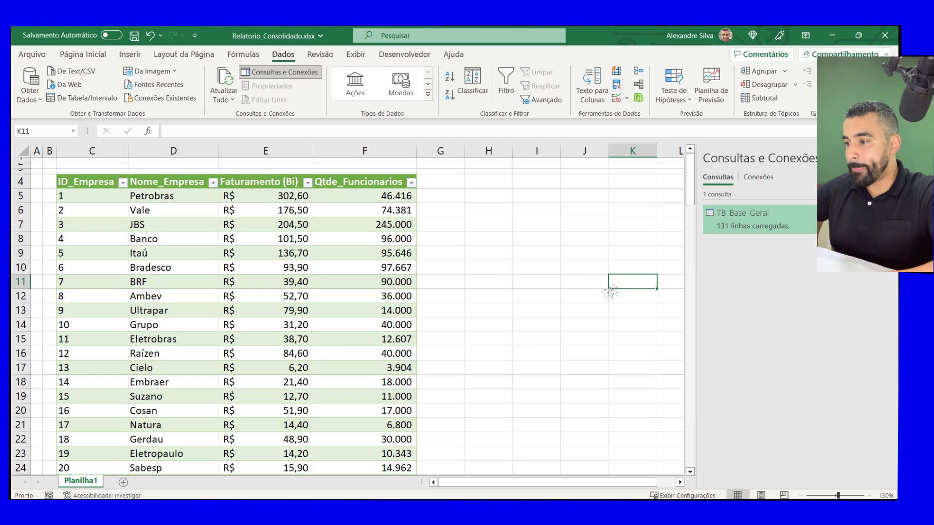
Freeze the panes above row 5 so the table's header row stays in view.
click(278, 382)
scroll(262, 369, down, 2)
scroll(232, 346, up, 3)
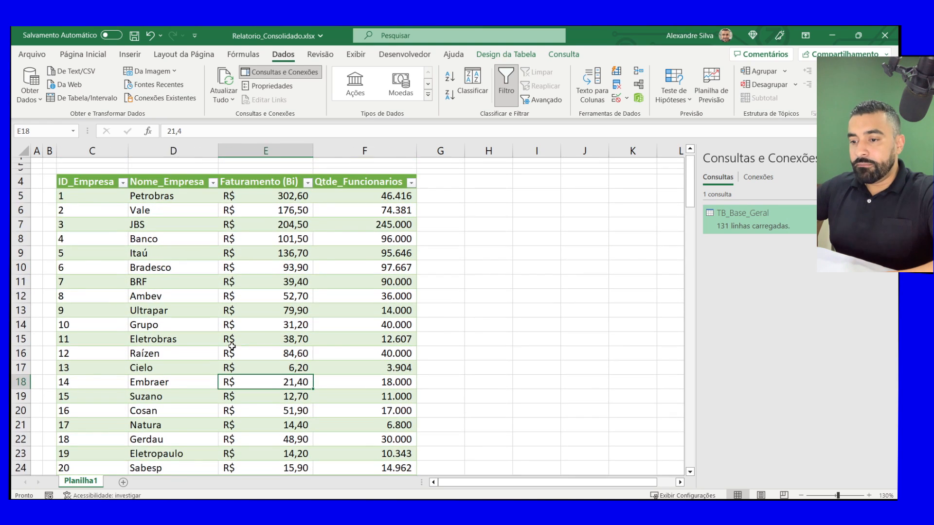
click(21, 195)
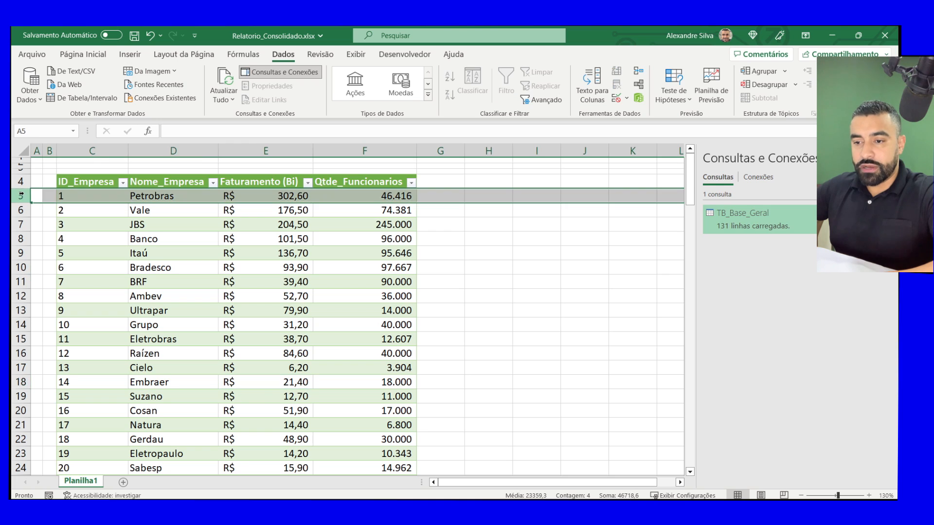
click(330, 55)
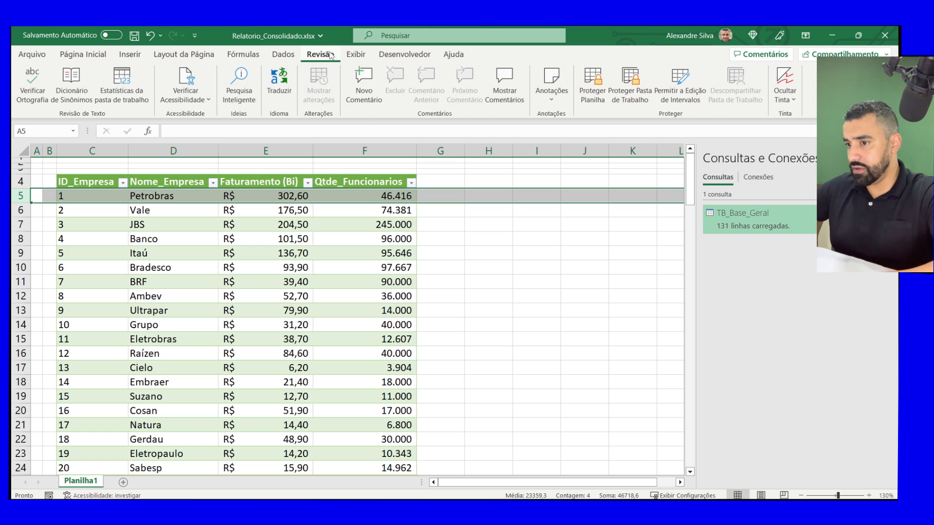
click(284, 55)
click(356, 55)
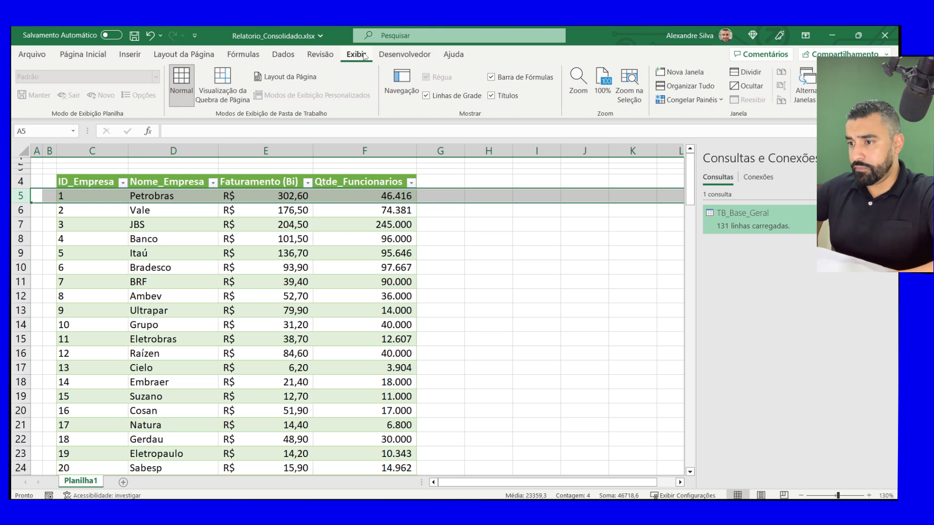
click(701, 99)
click(723, 121)
Check the table's records beneath the frozen header down to the last entry in the ID_Empresa column.
scroll(332, 242, down, 5)
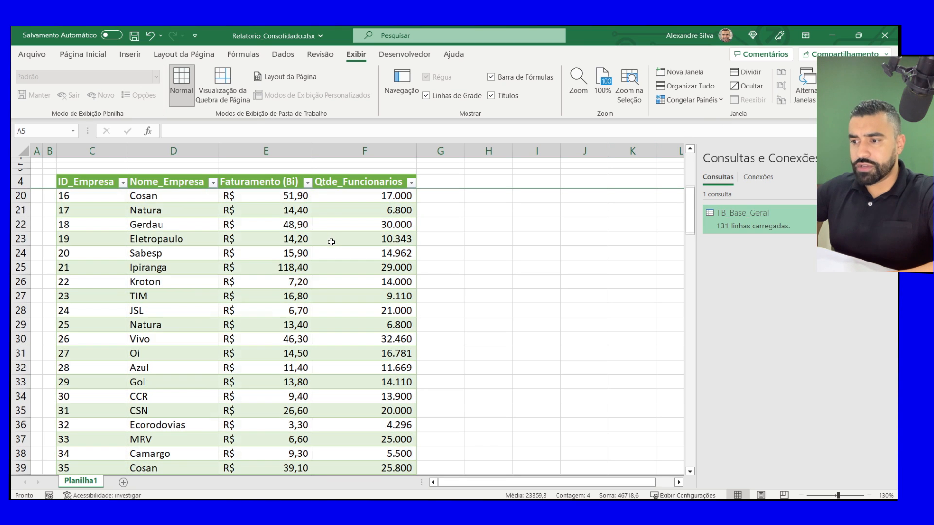
scroll(310, 249, down, 5)
click(91, 228)
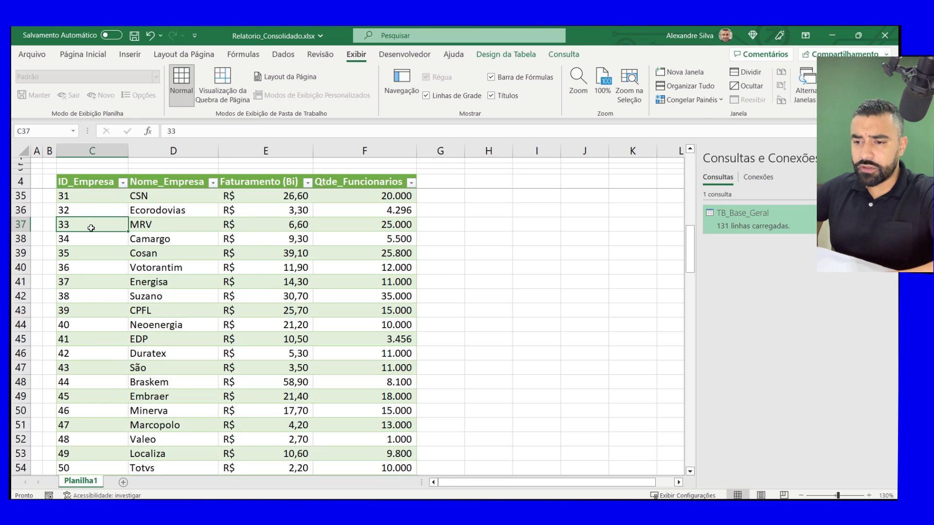
key(ctrl+shift+Down)
scroll(90, 233, down, 5)
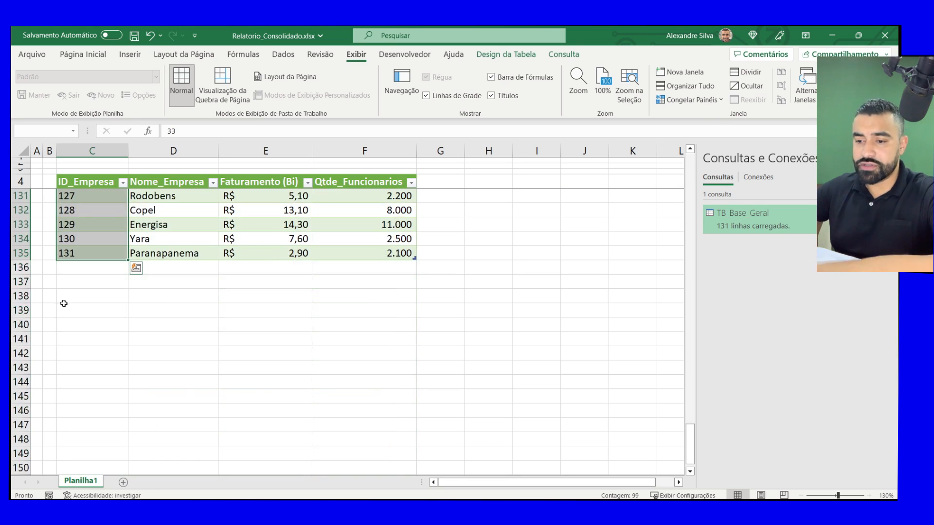
click(76, 254)
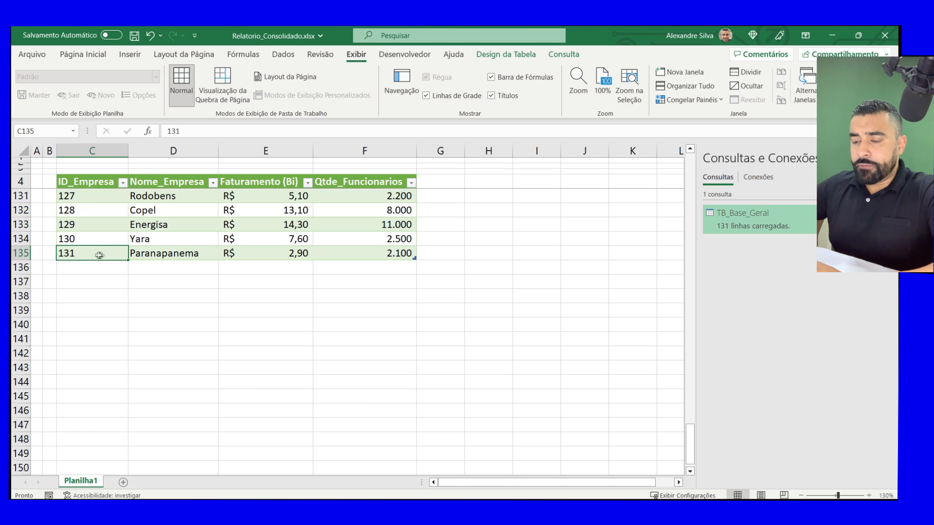
Check the last records at the end of the table across all four columns.
key(Right)
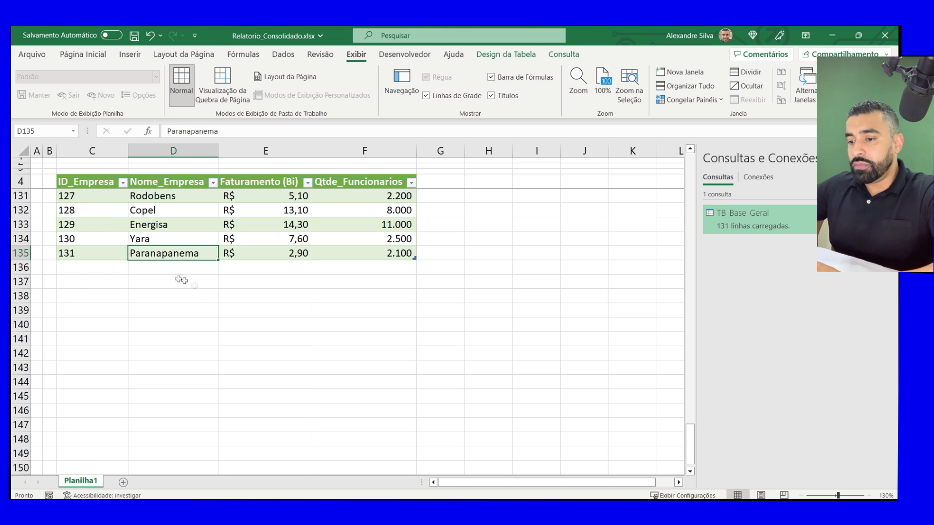
click(301, 251)
click(395, 254)
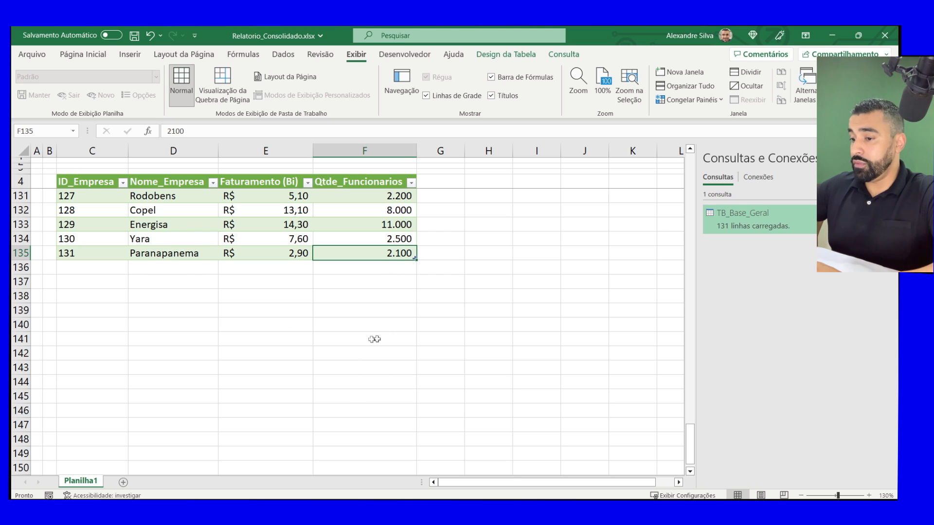
click(282, 268)
scroll(94, 251, up, 1)
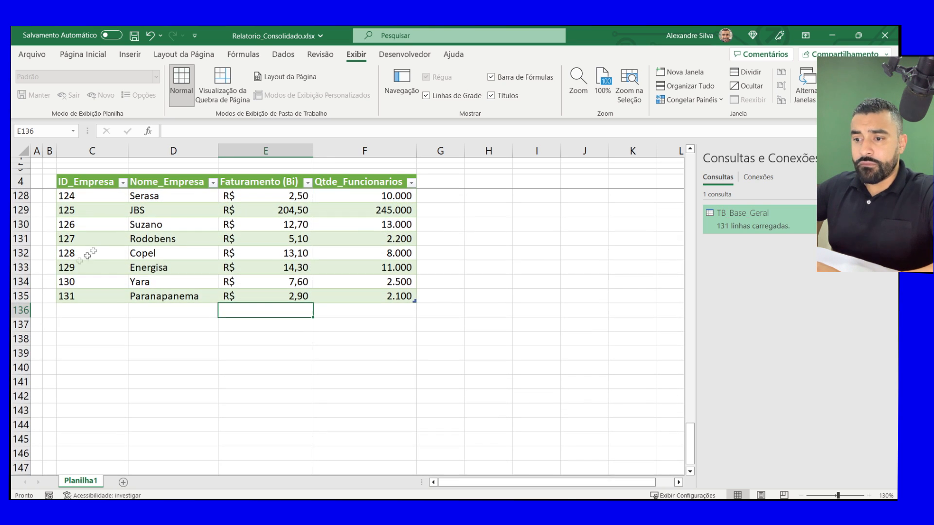
drag(76, 267, 340, 294)
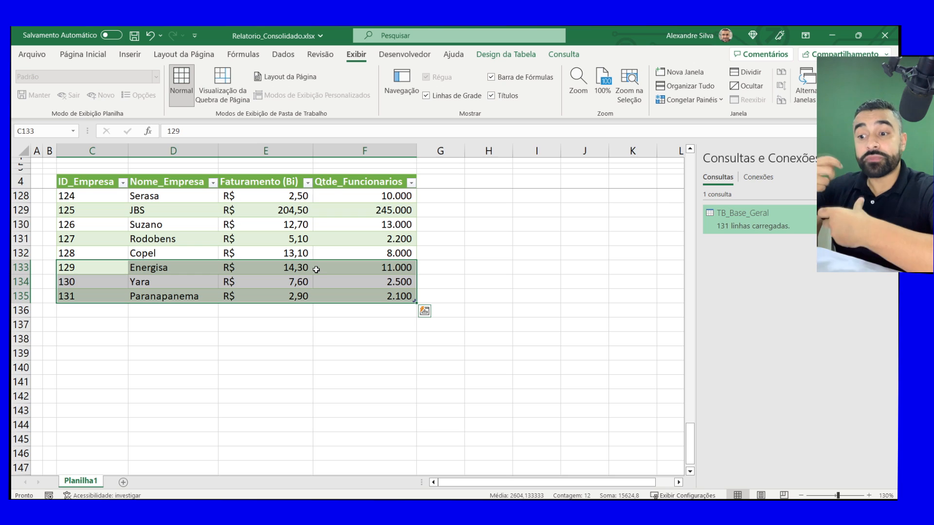
click(270, 368)
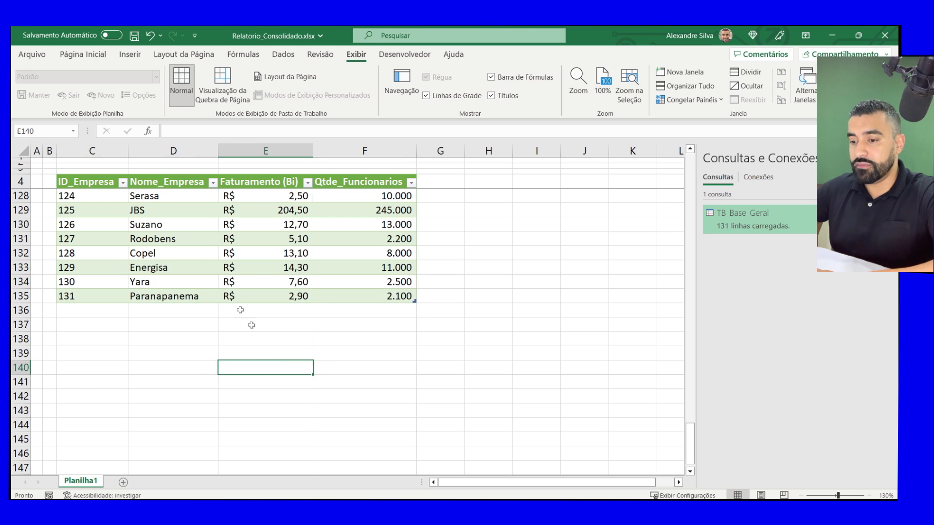
Switch to the Ranking folder in File Explorer and open the Geral.xlsx workbook.
key(alt+Tab)
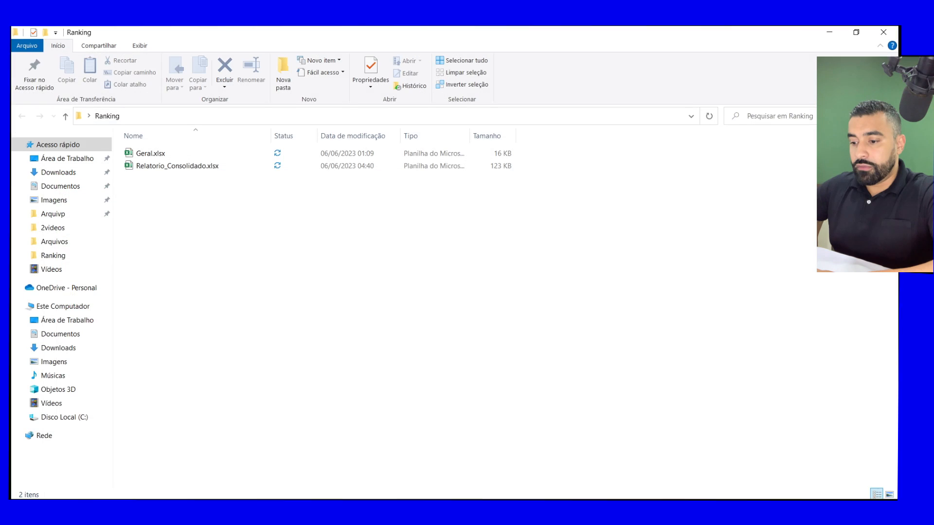
click(153, 153)
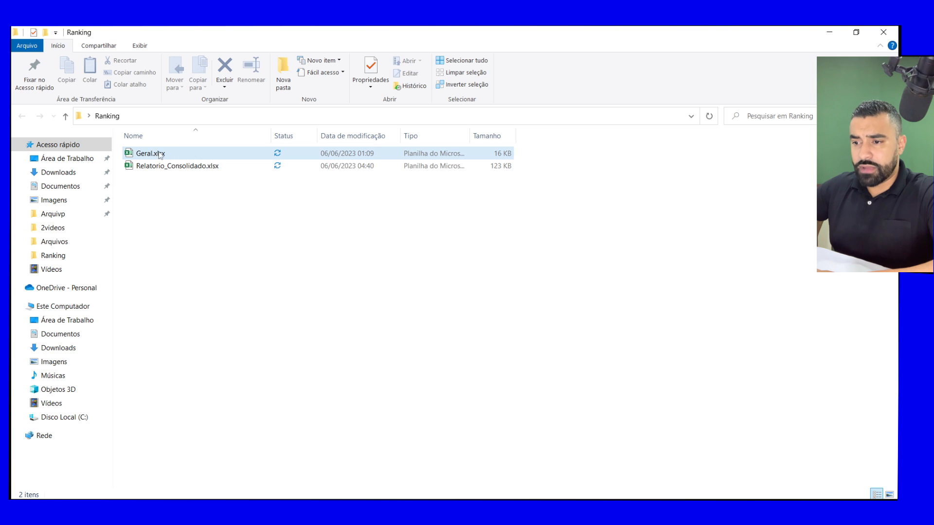
double_click(160, 154)
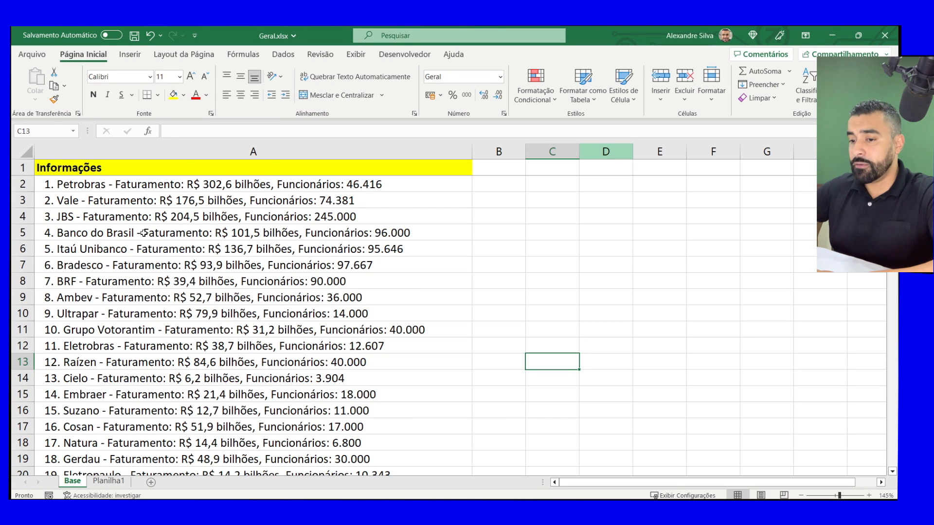
Go to the end of the Informações list on the Base sheet and select the empty cell A133 beneath it.
click(151, 223)
click(106, 184)
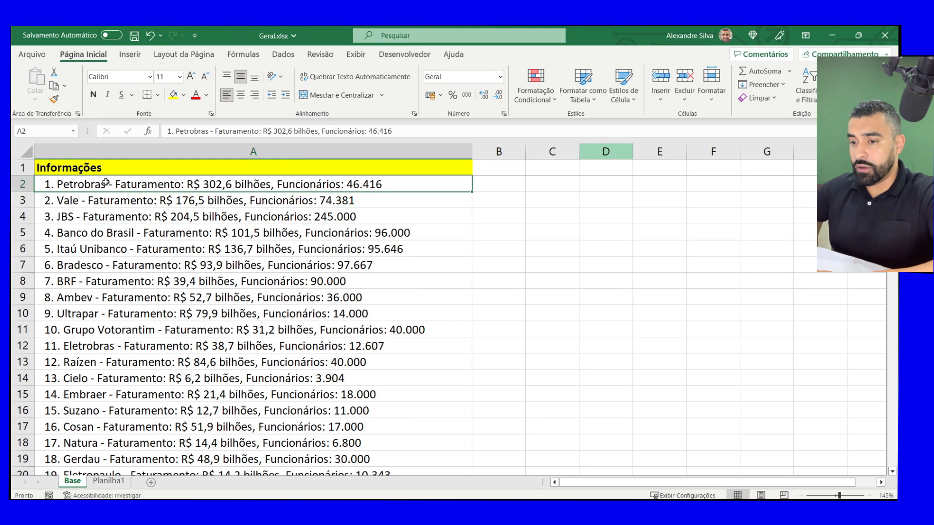
key(ctrl+shift+Down)
scroll(104, 217, down, 4)
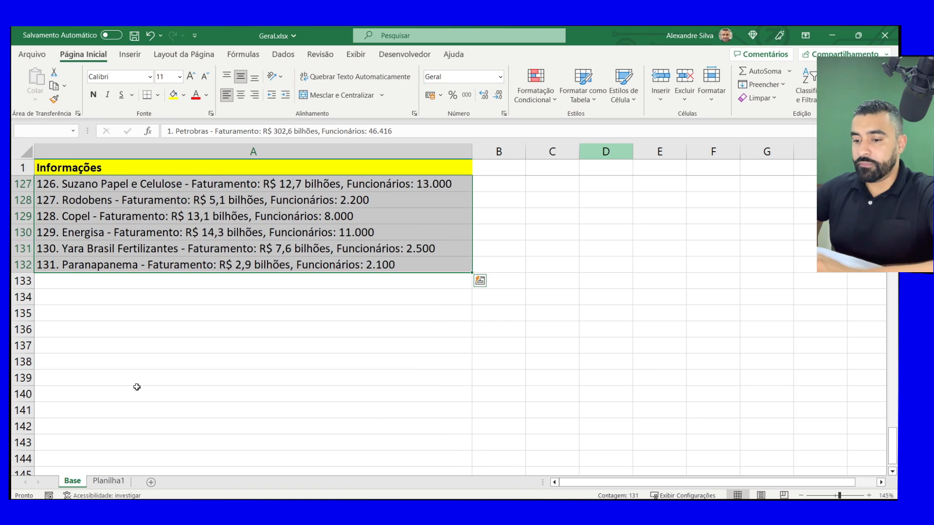
click(100, 264)
key(Down)
Copy entries 132 to 134 (Anglo American, GranBio, Klabin) from Planilha1 and paste them into the Base sheet starting at A133.
click(108, 481)
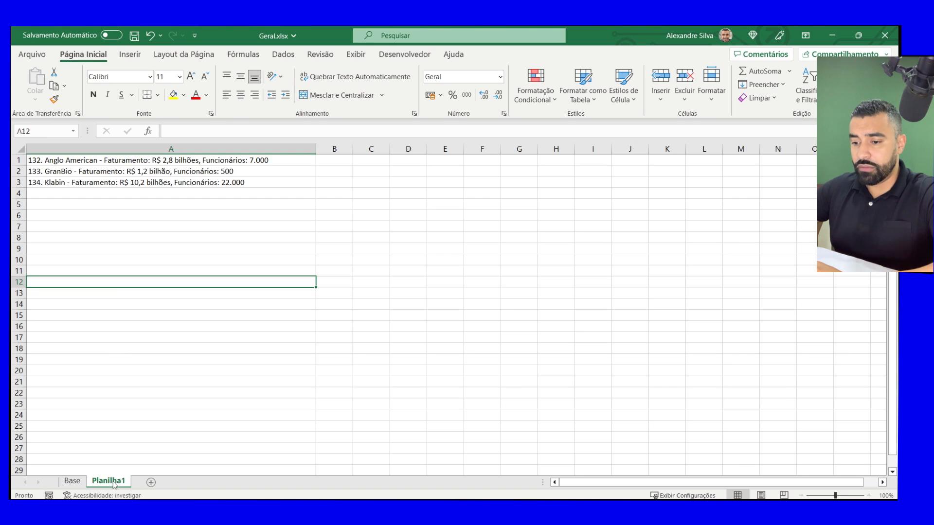
click(79, 207)
drag(35, 161, 127, 177)
key(ctrl+c)
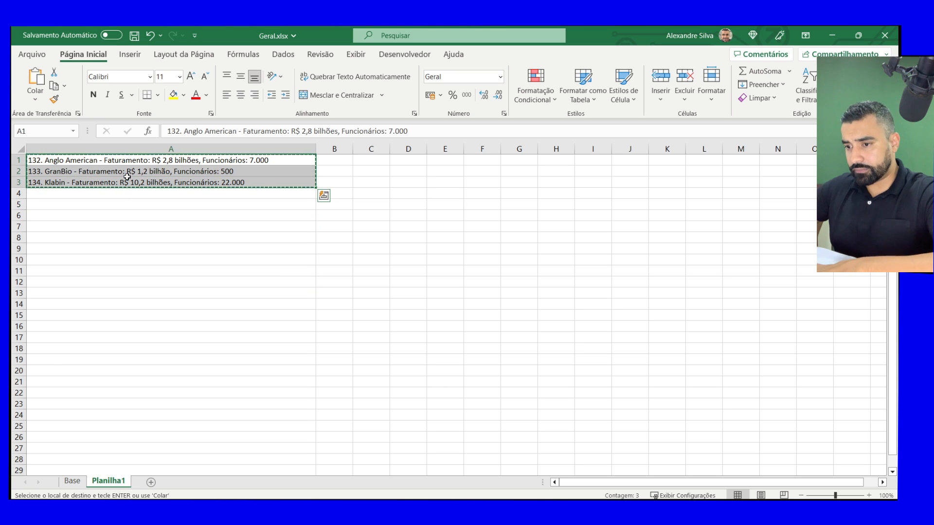
click(72, 481)
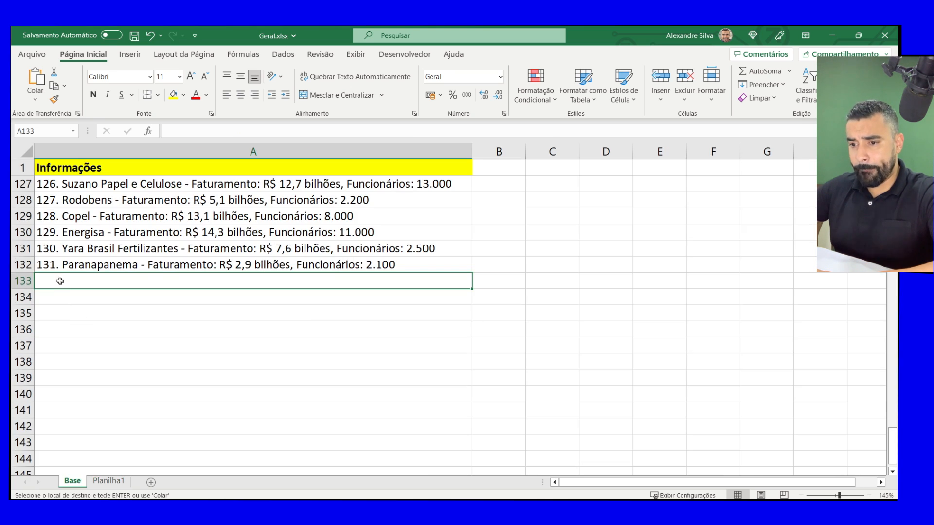
key(ctrl+v)
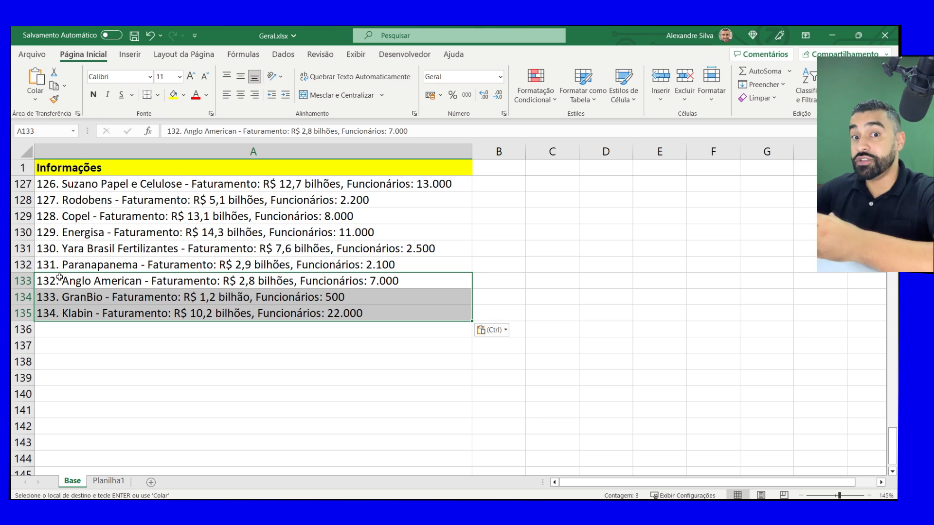
Review the pasted entries in A133:A135, then save and close Geral.xlsx.
click(302, 343)
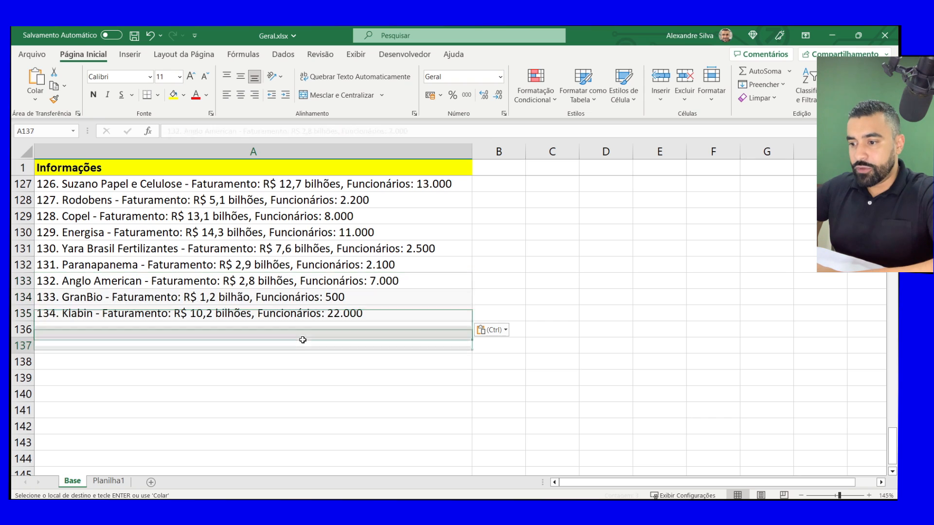
drag(137, 281, 136, 314)
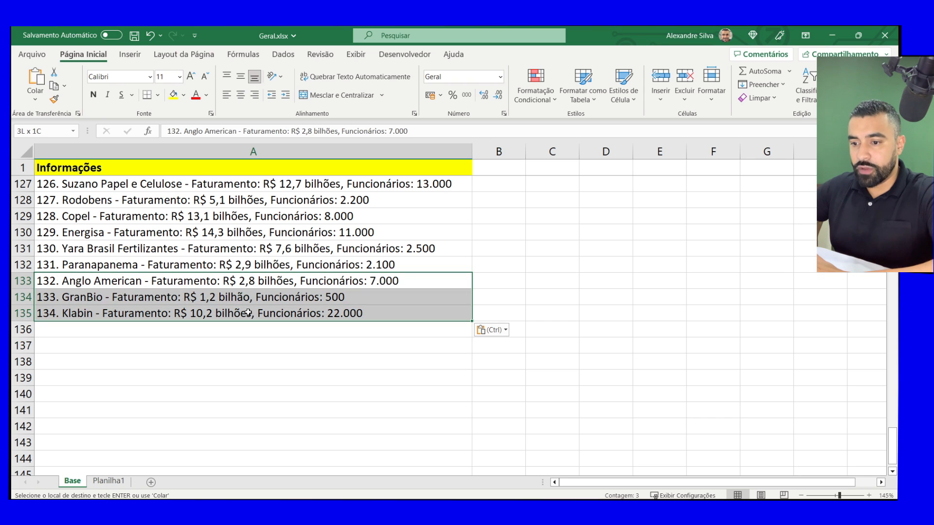
click(134, 35)
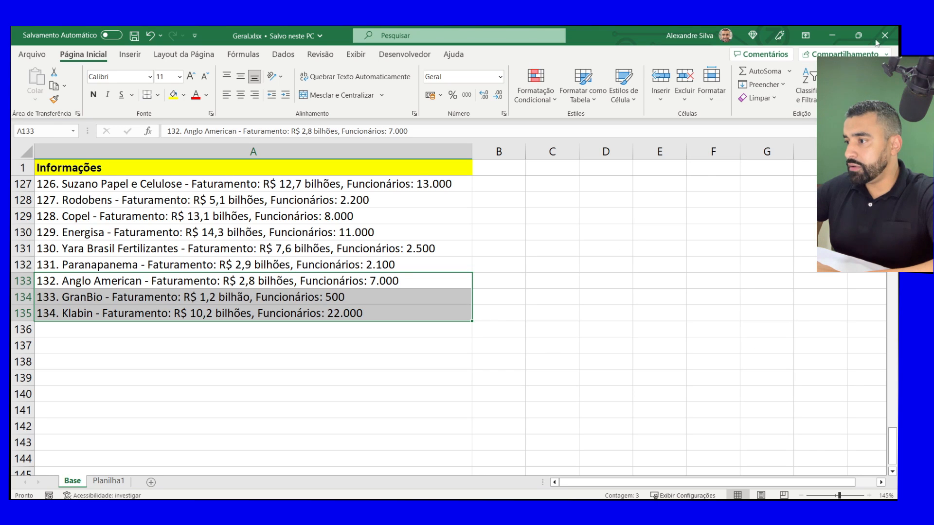
click(885, 36)
Refresh all queries in Relatorio_Consolidado.xlsx and check the table's rows for IDs 132 to 134.
click(161, 342)
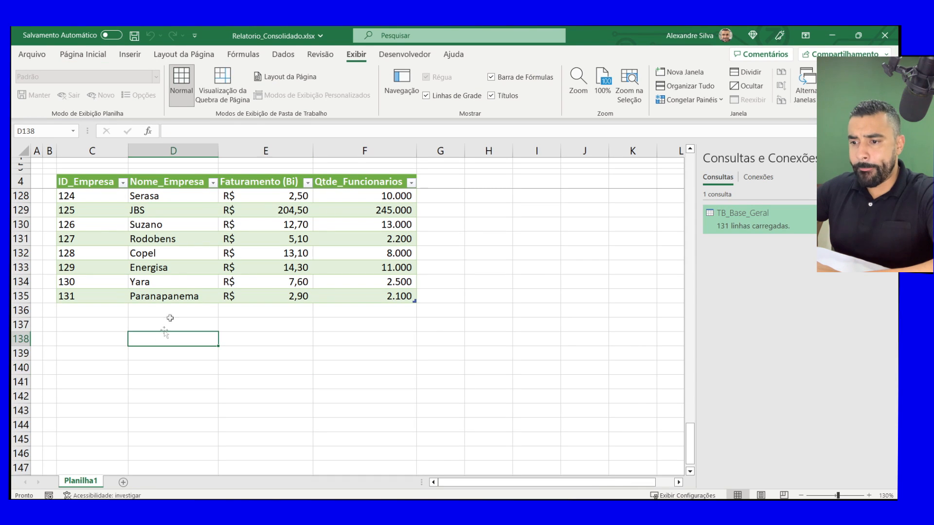
click(84, 54)
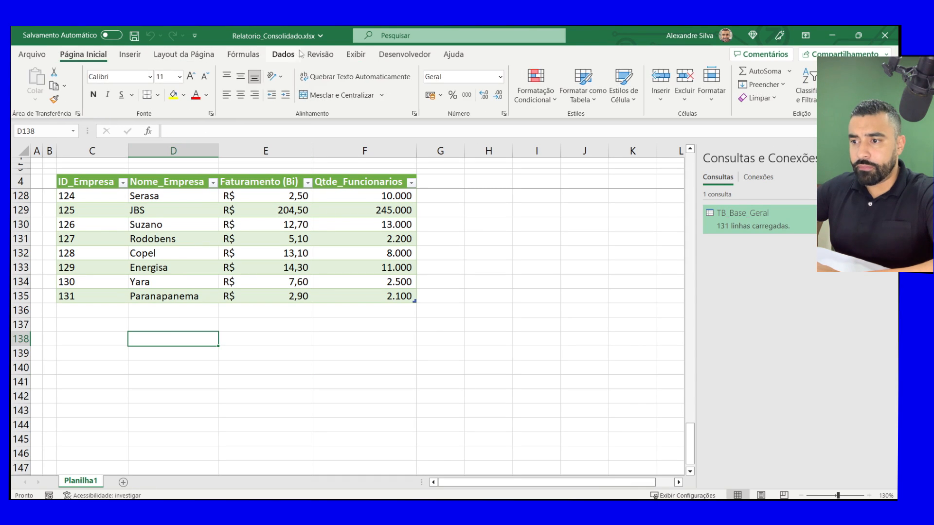
click(292, 57)
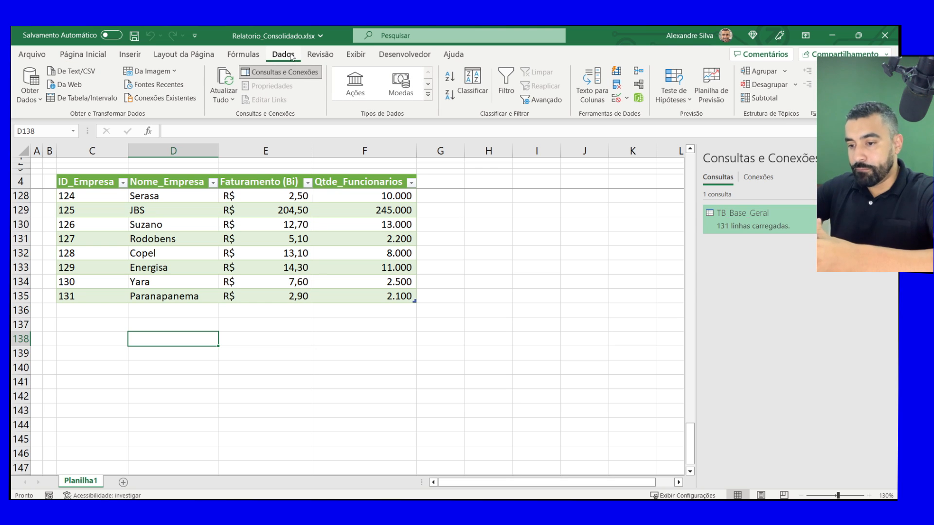
click(244, 54)
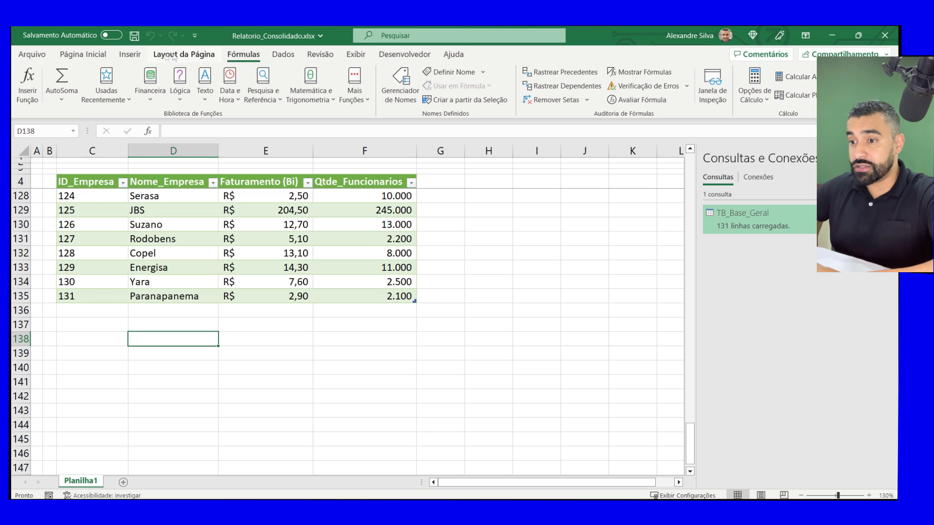
click(287, 56)
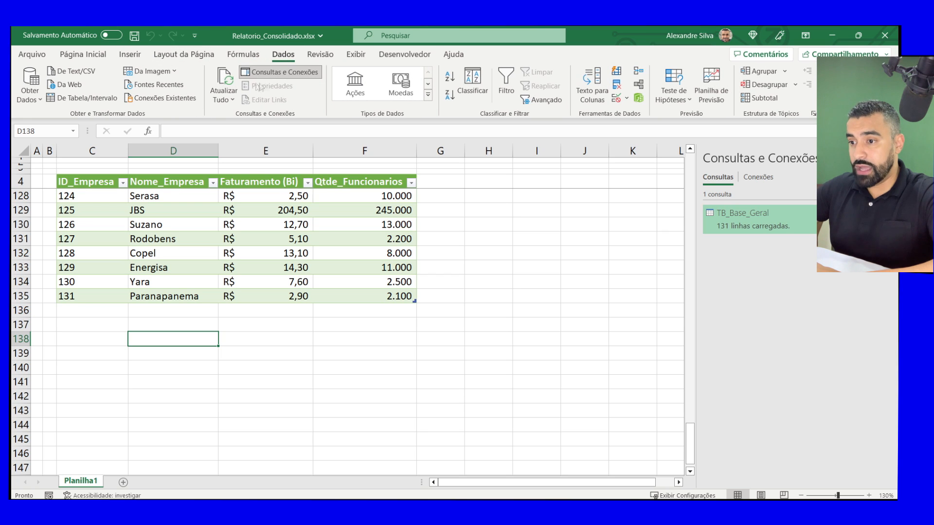
click(226, 78)
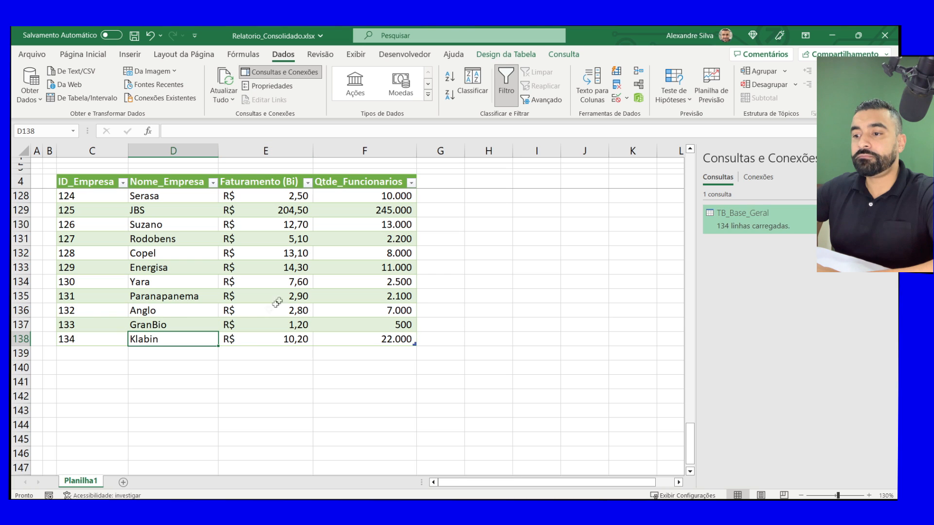
drag(74, 312, 372, 339)
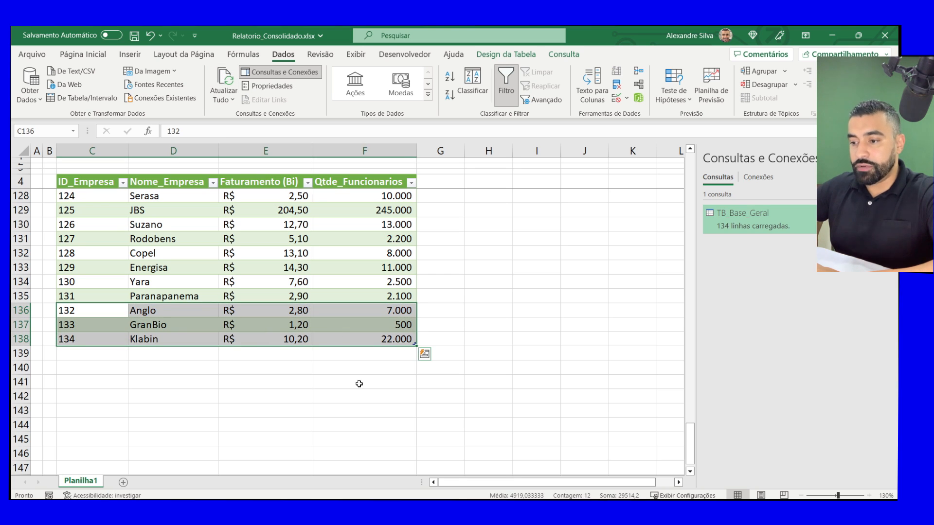